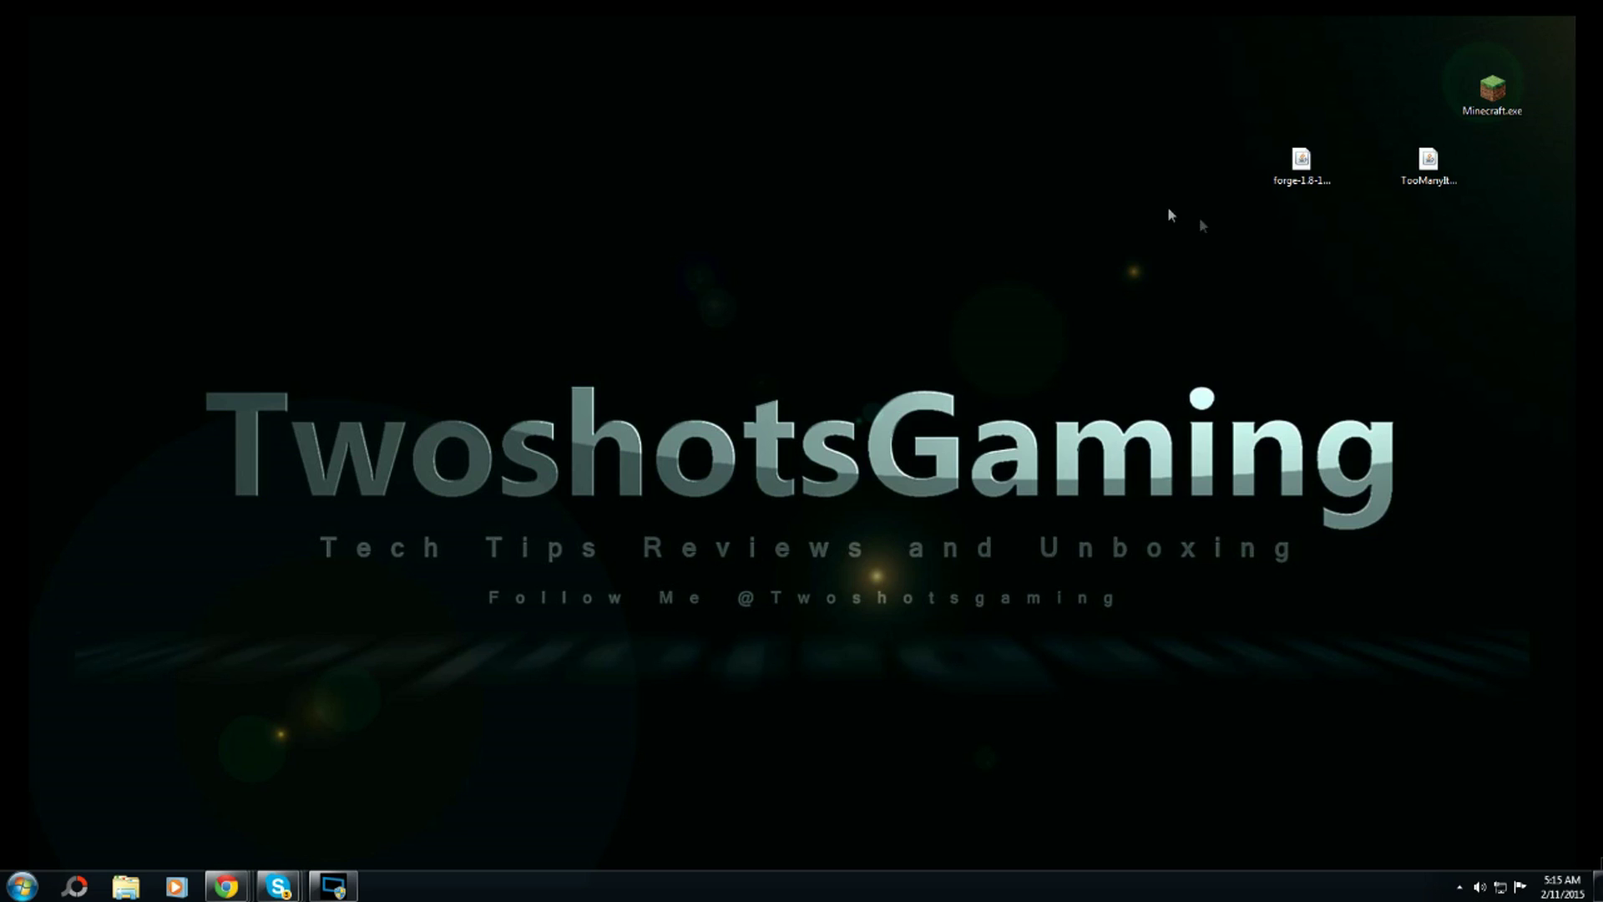
Step: Select the three Minecraft files on the desktop, single out TooManyItems, then clear the selection
{"action": "left_click_drag", "start_coordinate": [1220, 227], "coordinate": [1540, 46]}
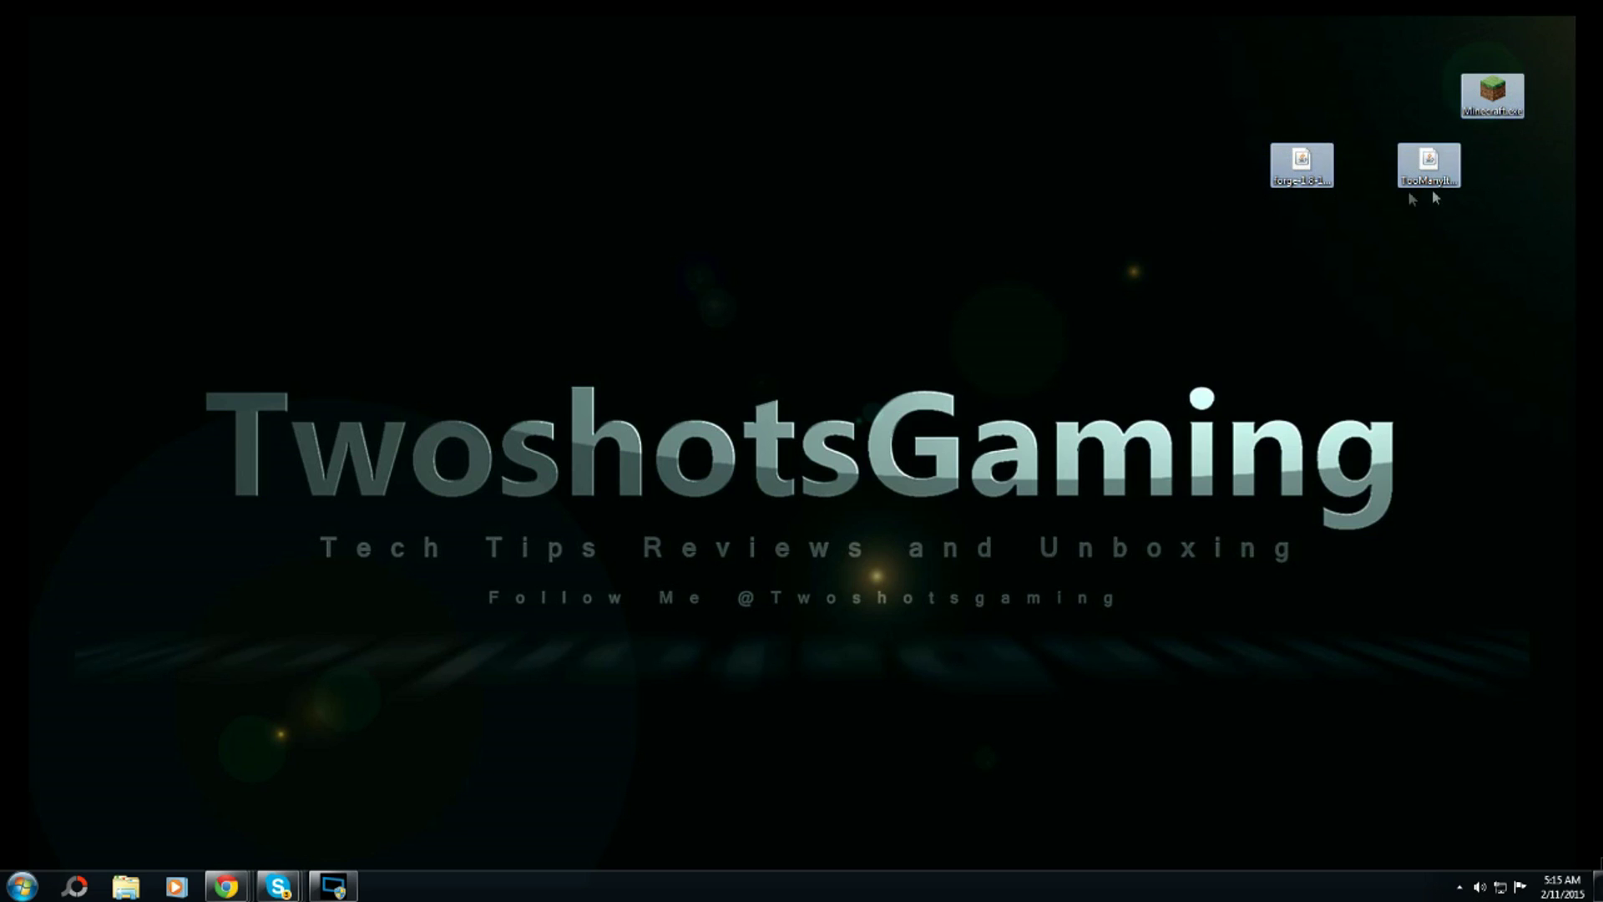
{"action": "left_click", "coordinate": [1414, 167]}
{"action": "left_click", "coordinate": [1386, 315]}
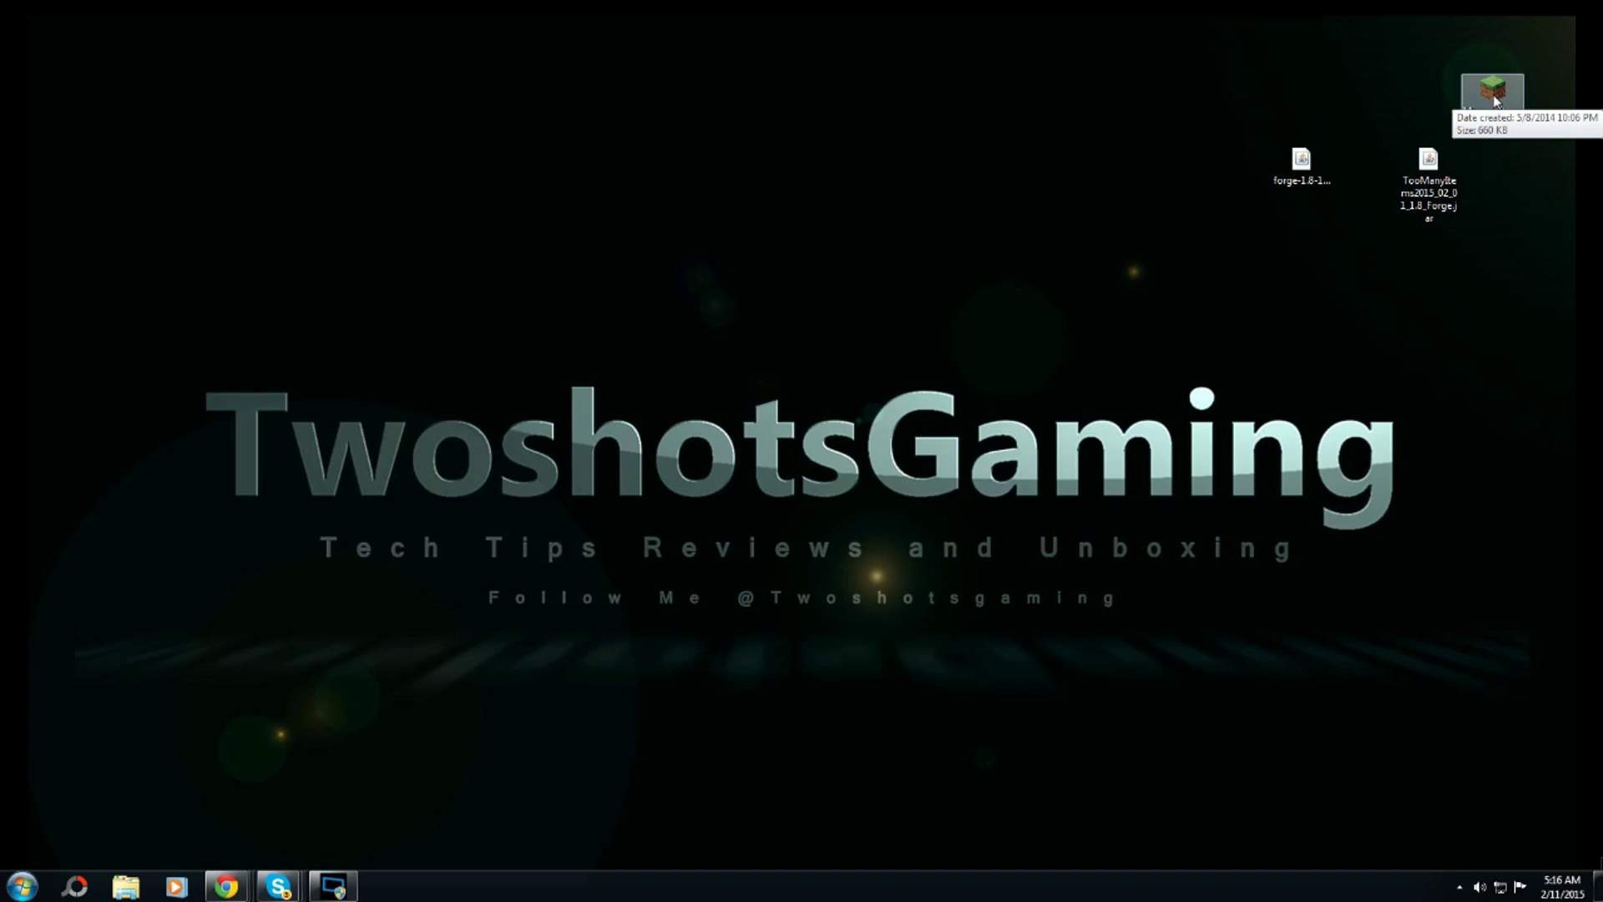
Step: Bring the Forge 1.8 downloads window forward, maximize it, then switch to the TooManyItems thread
{"action": "mouse_move", "coordinate": [226, 885]}
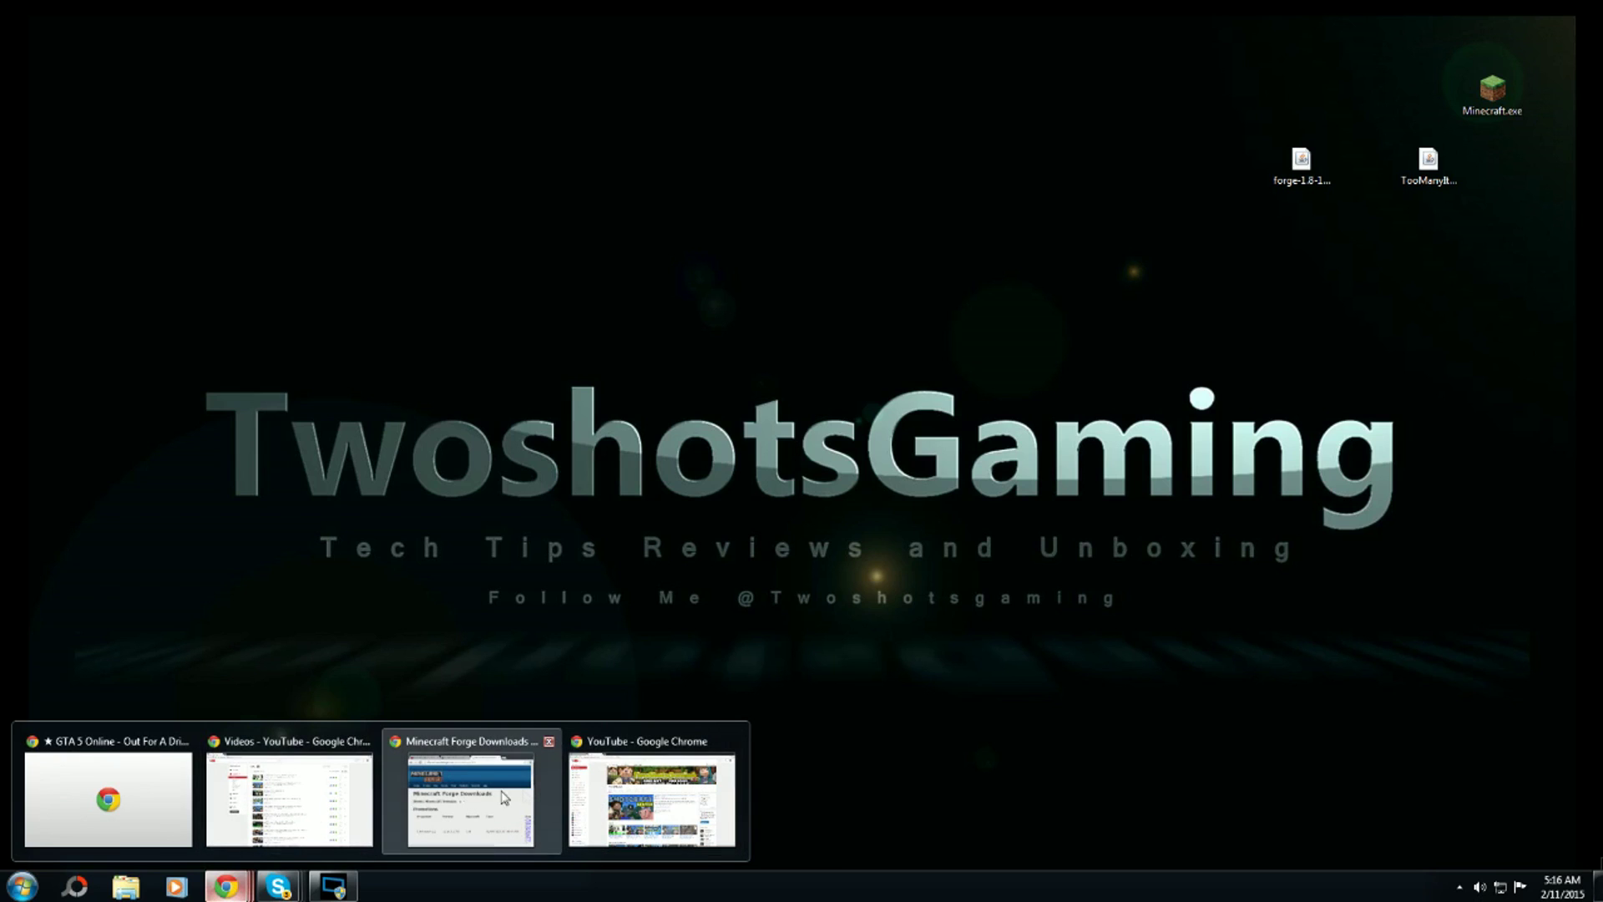
{"action": "left_click", "coordinate": [466, 797]}
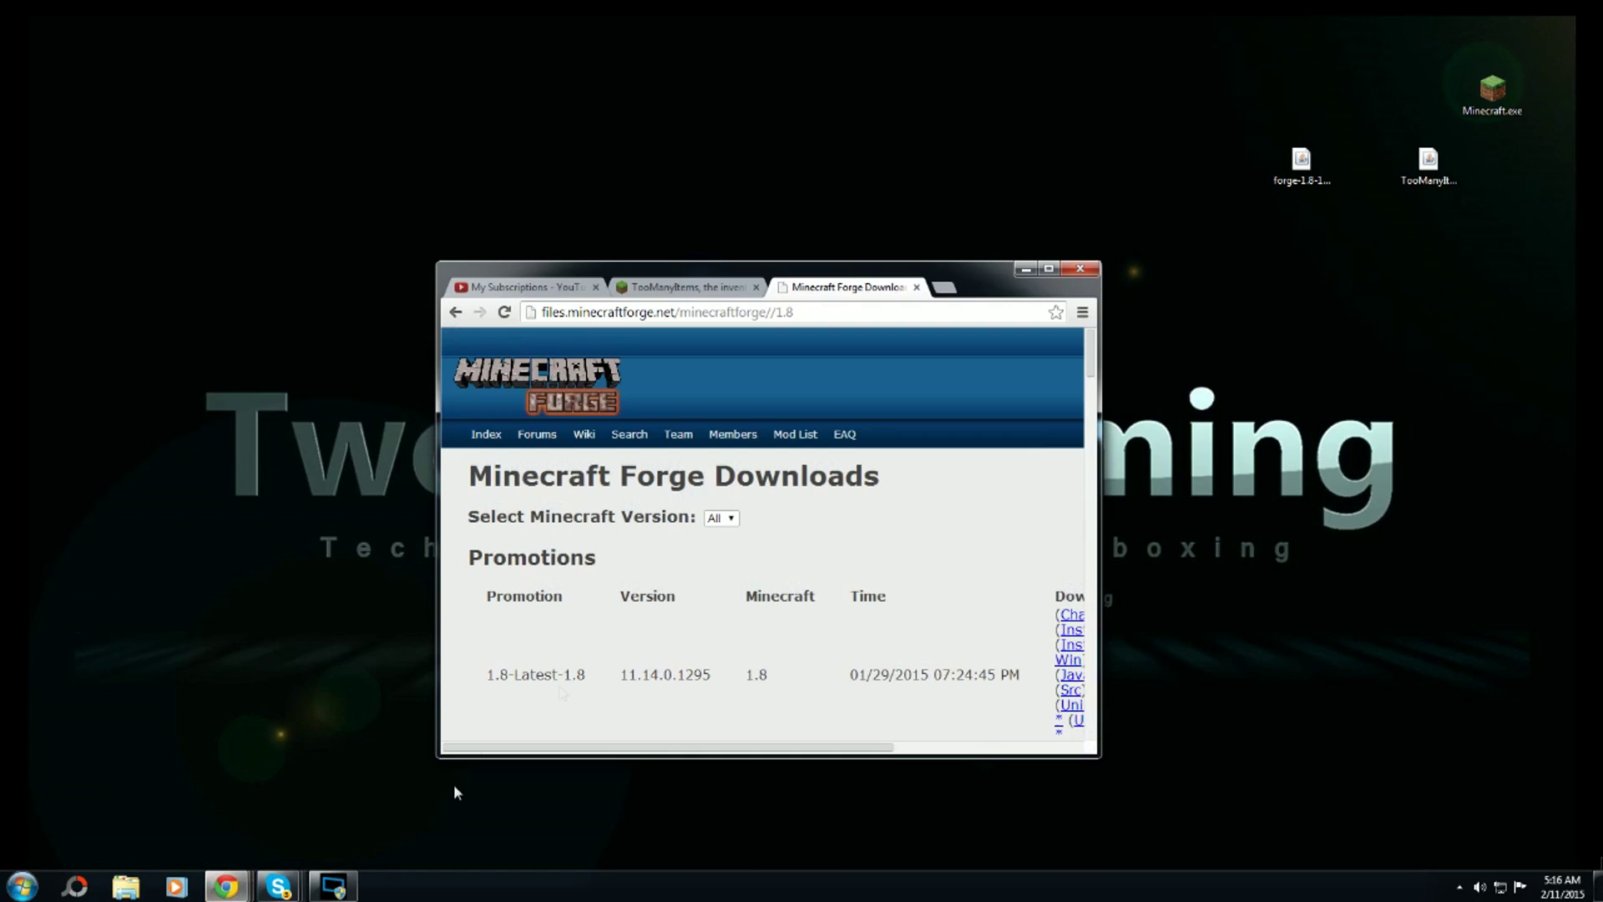
{"action": "left_click", "coordinate": [1049, 269]}
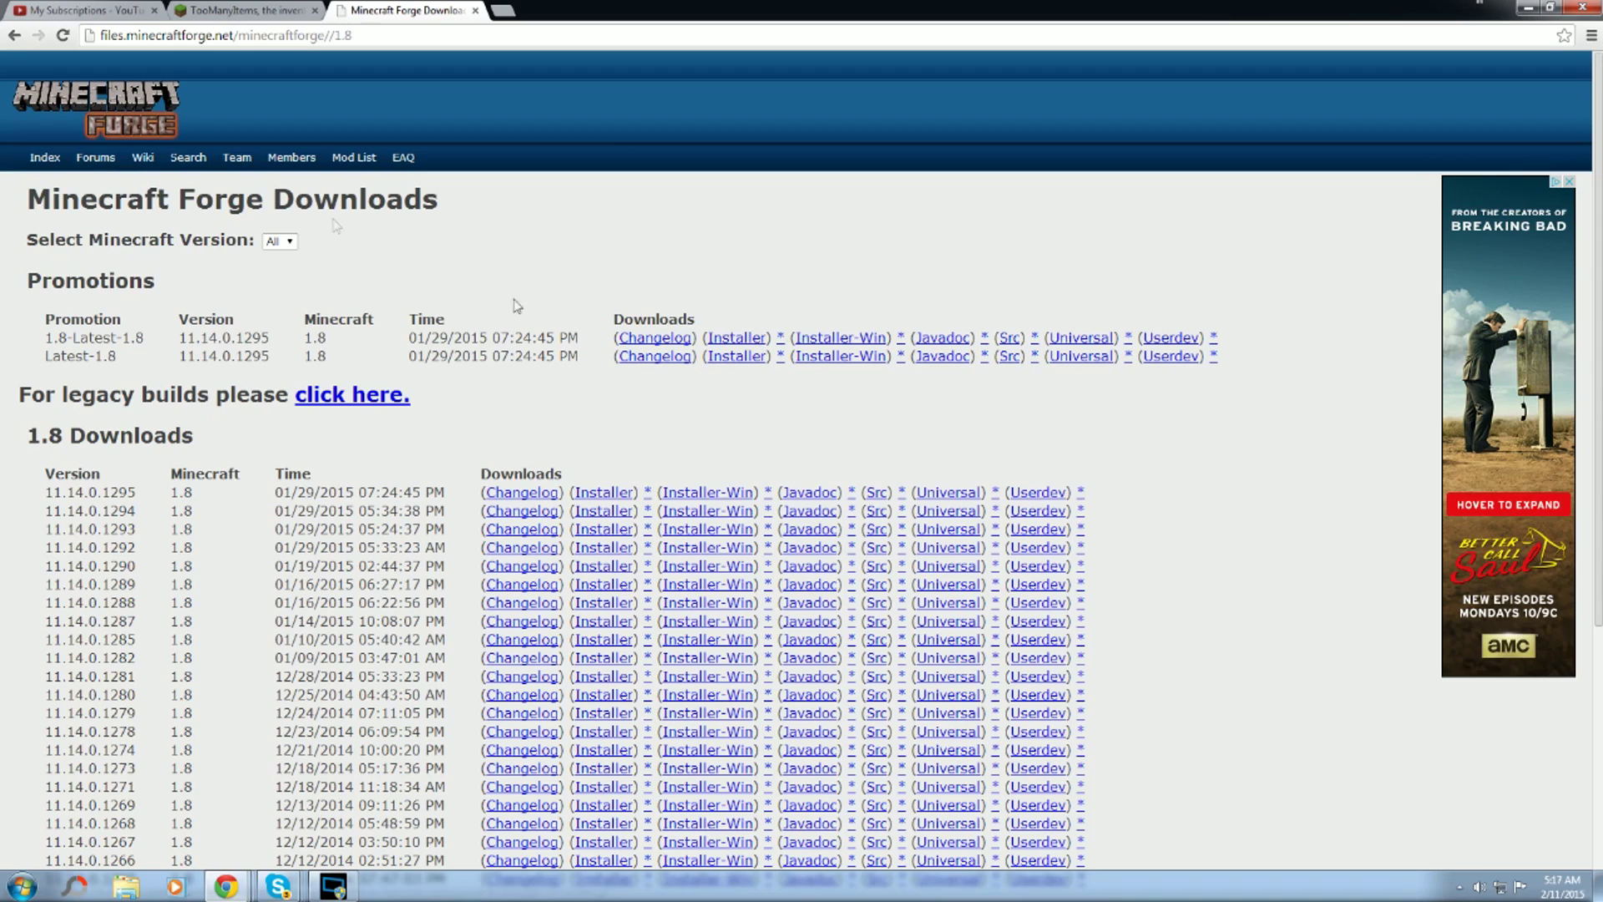
{"action": "left_click", "coordinate": [271, 12]}
Step: Scroll through the TooManyItems post's download versions, then select the Forge installer on the desktop
{"action": "scroll", "coordinate": [1059, 416], "scroll_direction": "down", "scroll_amount": 3}
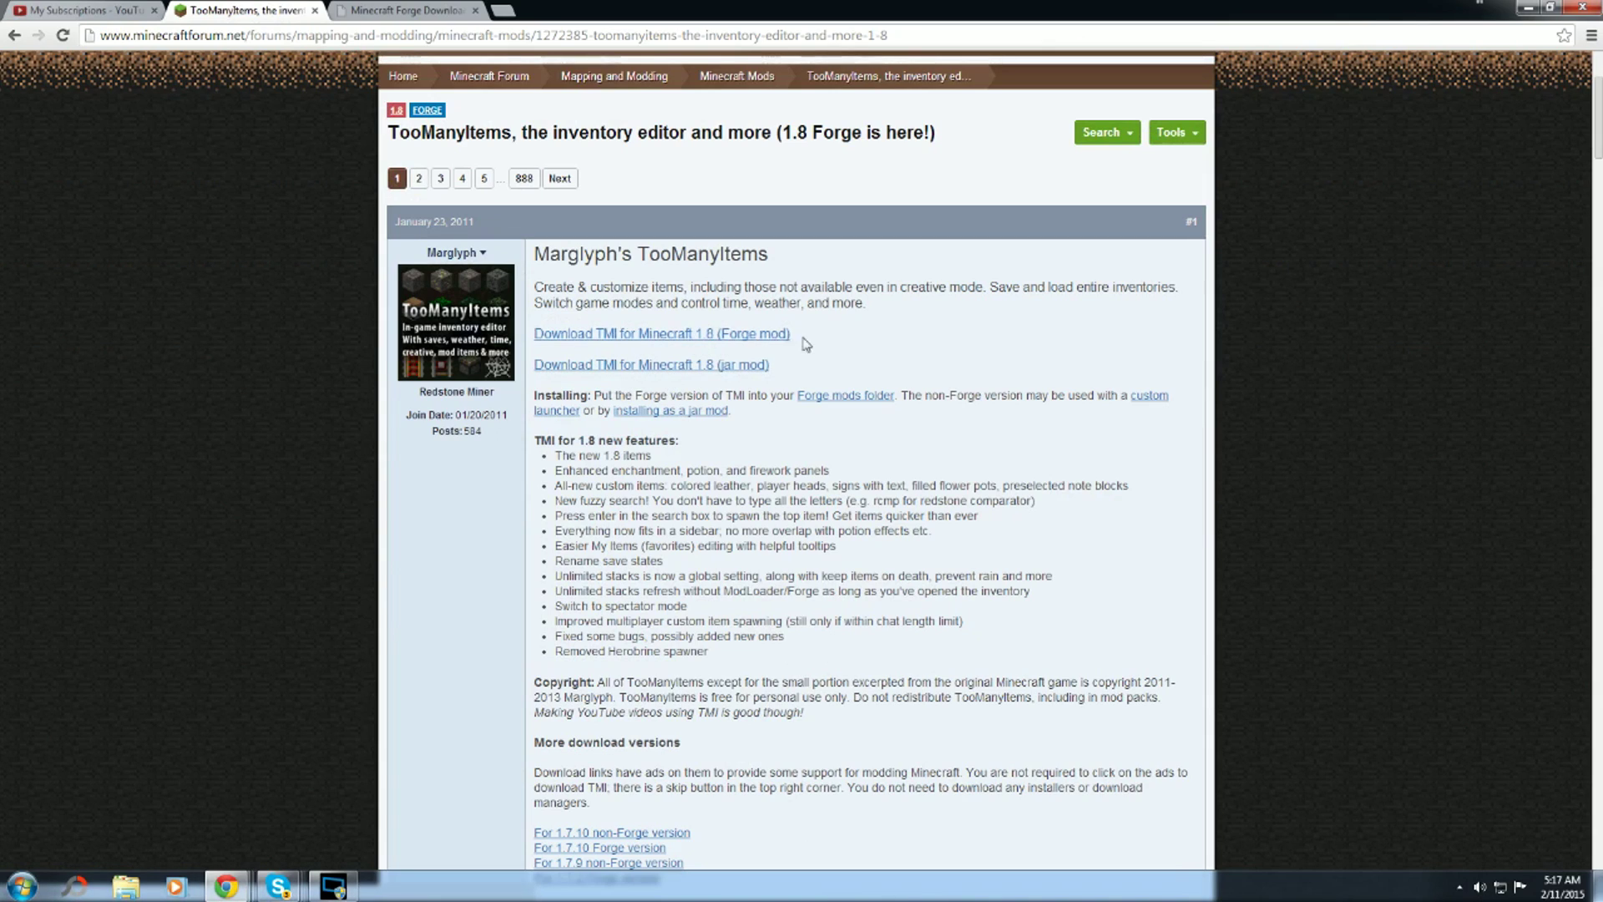
{"action": "scroll", "coordinate": [789, 501], "scroll_direction": "down", "scroll_amount": 4}
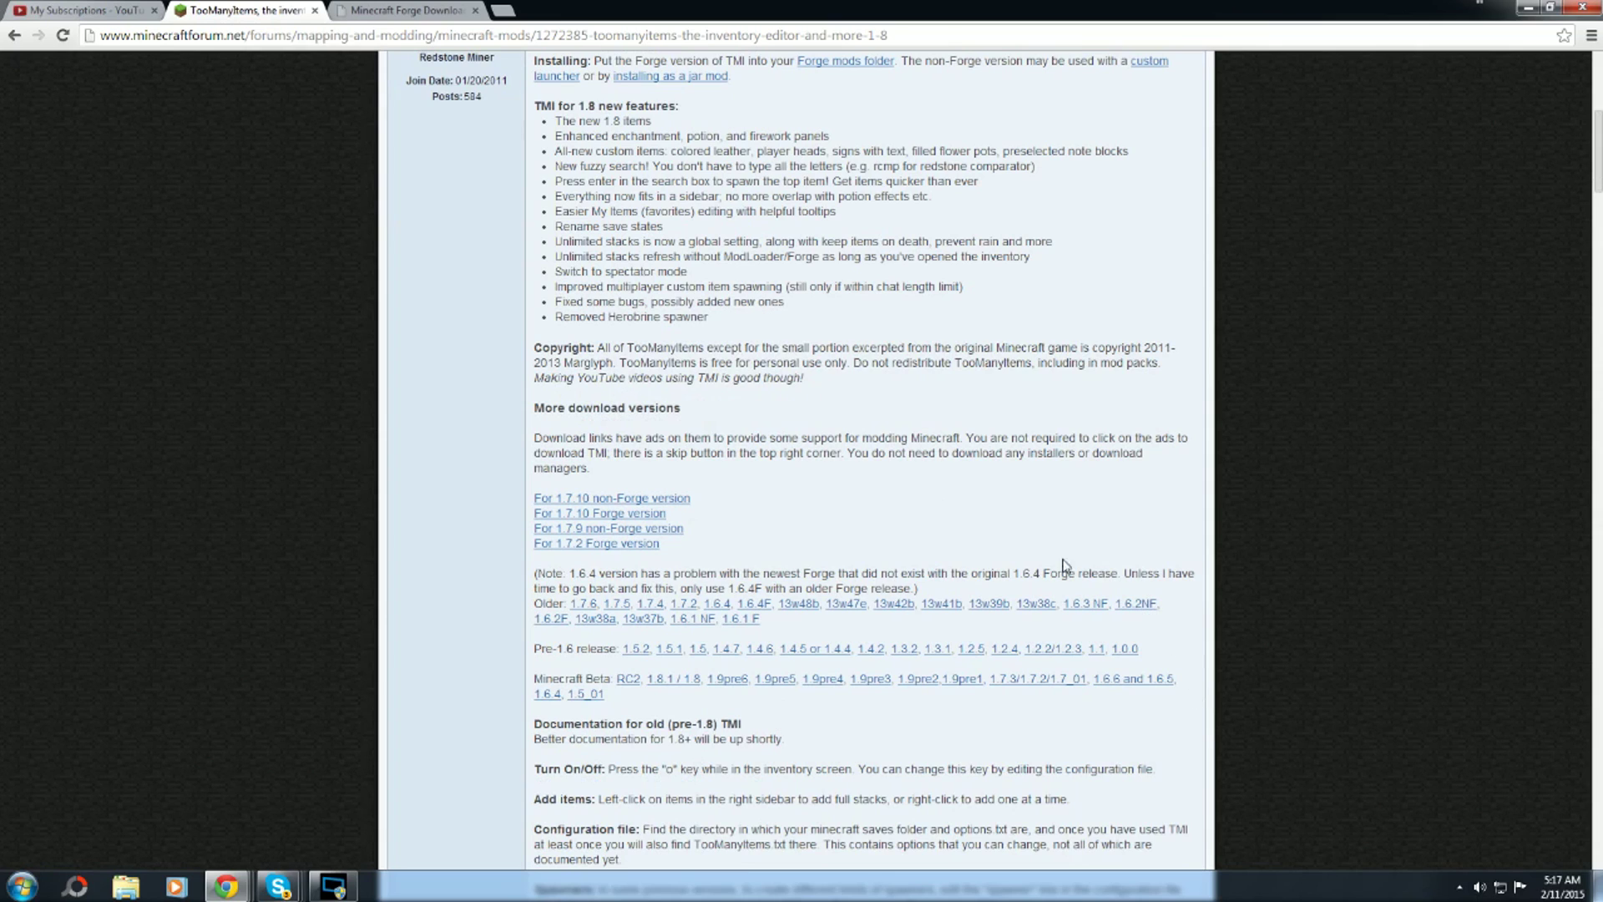
{"action": "scroll", "coordinate": [1009, 562], "scroll_direction": "up", "scroll_amount": 6}
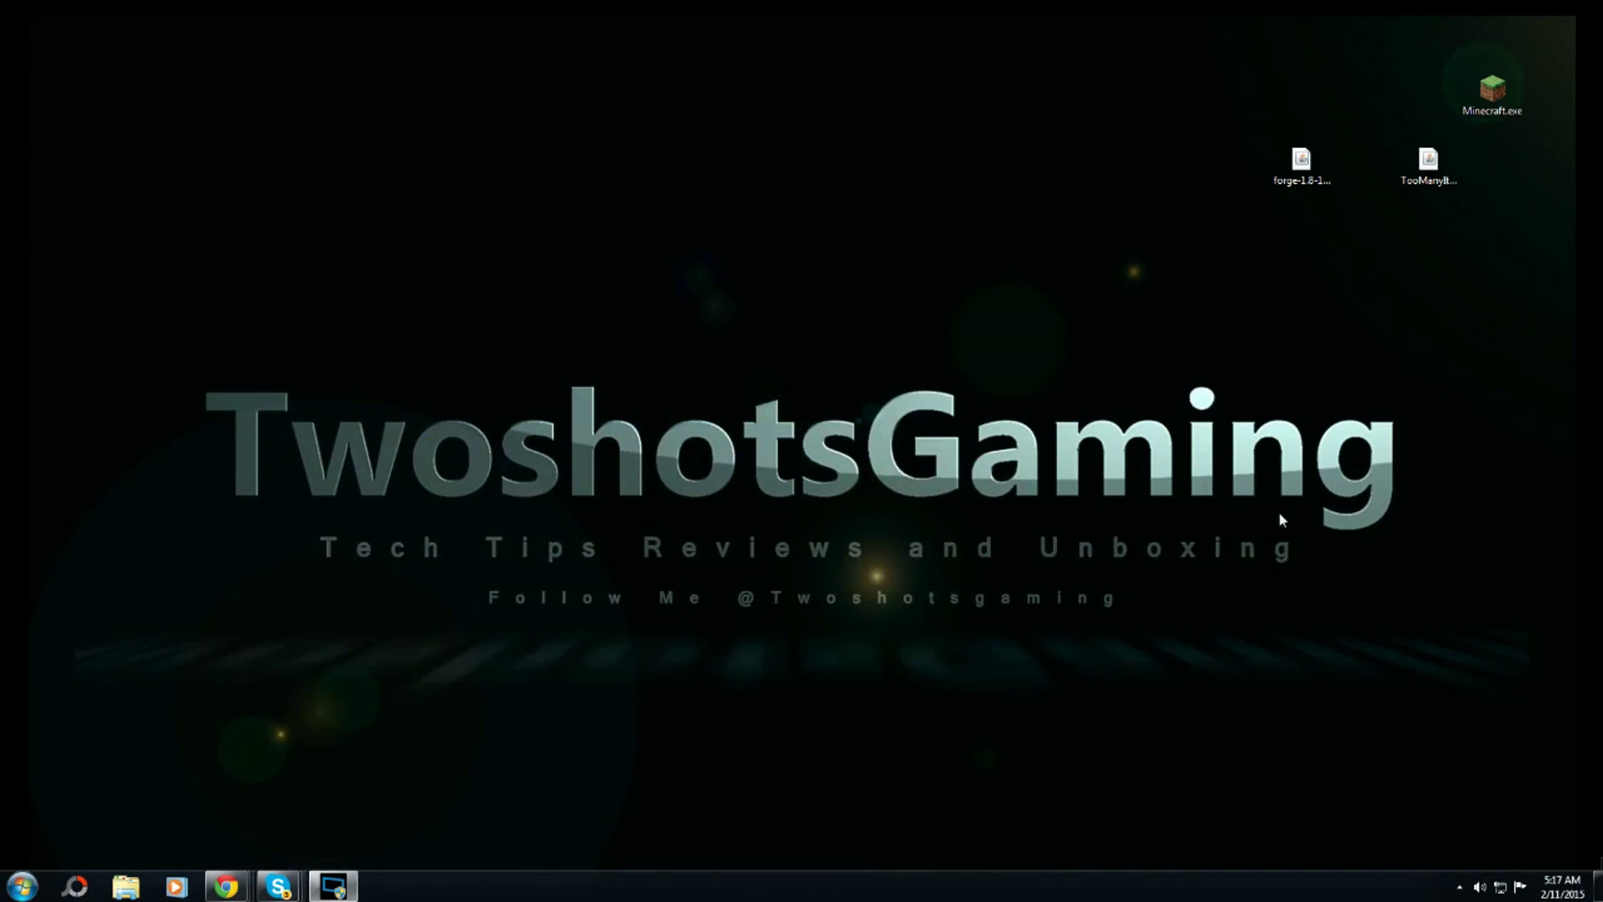
{"action": "left_click", "coordinate": [1301, 161]}
Step: Move the Forge installer to the desktop centre, run it with Java, then close it
{"action": "left_click_drag", "start_coordinate": [1302, 161], "coordinate": [816, 301]}
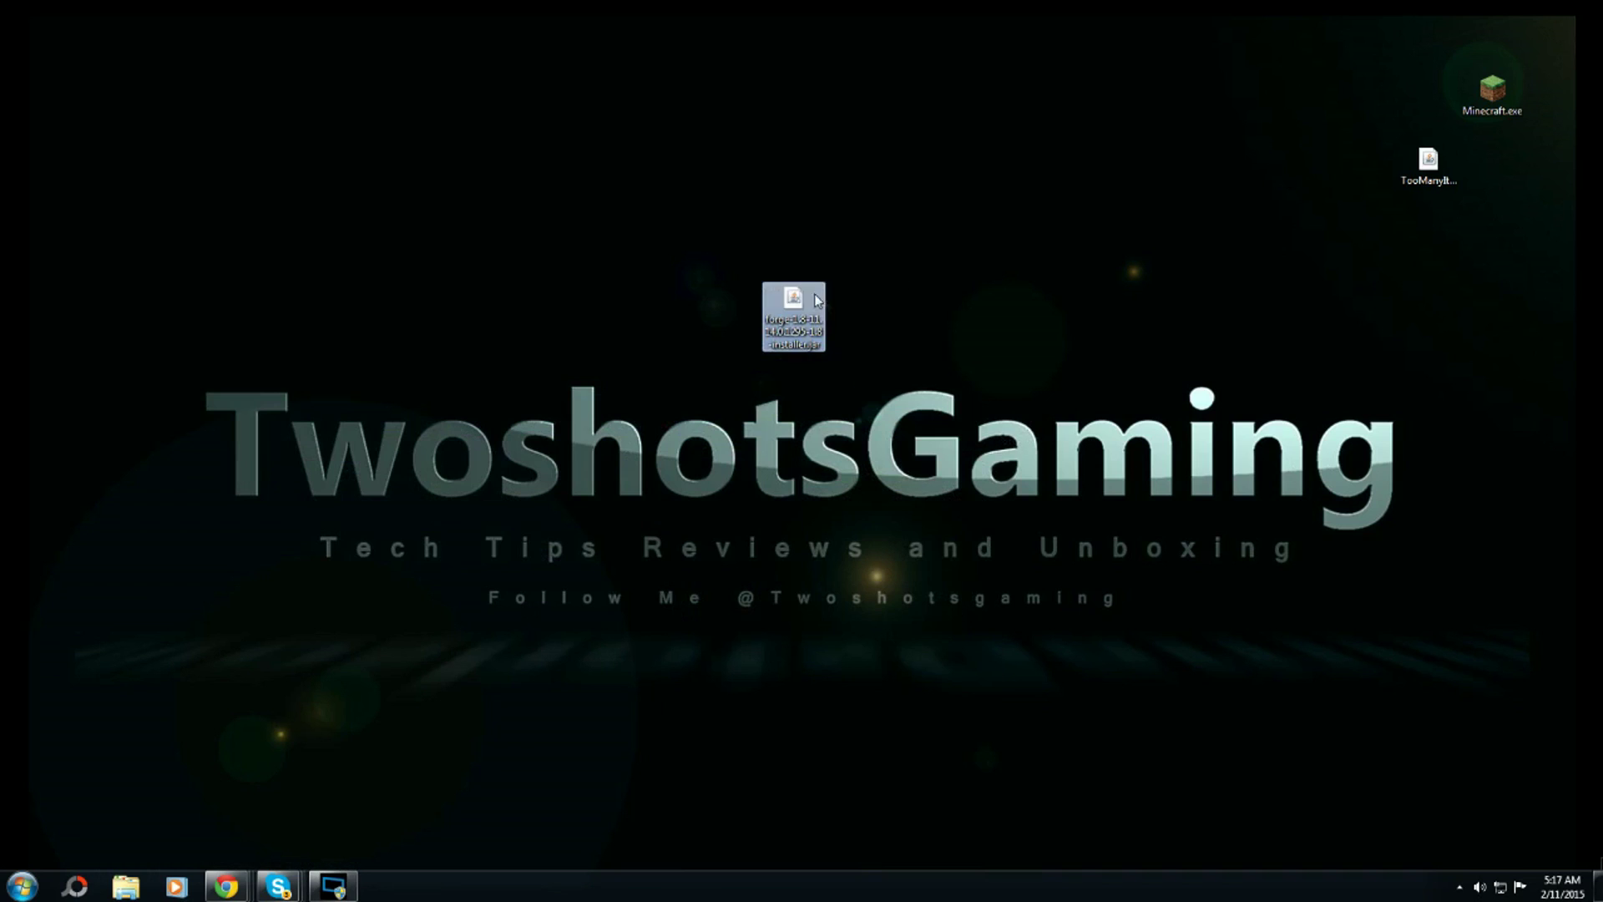
{"action": "right_click", "coordinate": [787, 296]}
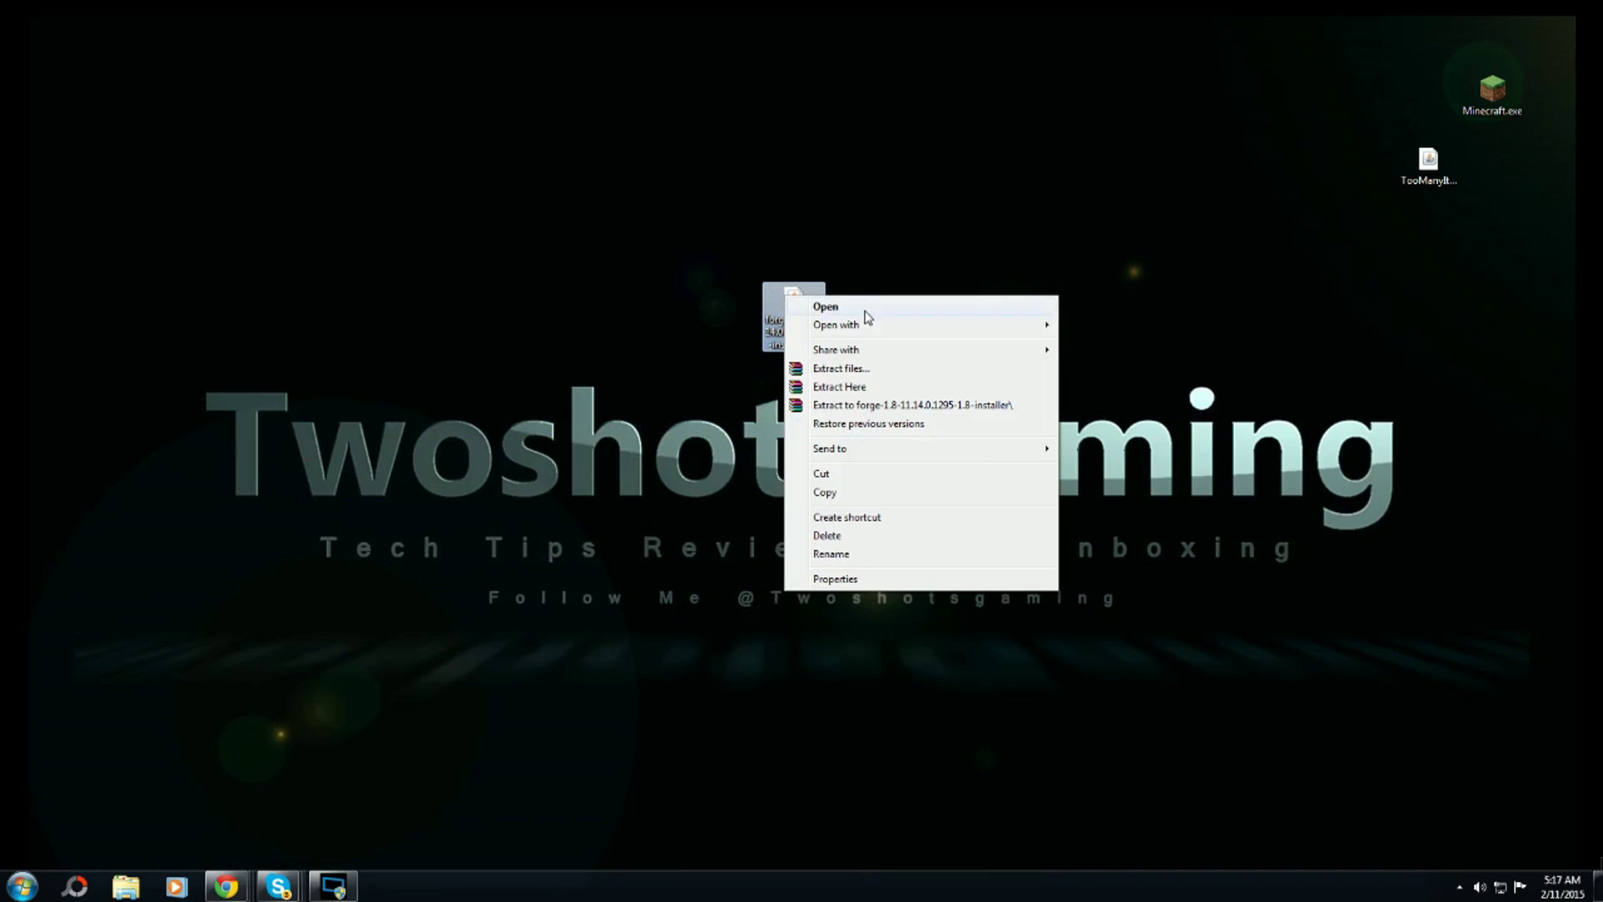
{"action": "mouse_move", "coordinate": [870, 326]}
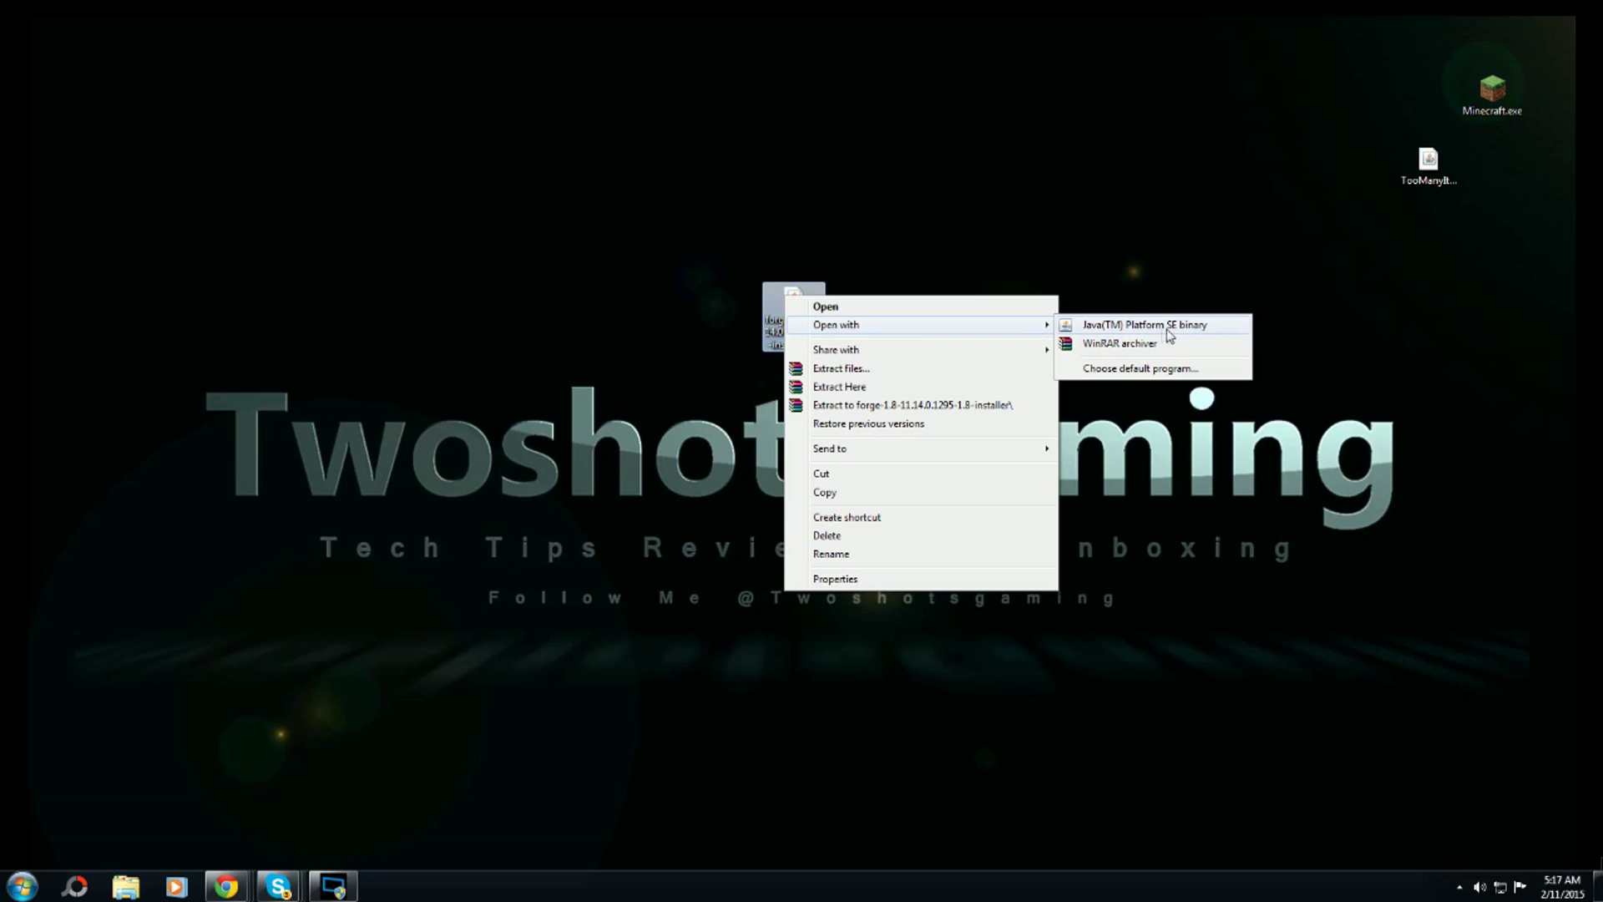
{"action": "left_click", "coordinate": [1192, 331]}
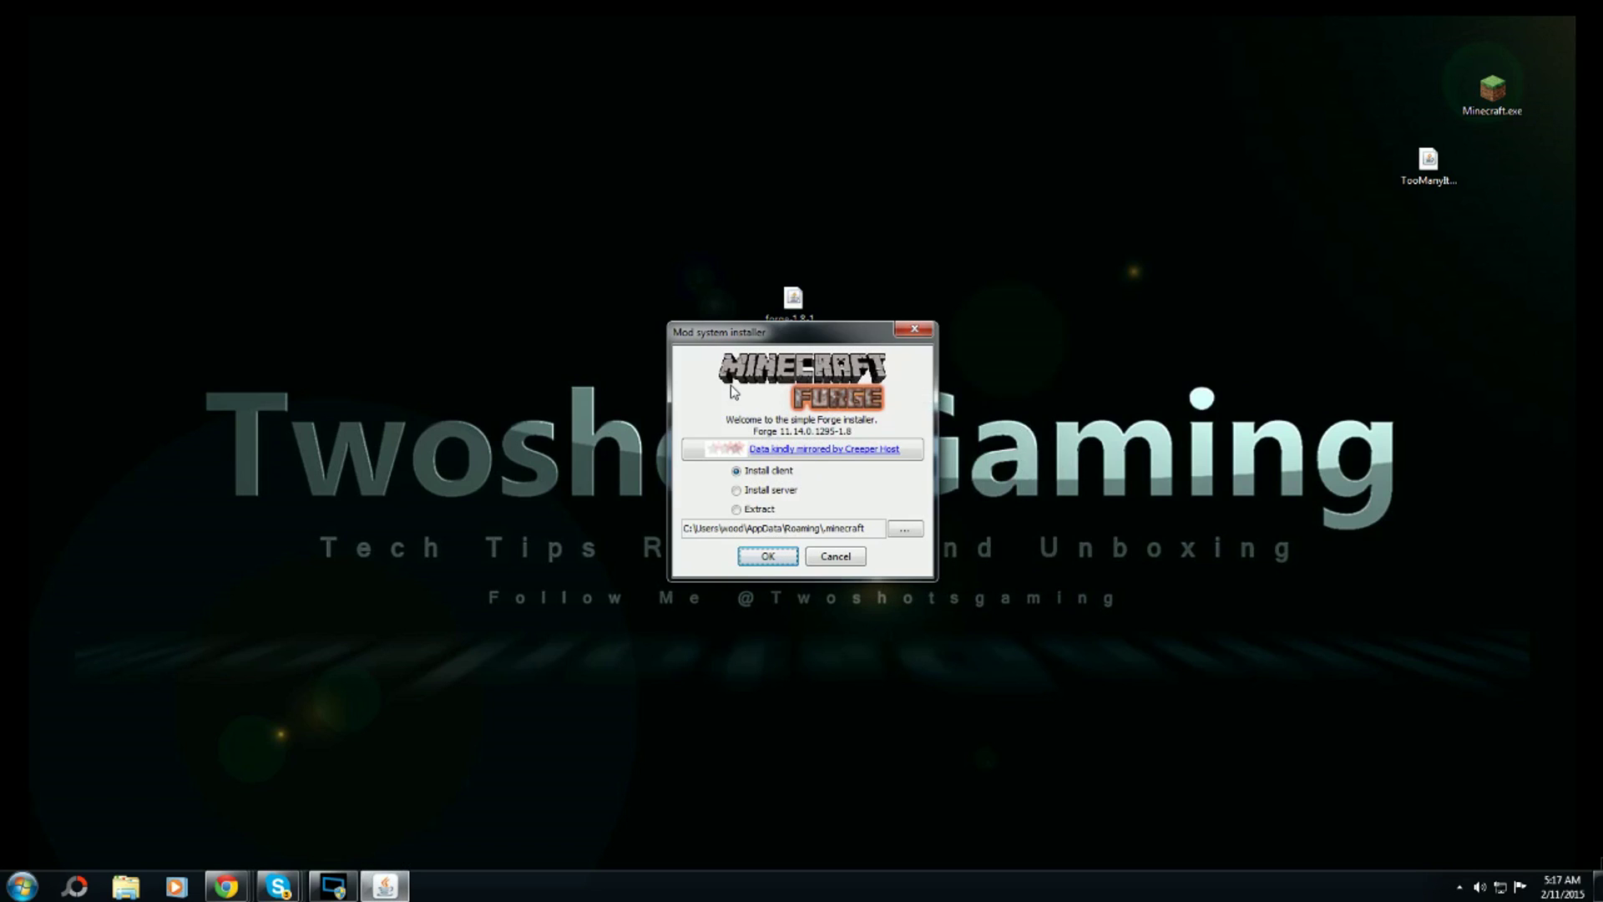
{"action": "left_click", "coordinate": [915, 329]}
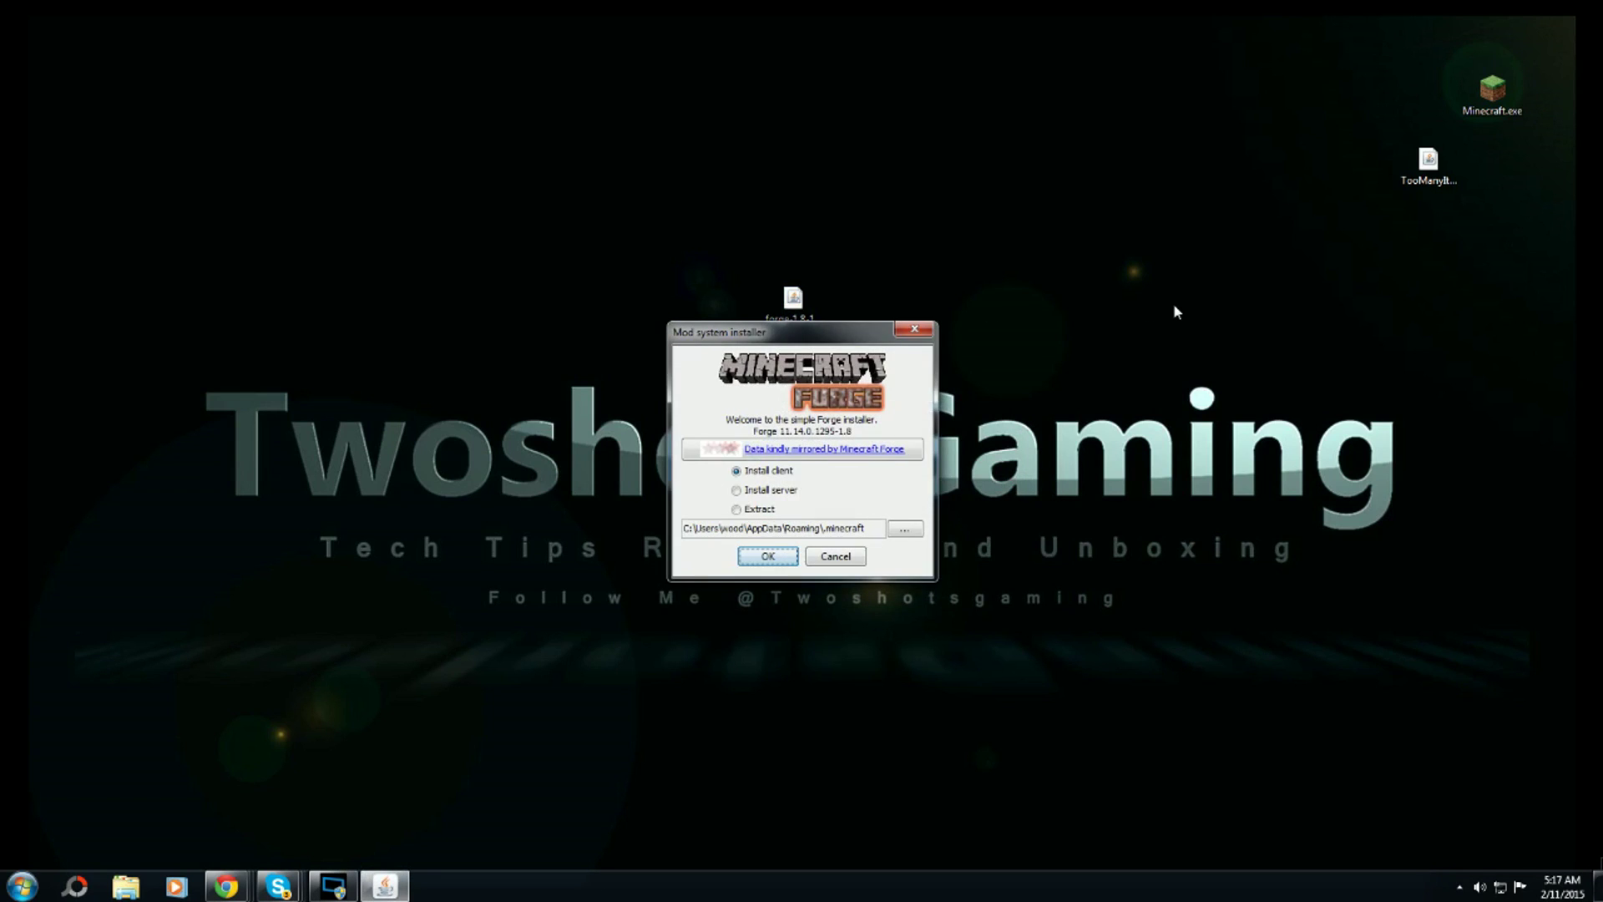
Step: Set Java(TM) Platform SE binary as the installer's default program, with Always use ticked
{"action": "left_click", "coordinate": [915, 329]}
{"action": "right_click", "coordinate": [787, 310]}
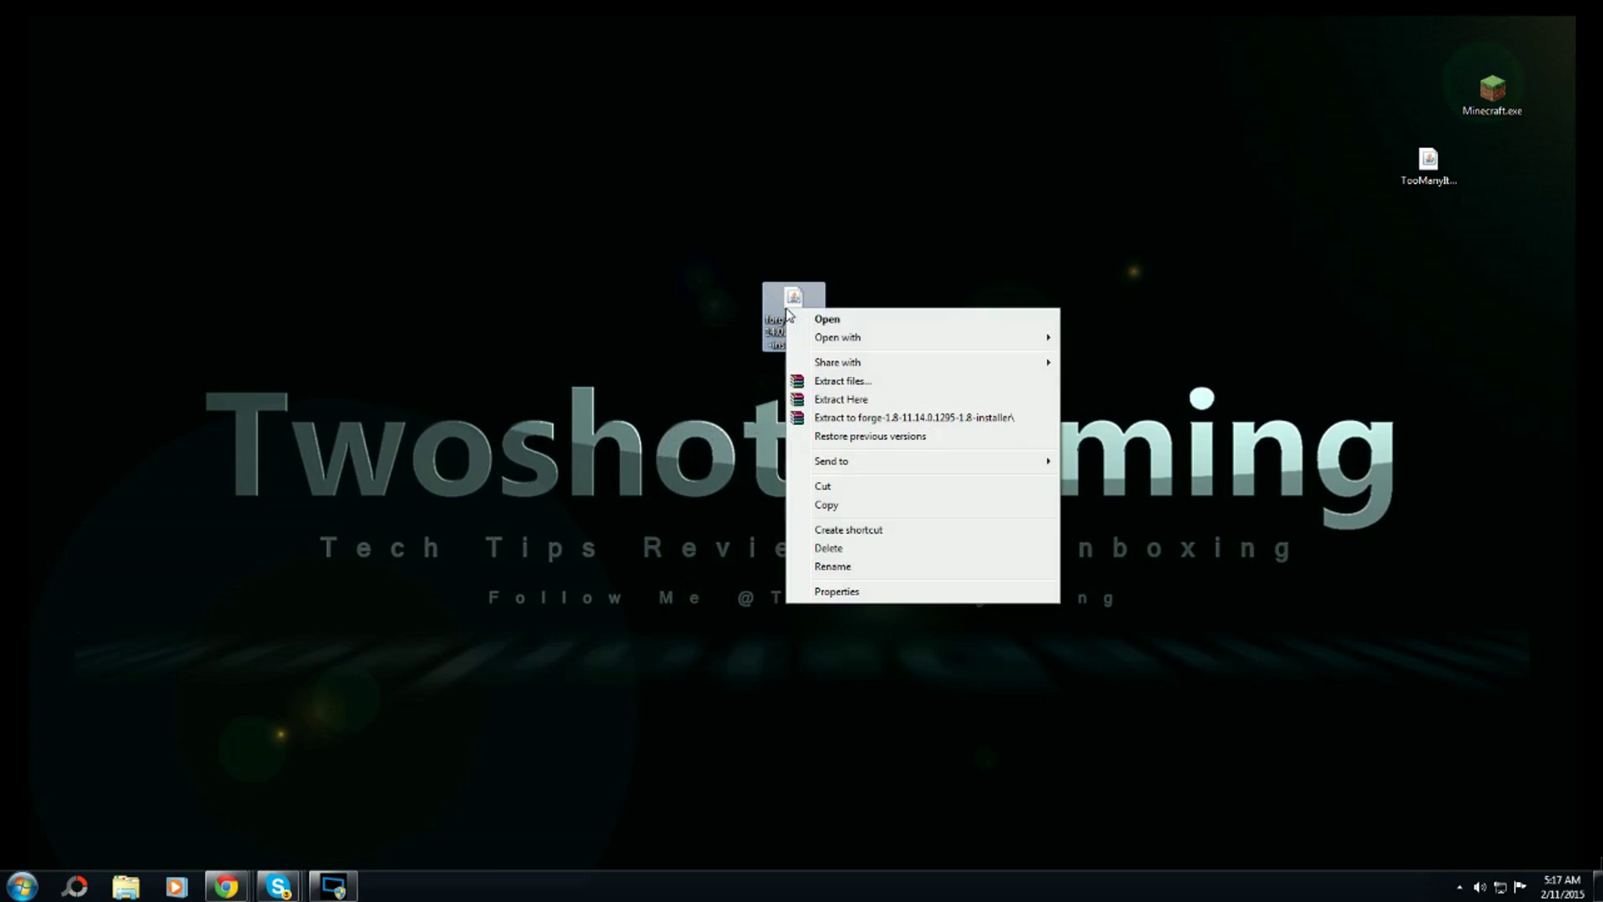
{"action": "mouse_move", "coordinate": [977, 341]}
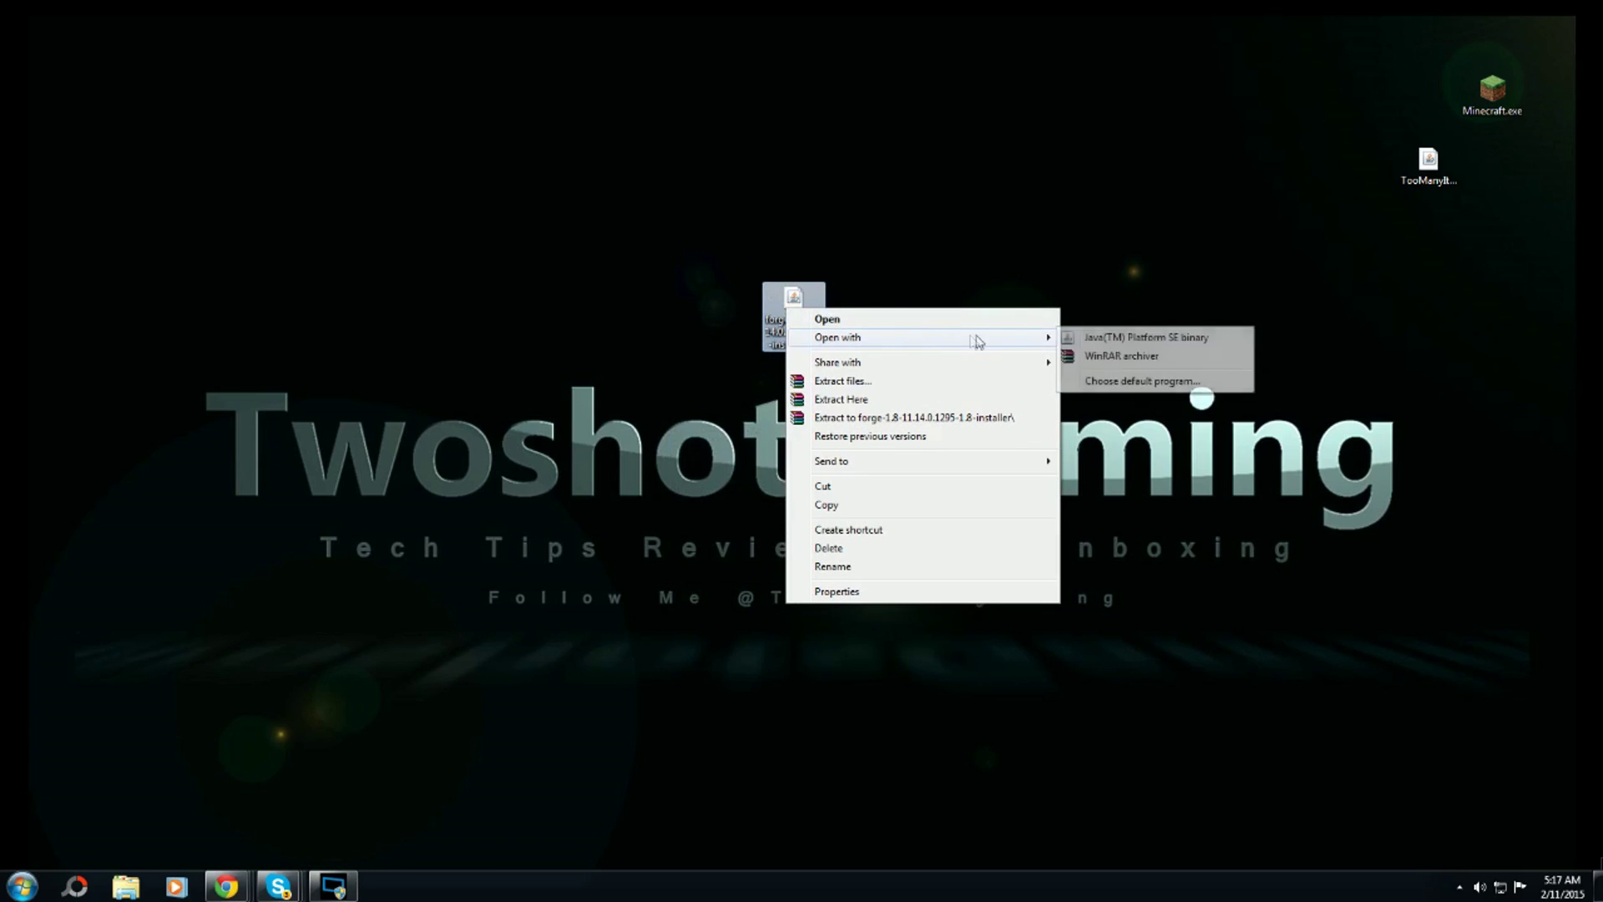
{"action": "left_click", "coordinate": [1143, 381]}
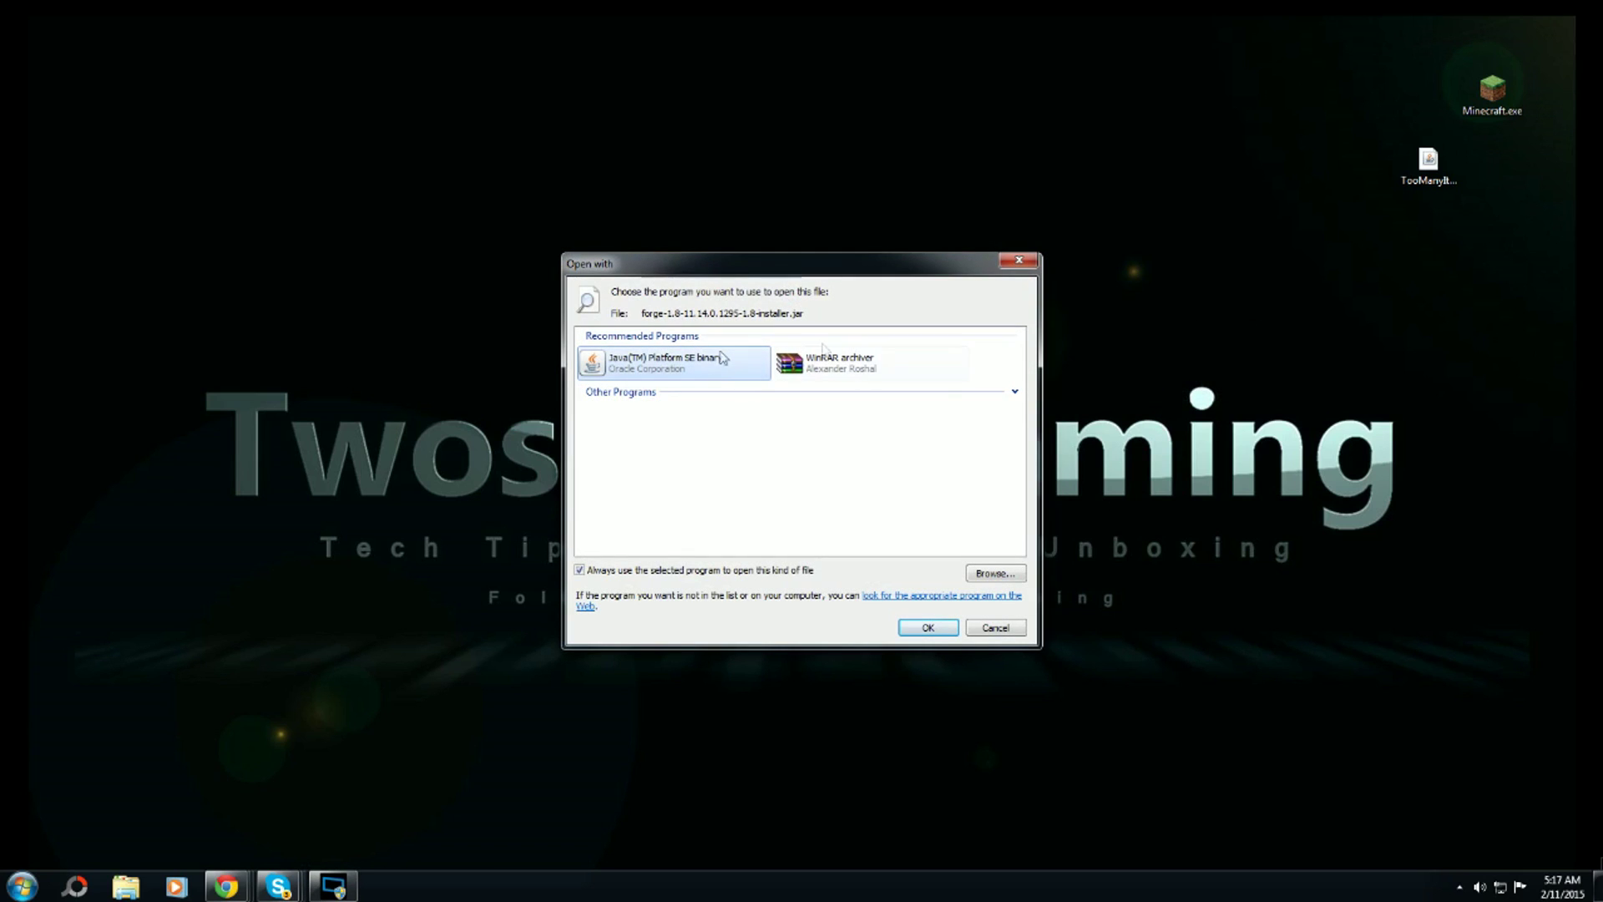
{"action": "left_click", "coordinate": [1015, 391]}
{"action": "left_click", "coordinate": [1002, 392]}
{"action": "left_click", "coordinate": [922, 628]}
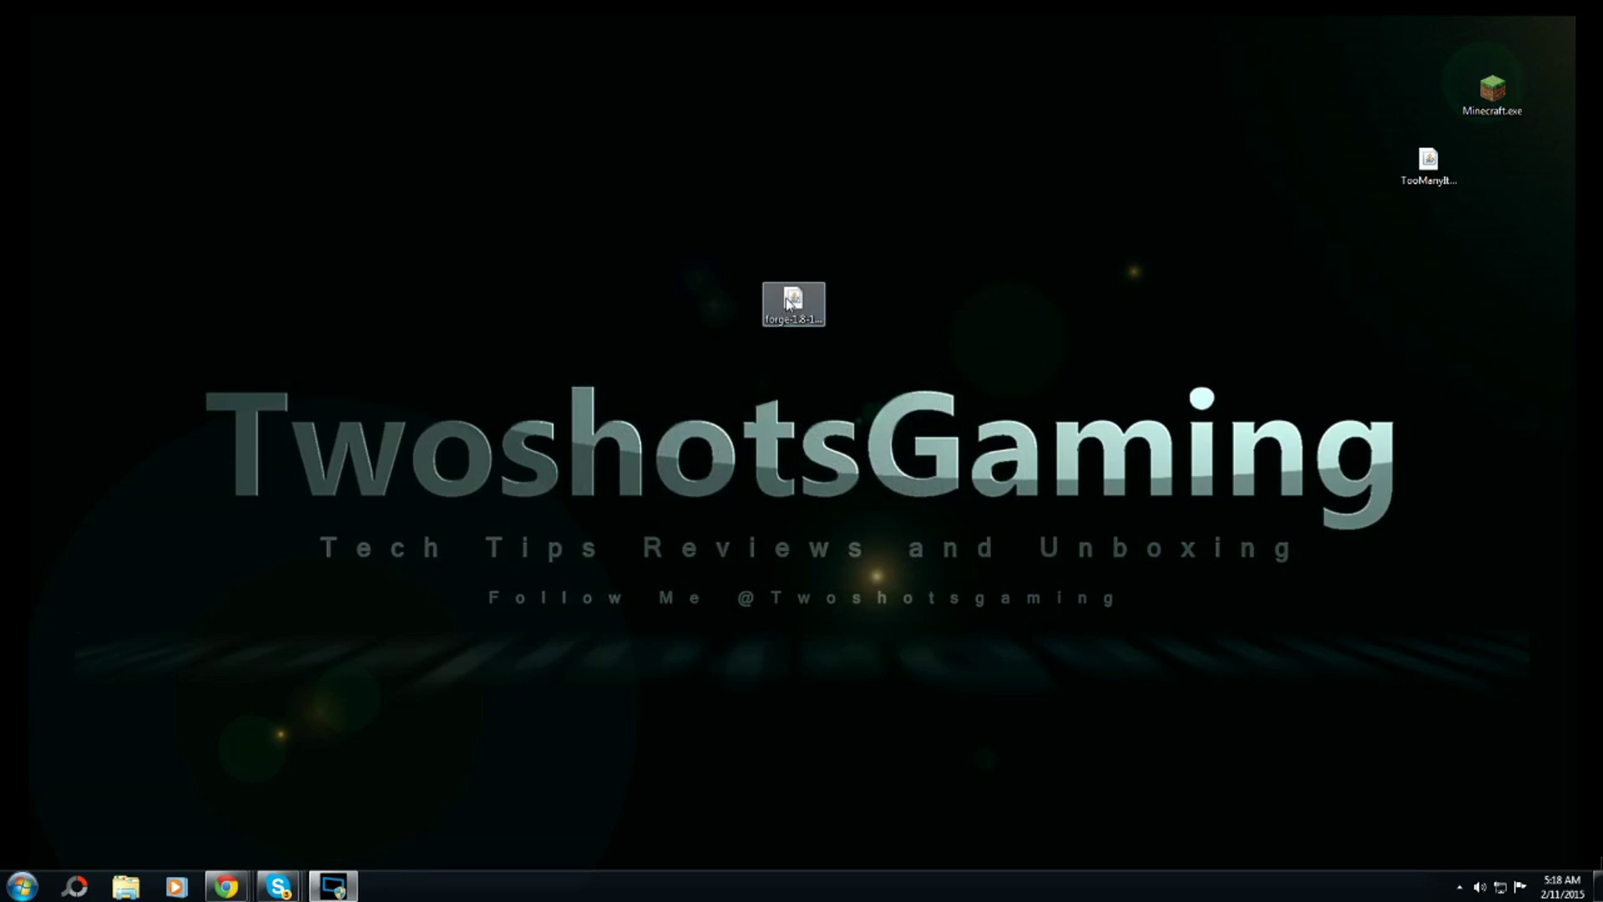
Step: Install the Forge 11.14.0.1295 client for 1.8 into .minecraft, then launch Minecraft.exe
{"action": "double_click", "coordinate": [790, 302]}
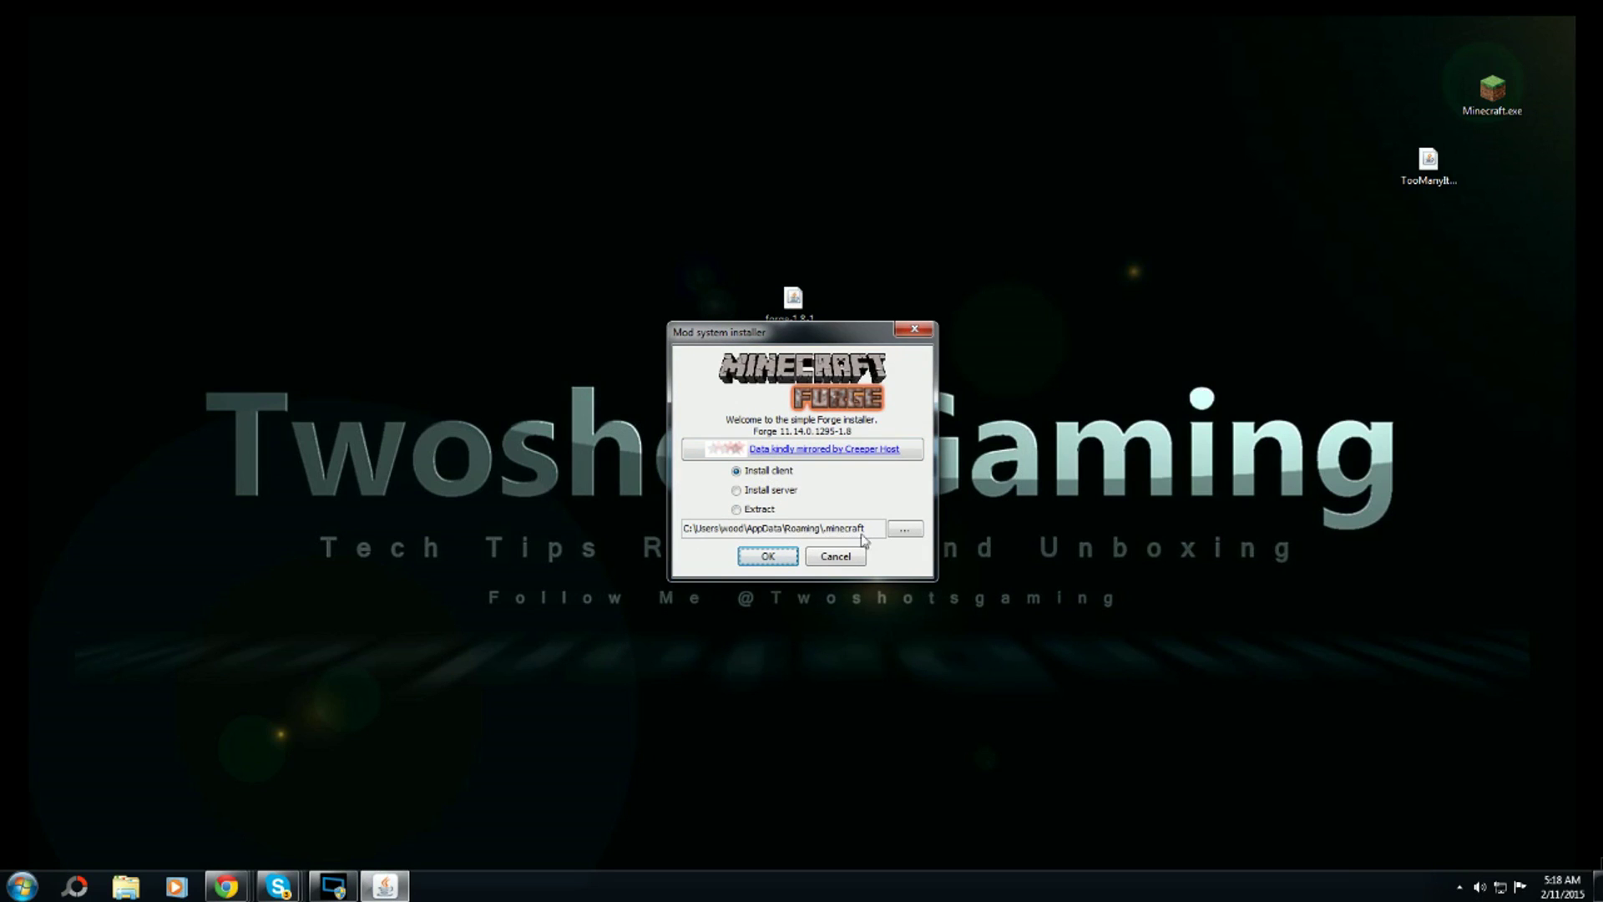
{"action": "left_click", "coordinate": [775, 559]}
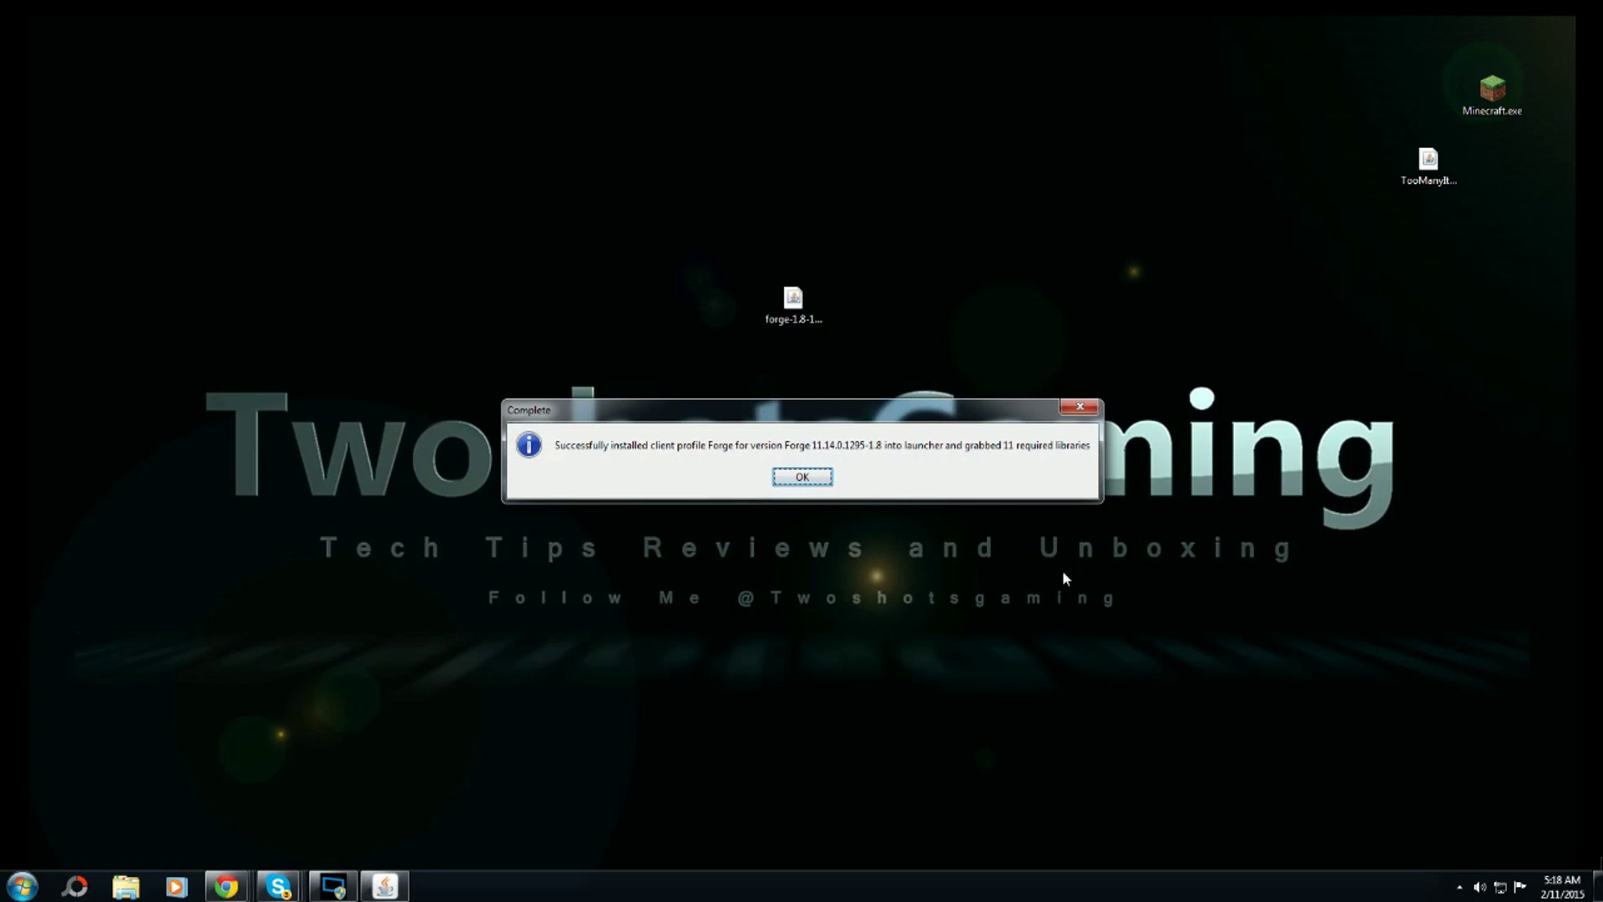
{"action": "left_click", "coordinate": [779, 483]}
{"action": "double_click", "coordinate": [1471, 107]}
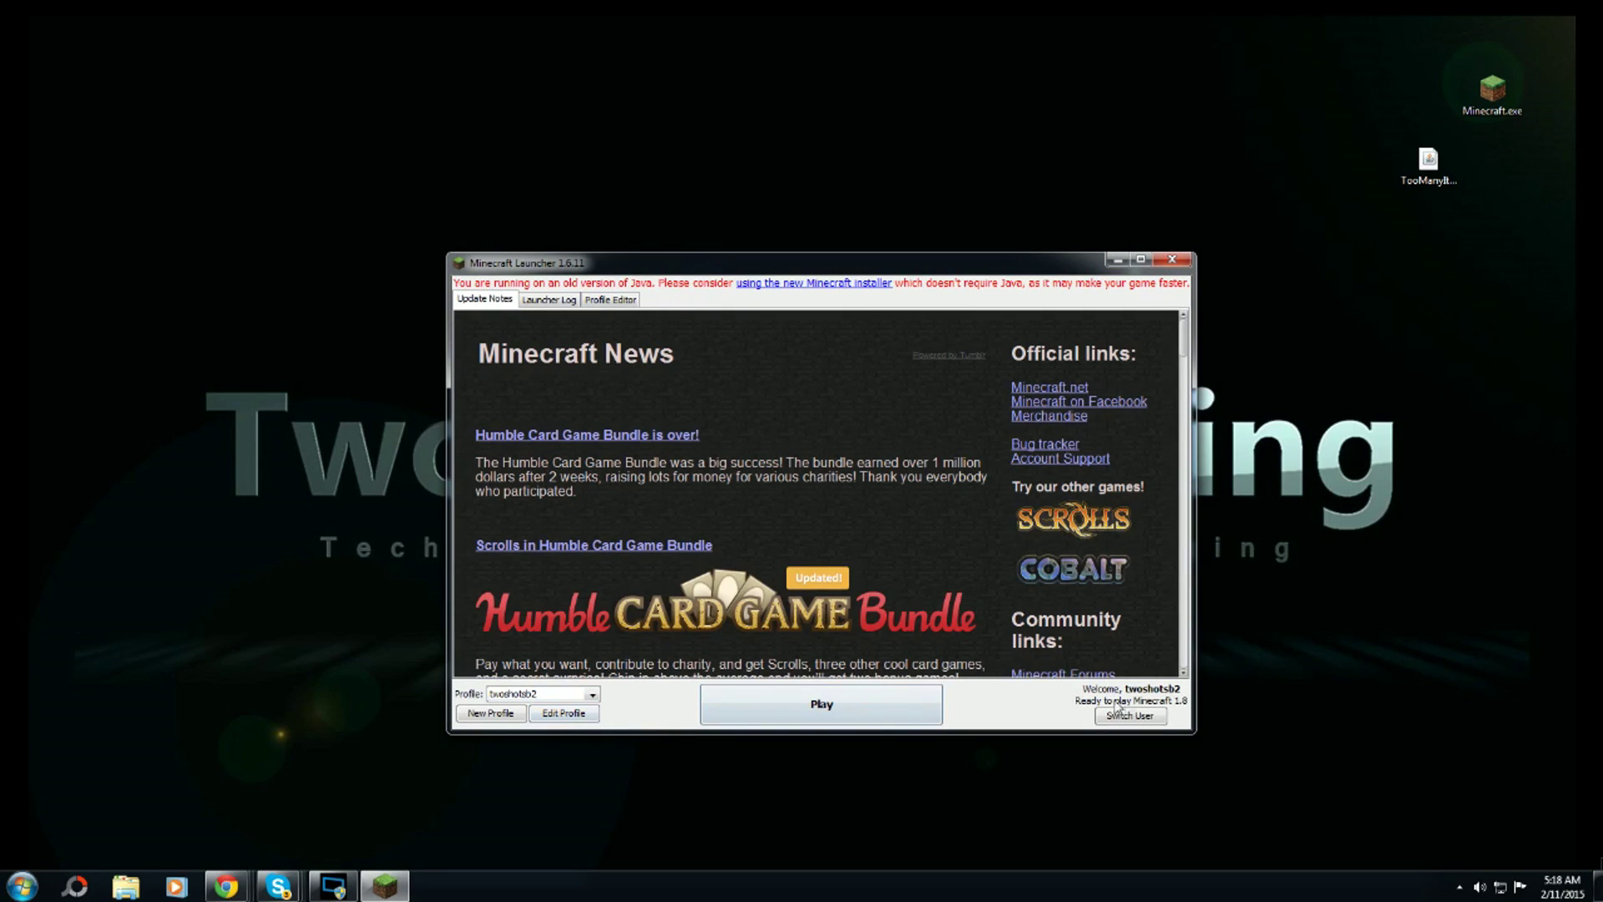
Step: Set the profile's version to release 1.8-Forge11.14.0.1295-1.8, save it, and press Play
{"action": "left_click", "coordinate": [564, 713]}
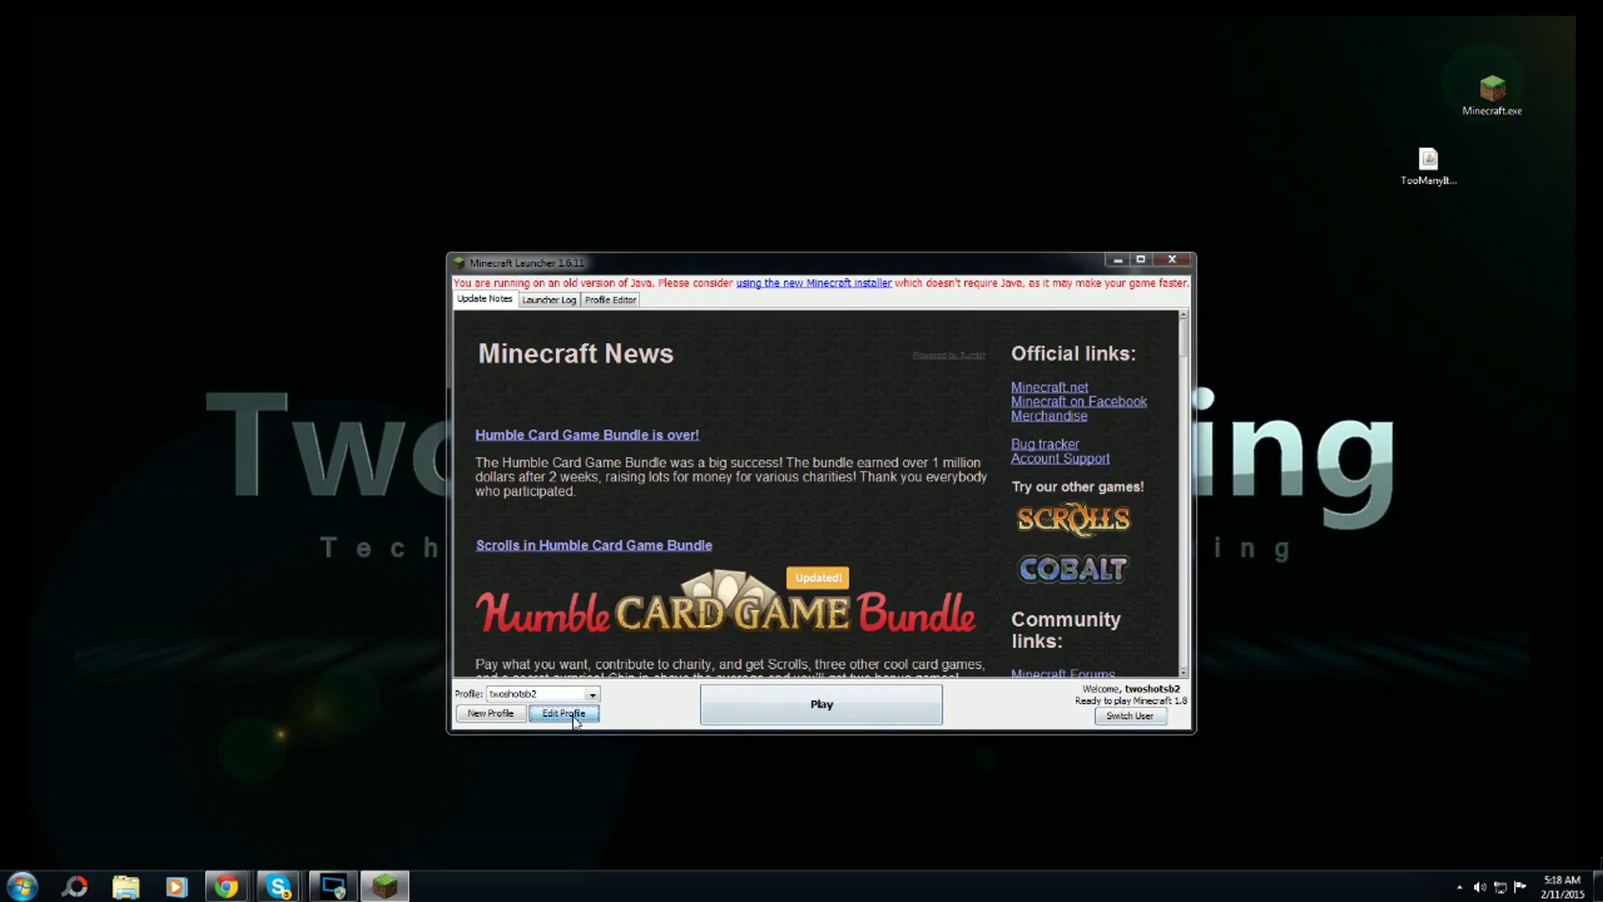
{"action": "left_click", "coordinate": [744, 561]}
{"action": "scroll", "coordinate": [866, 605], "scroll_direction": "down", "scroll_amount": 6}
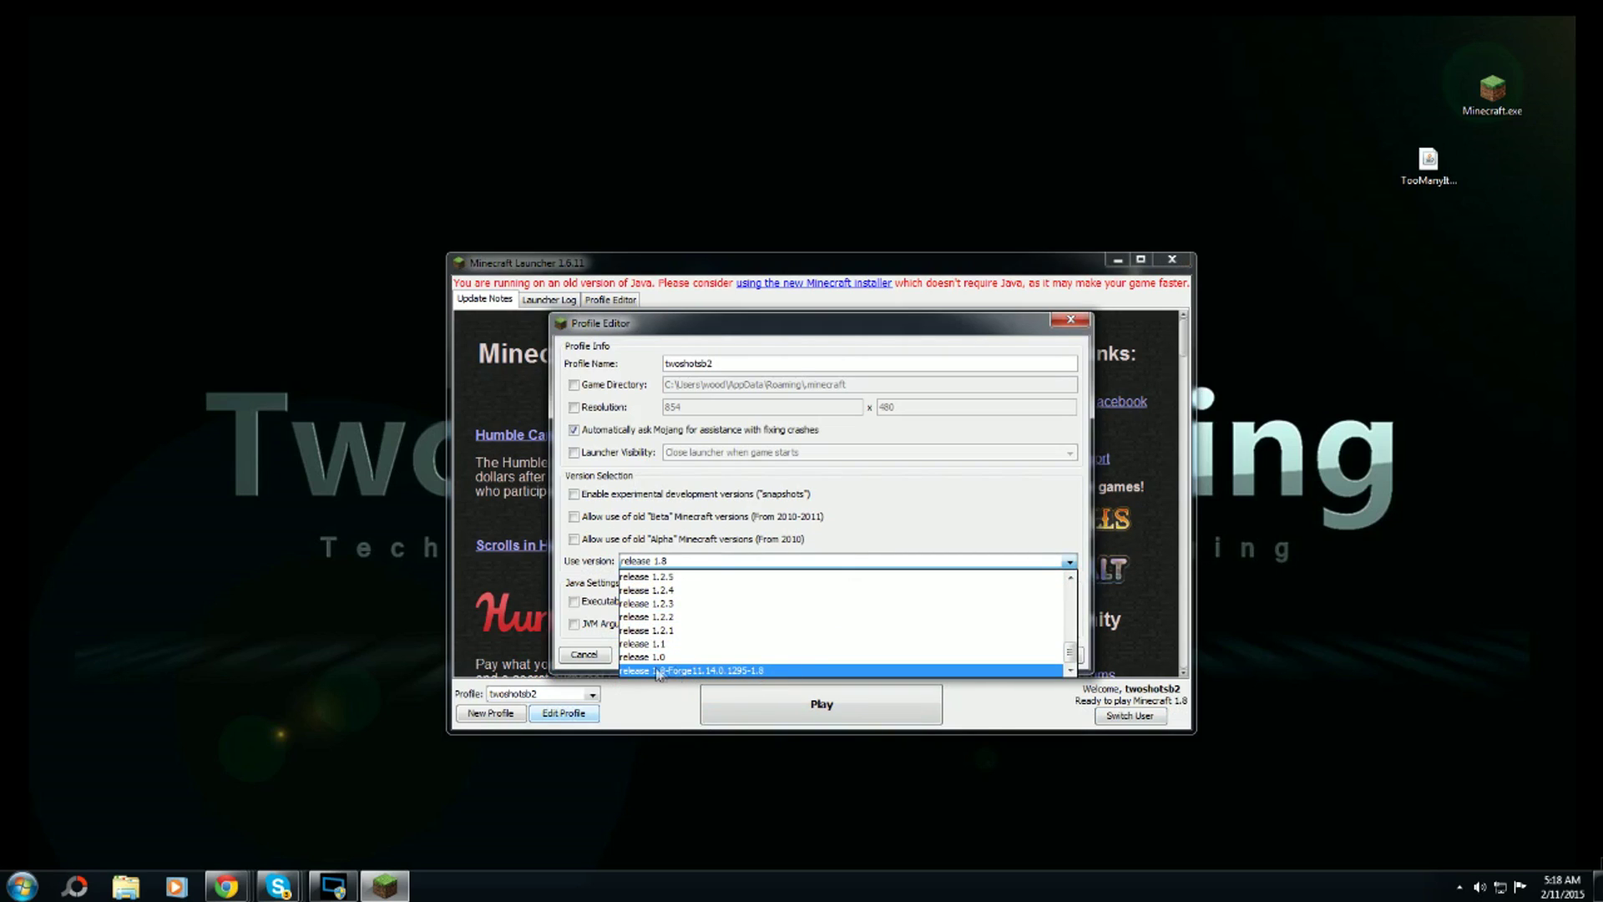
{"action": "left_click", "coordinate": [754, 673]}
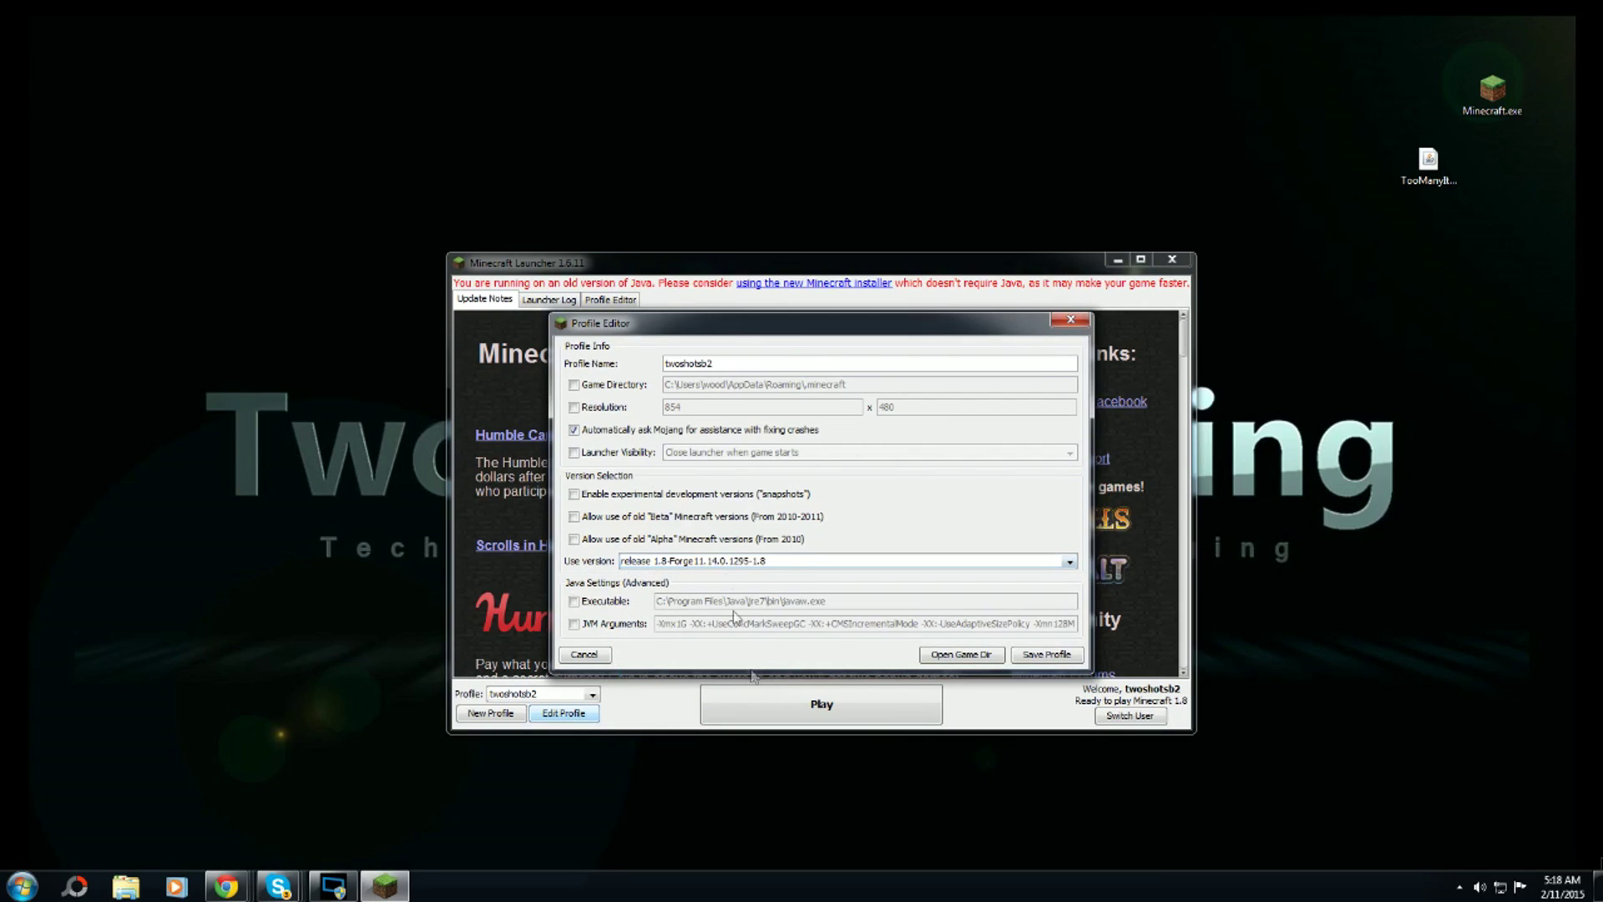
{"action": "left_click", "coordinate": [1049, 656]}
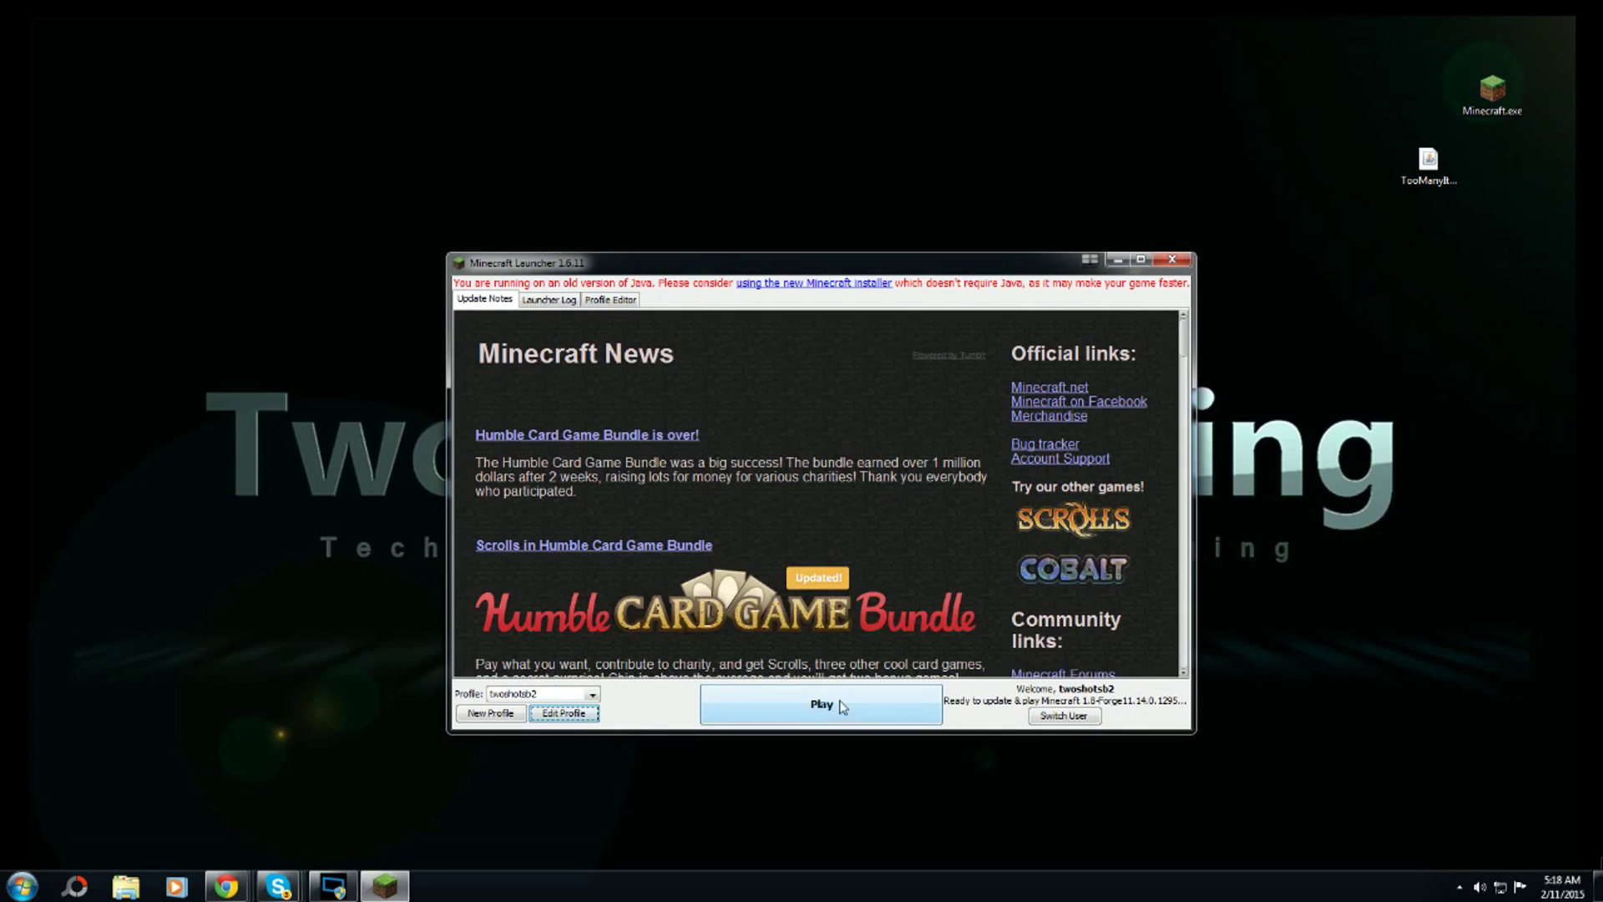
{"action": "left_click", "coordinate": [841, 706]}
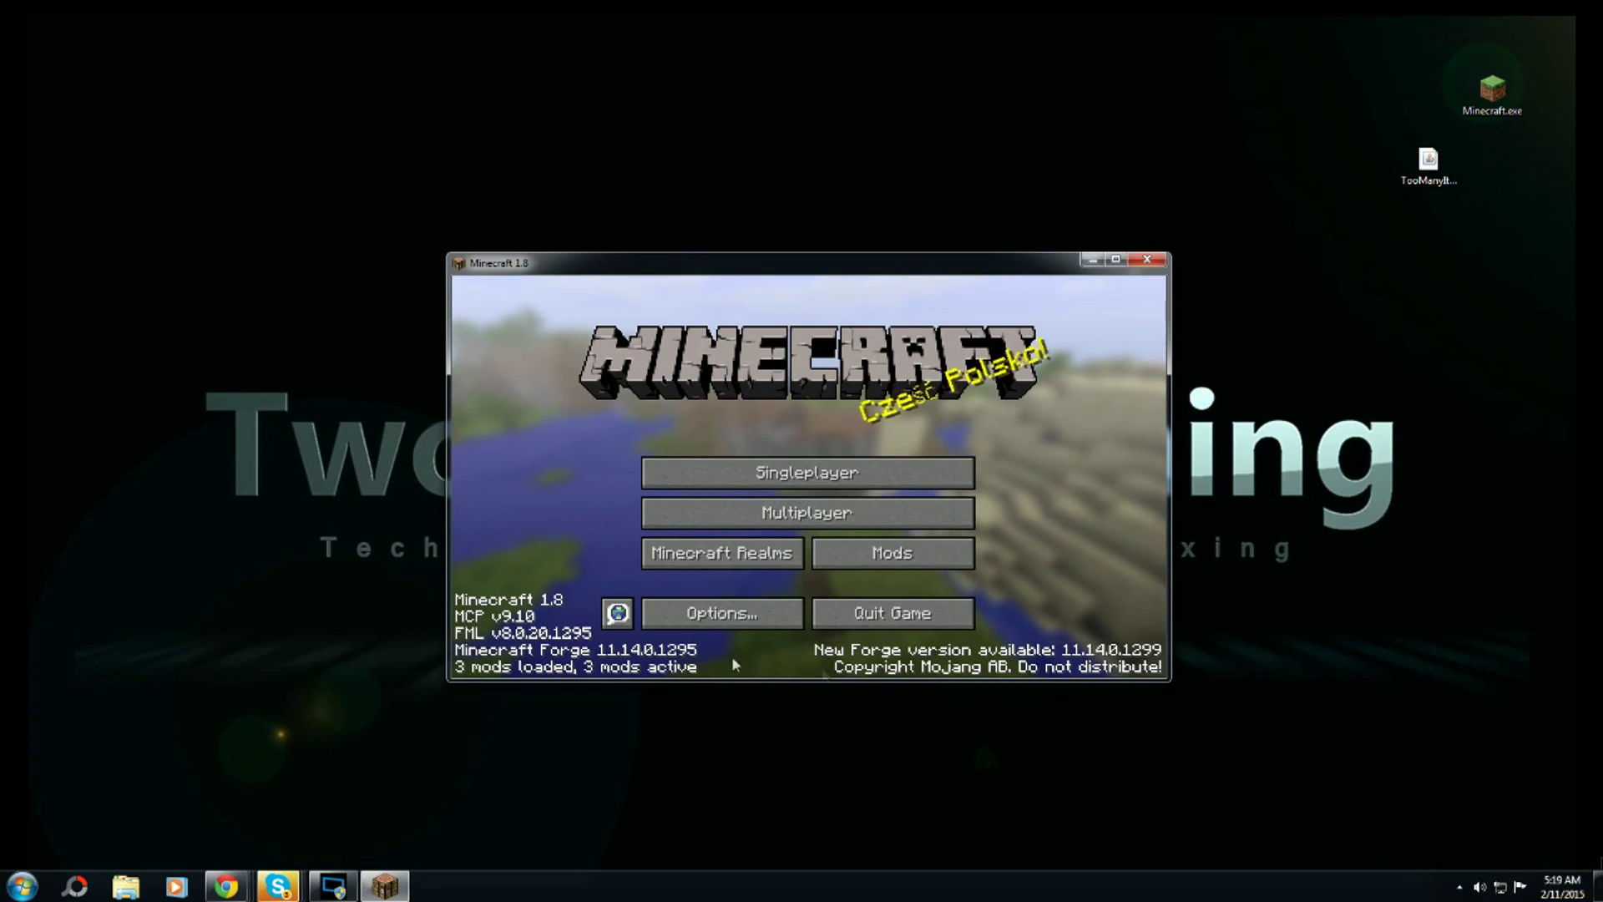
Step: Turn the Music volume to OFF in Music & Sounds options, returning to the main menu
{"action": "left_click", "coordinate": [724, 614]}
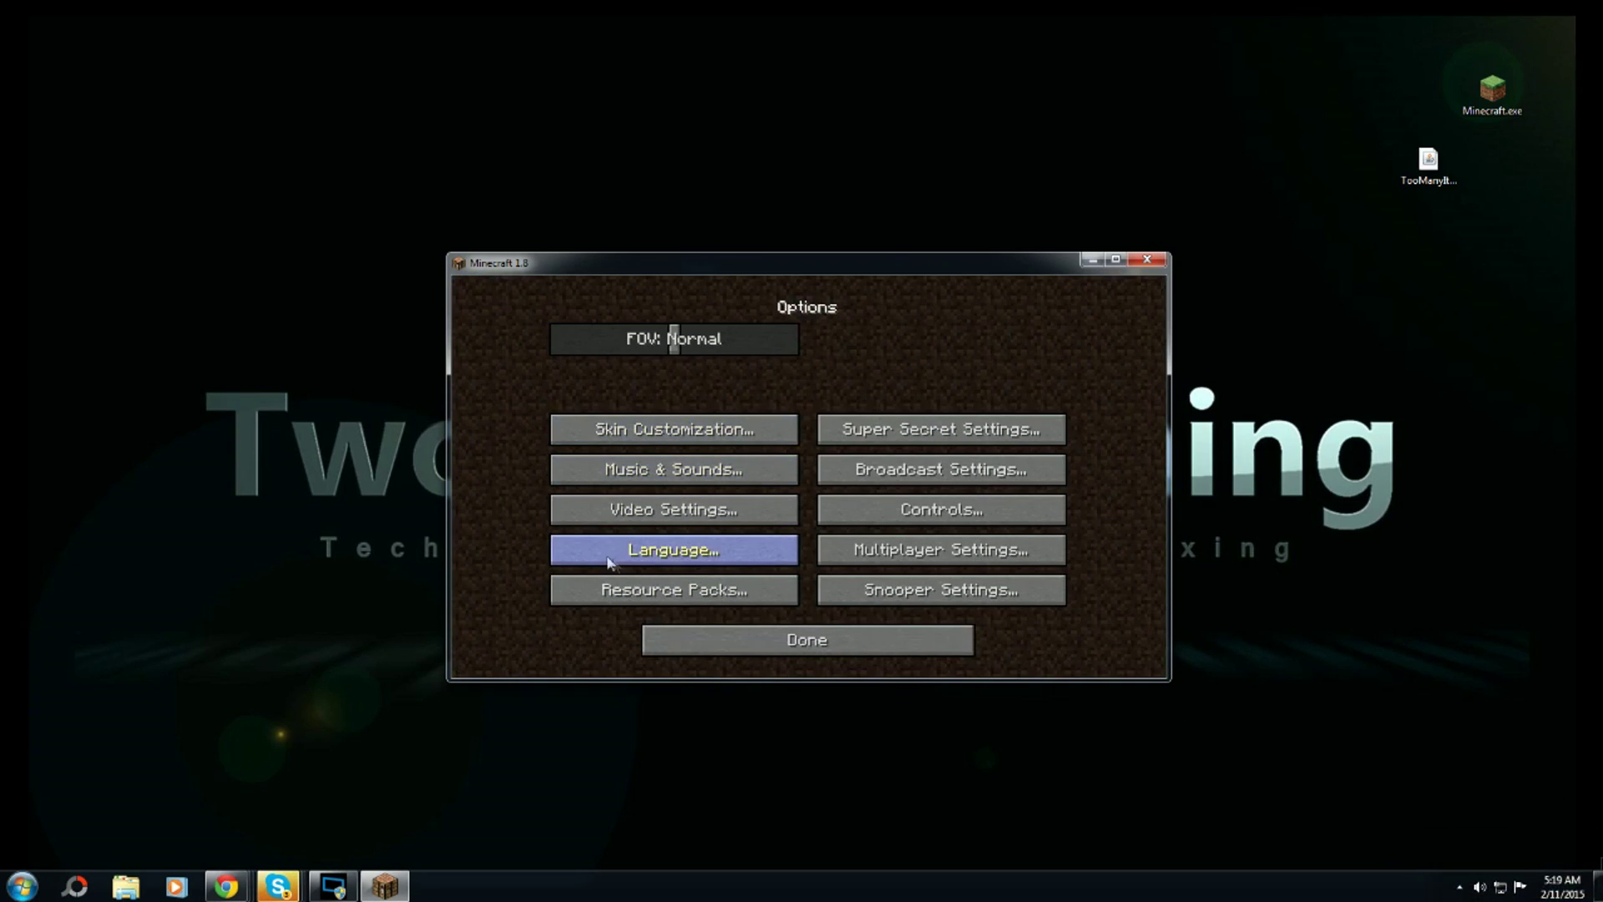
{"action": "left_click", "coordinate": [657, 510]}
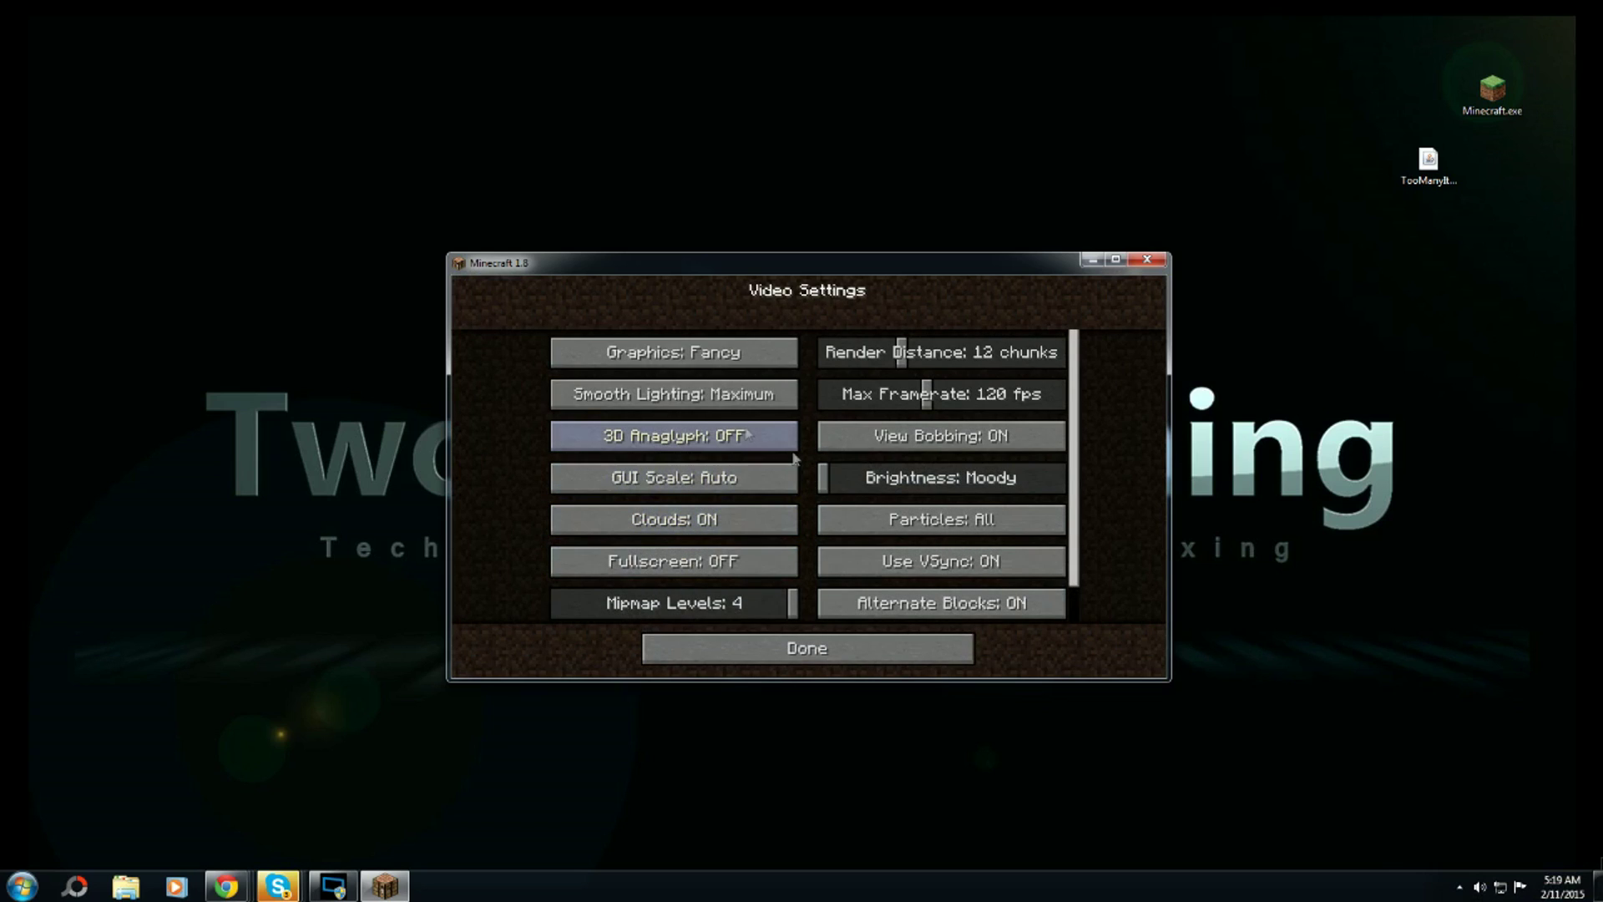
{"action": "left_click", "coordinate": [825, 666]}
{"action": "left_click", "coordinate": [689, 468]}
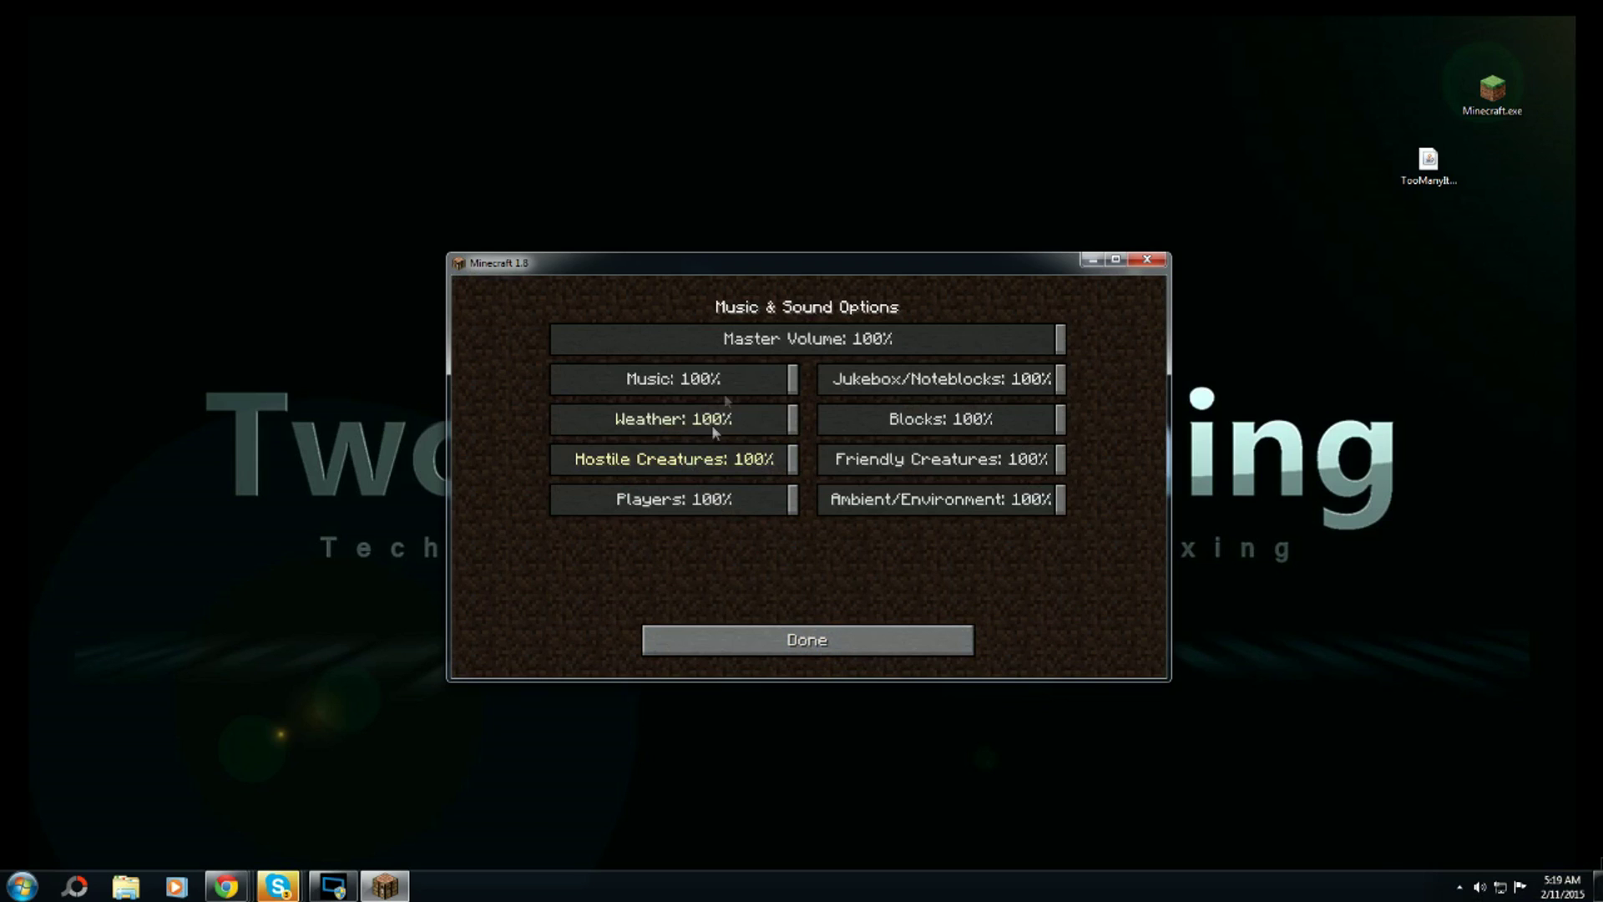
{"action": "left_click_drag", "start_coordinate": [791, 379], "coordinate": [553, 380]}
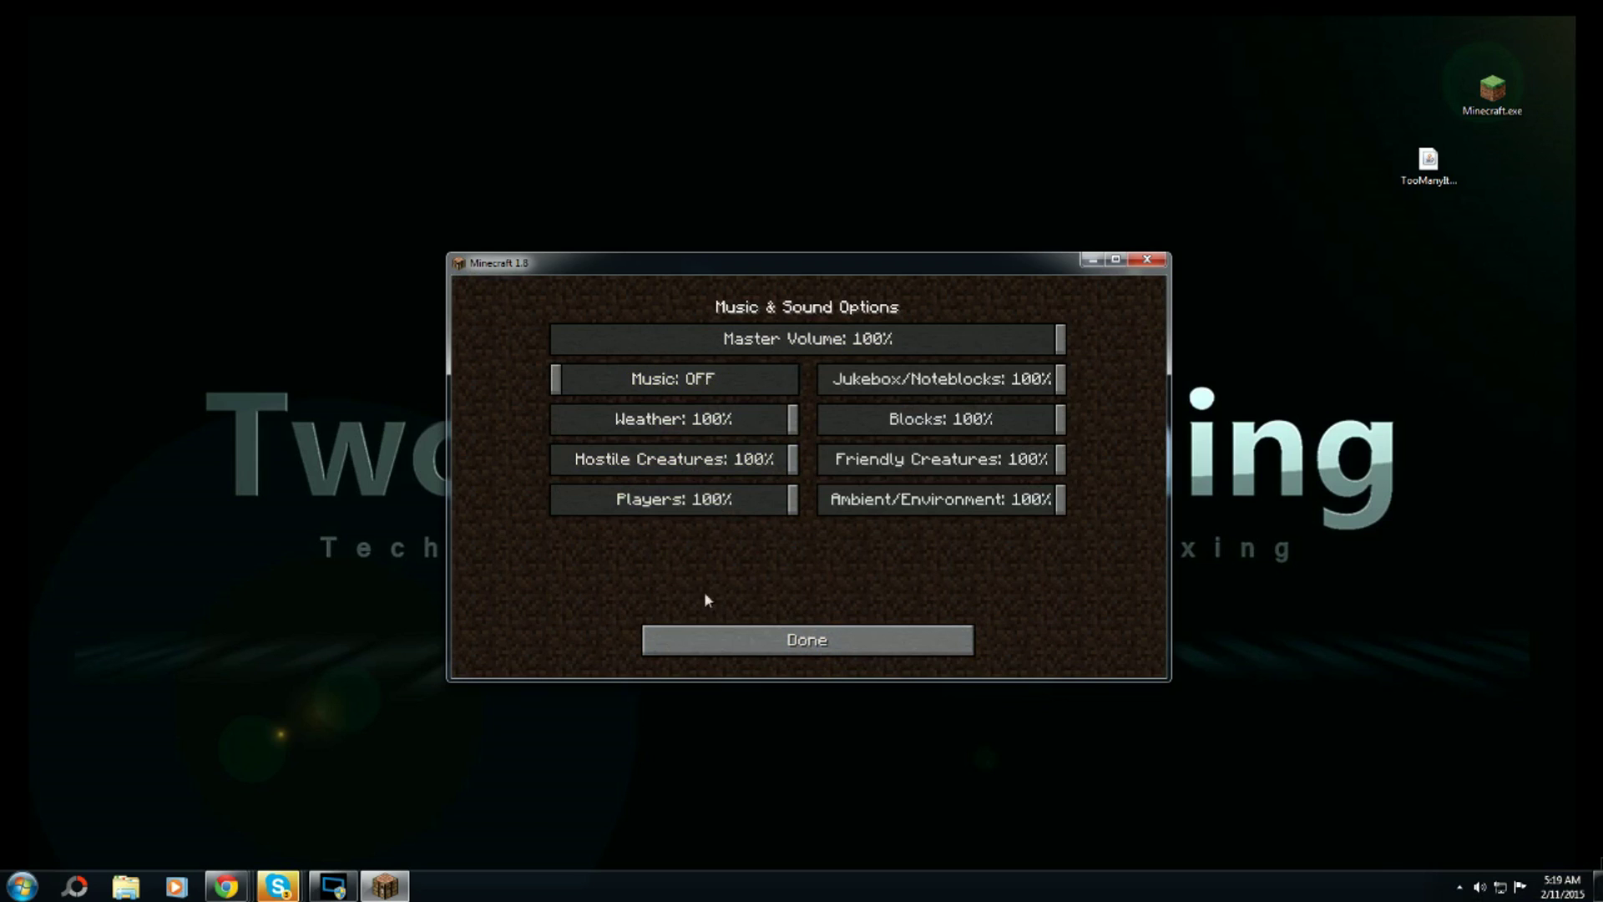
{"action": "left_click", "coordinate": [836, 641]}
{"action": "left_click", "coordinate": [879, 644]}
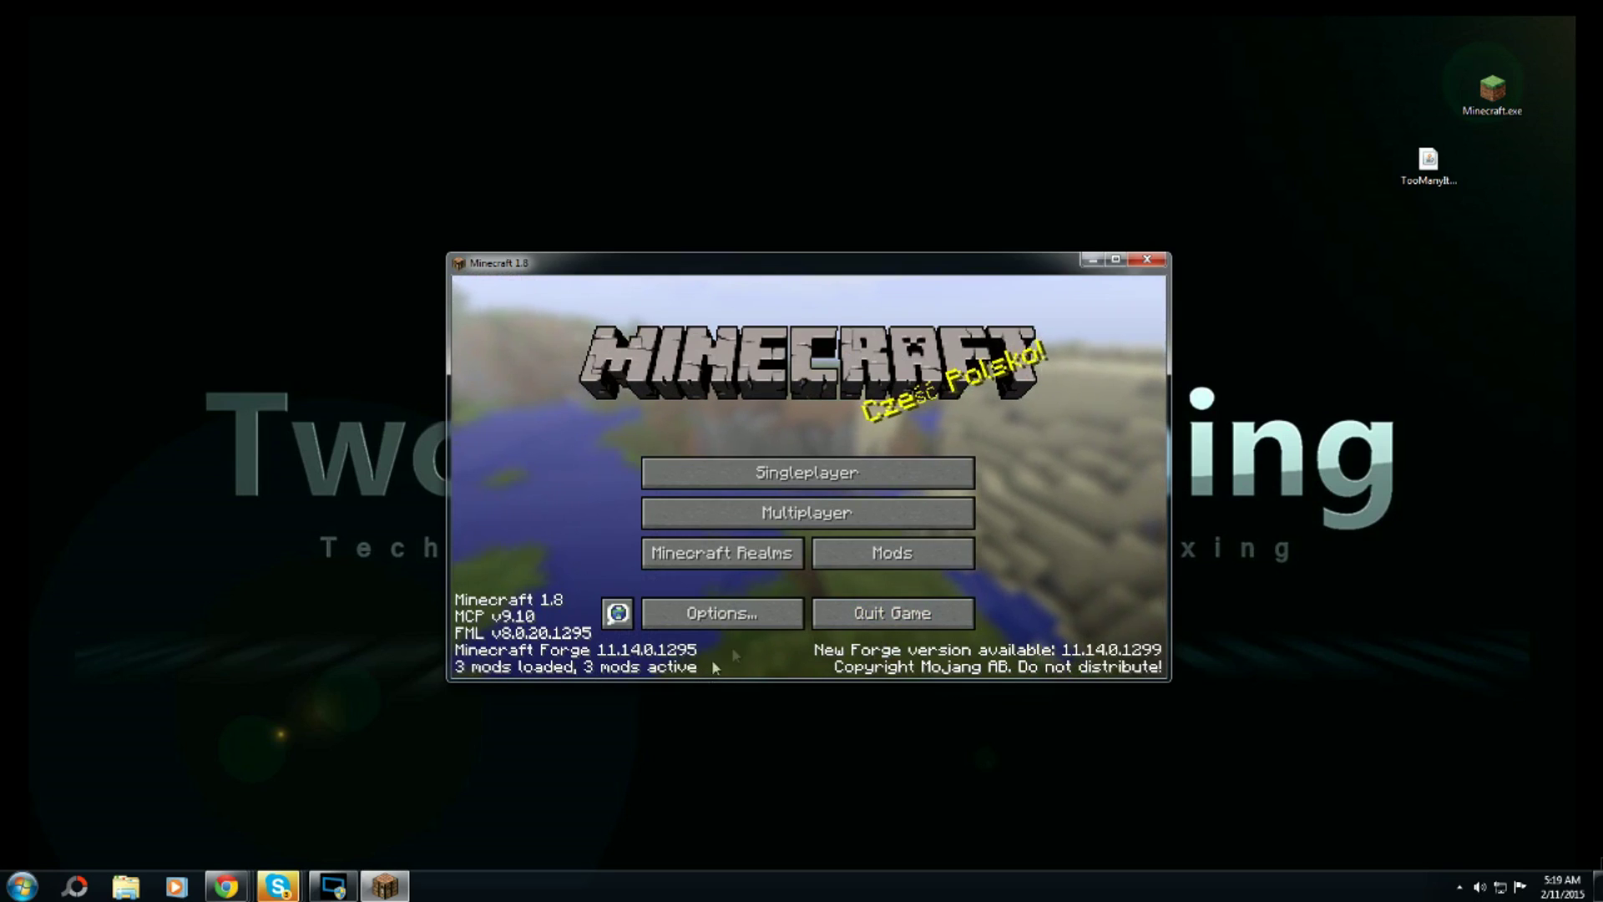
Step: Check that the mod list shows only Coder Pack, Forge Mod Loader and Forge, then quit the game
{"action": "left_click", "coordinate": [908, 555]}
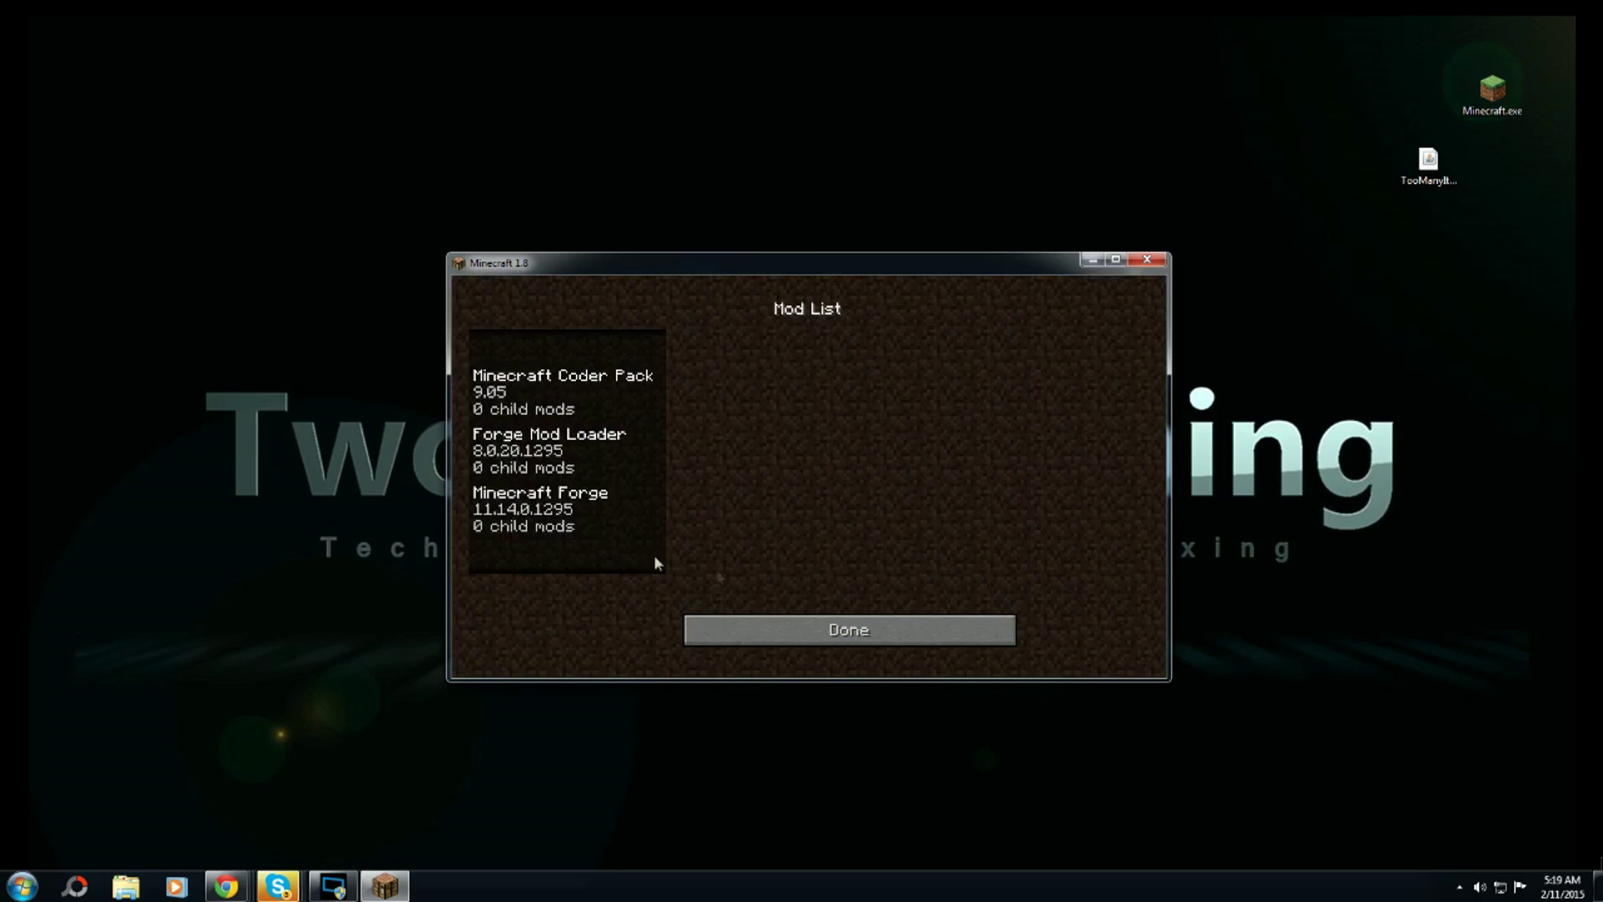
{"action": "left_click", "coordinate": [881, 643]}
{"action": "left_click", "coordinate": [885, 610]}
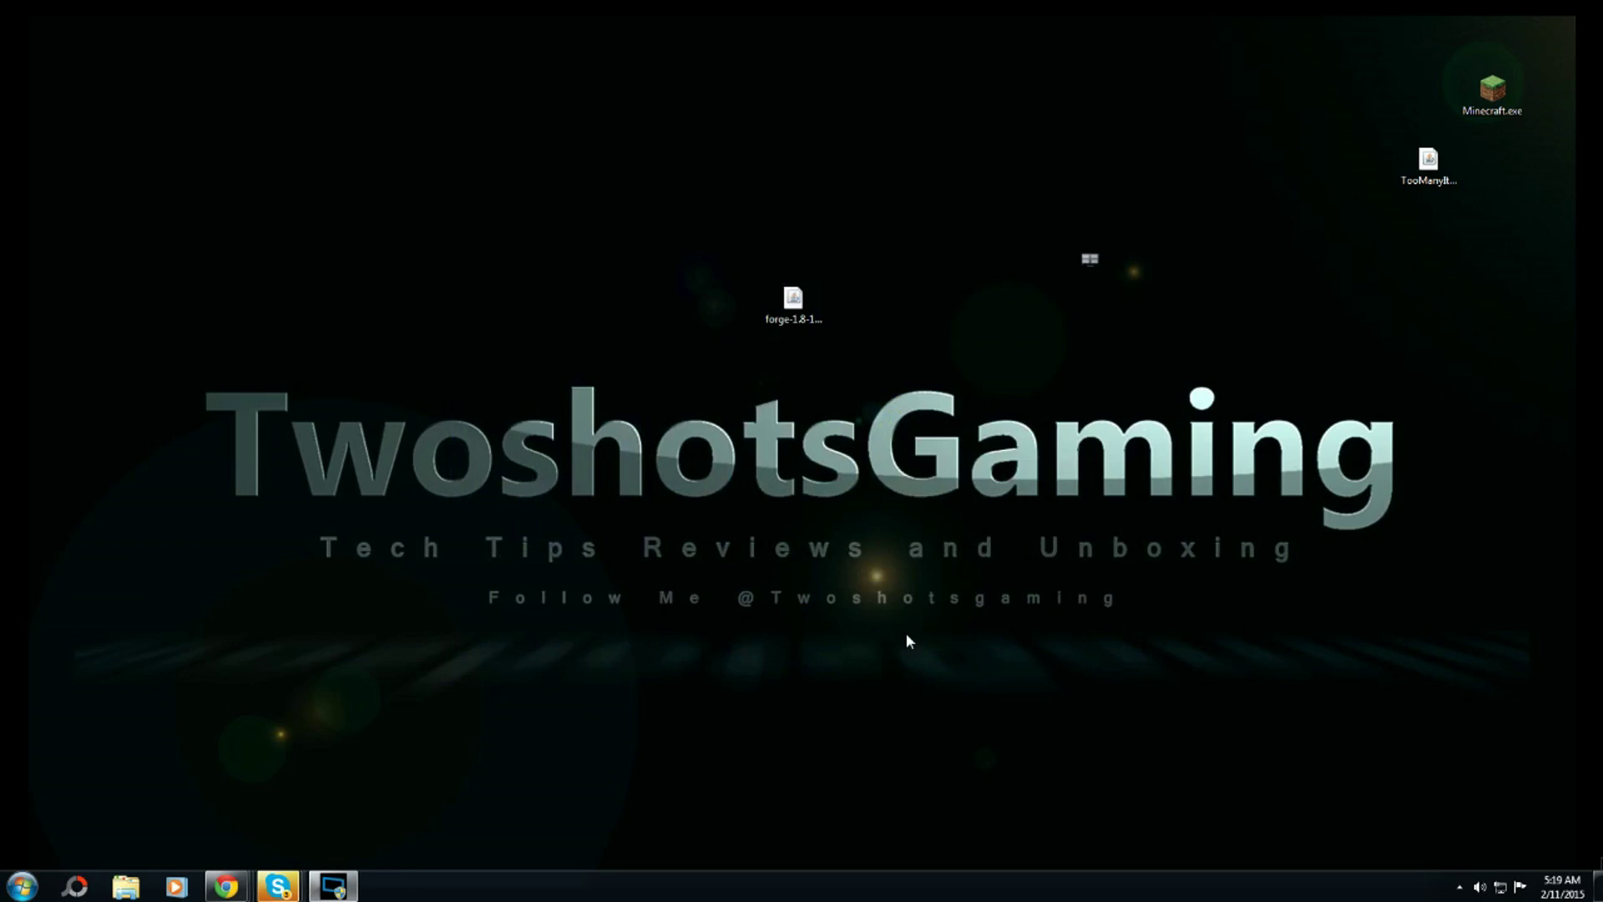
{"action": "left_click", "coordinate": [21, 886]}
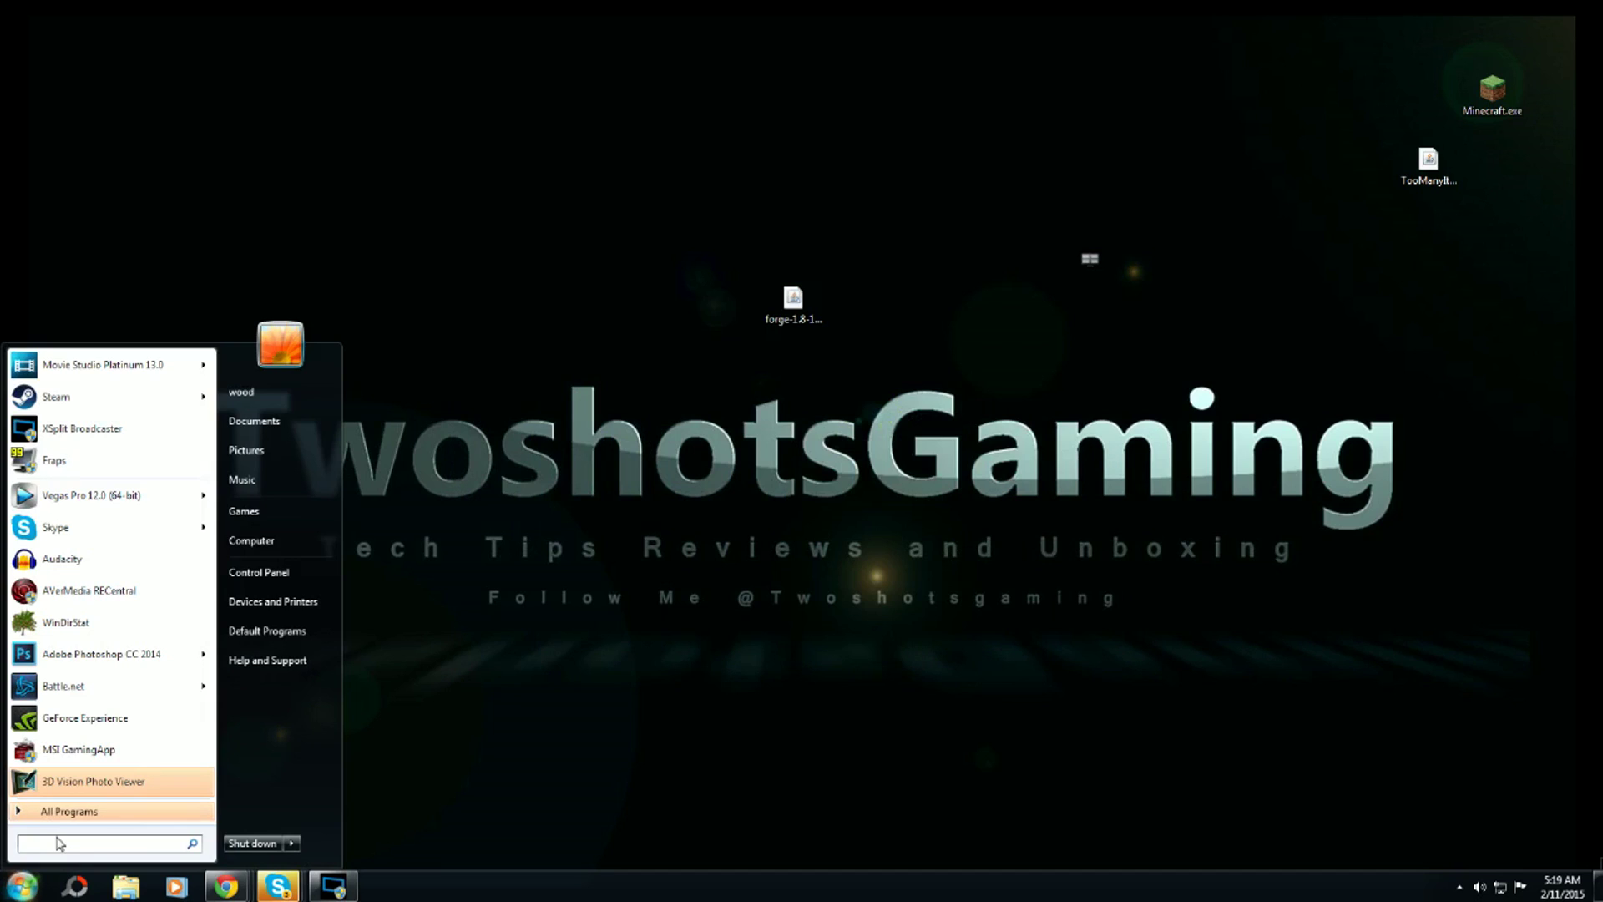
Step: Open the %appdata% Roaming folder through the Run dialog and centre its window
{"action": "type", "text": "%app"}
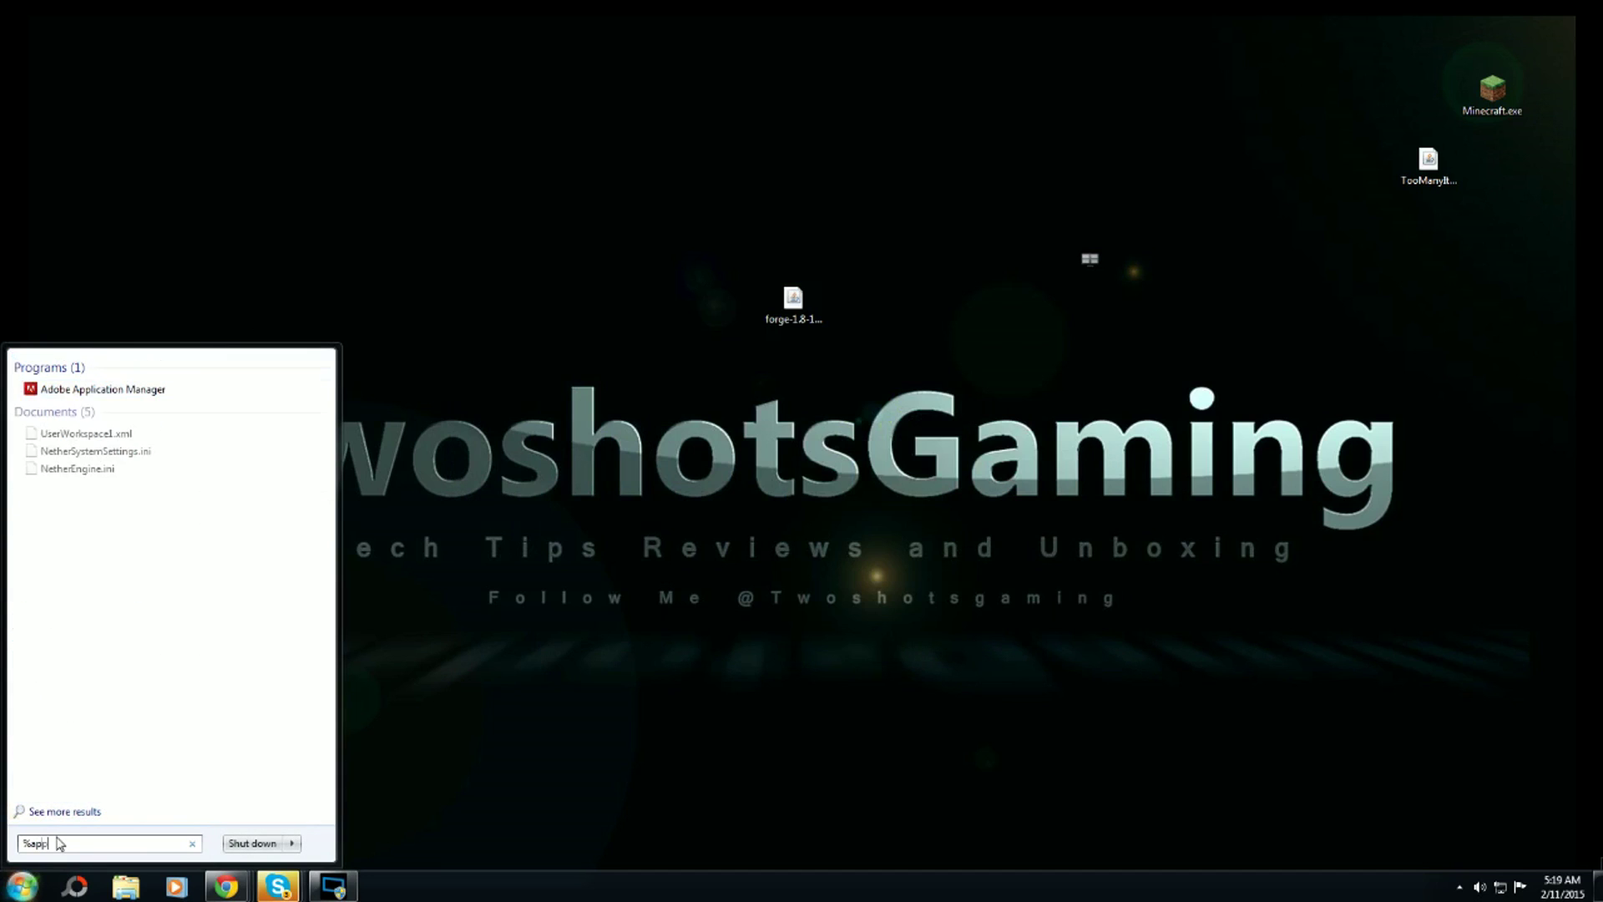
{"action": "type", "text": "data%"}
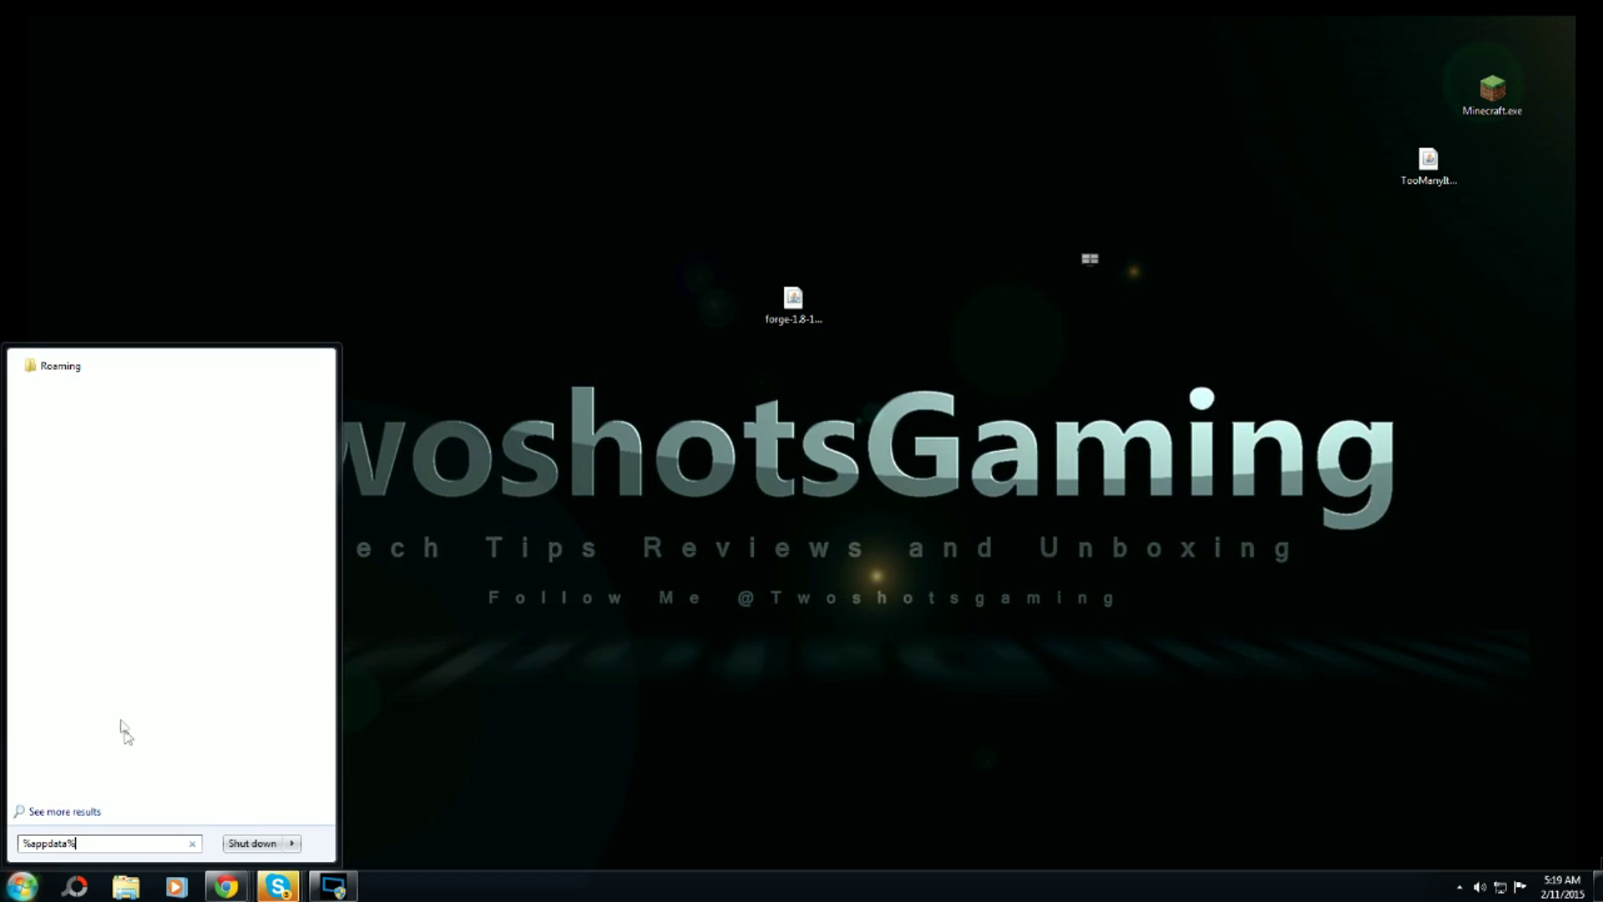
{"action": "key", "text": "Return"}
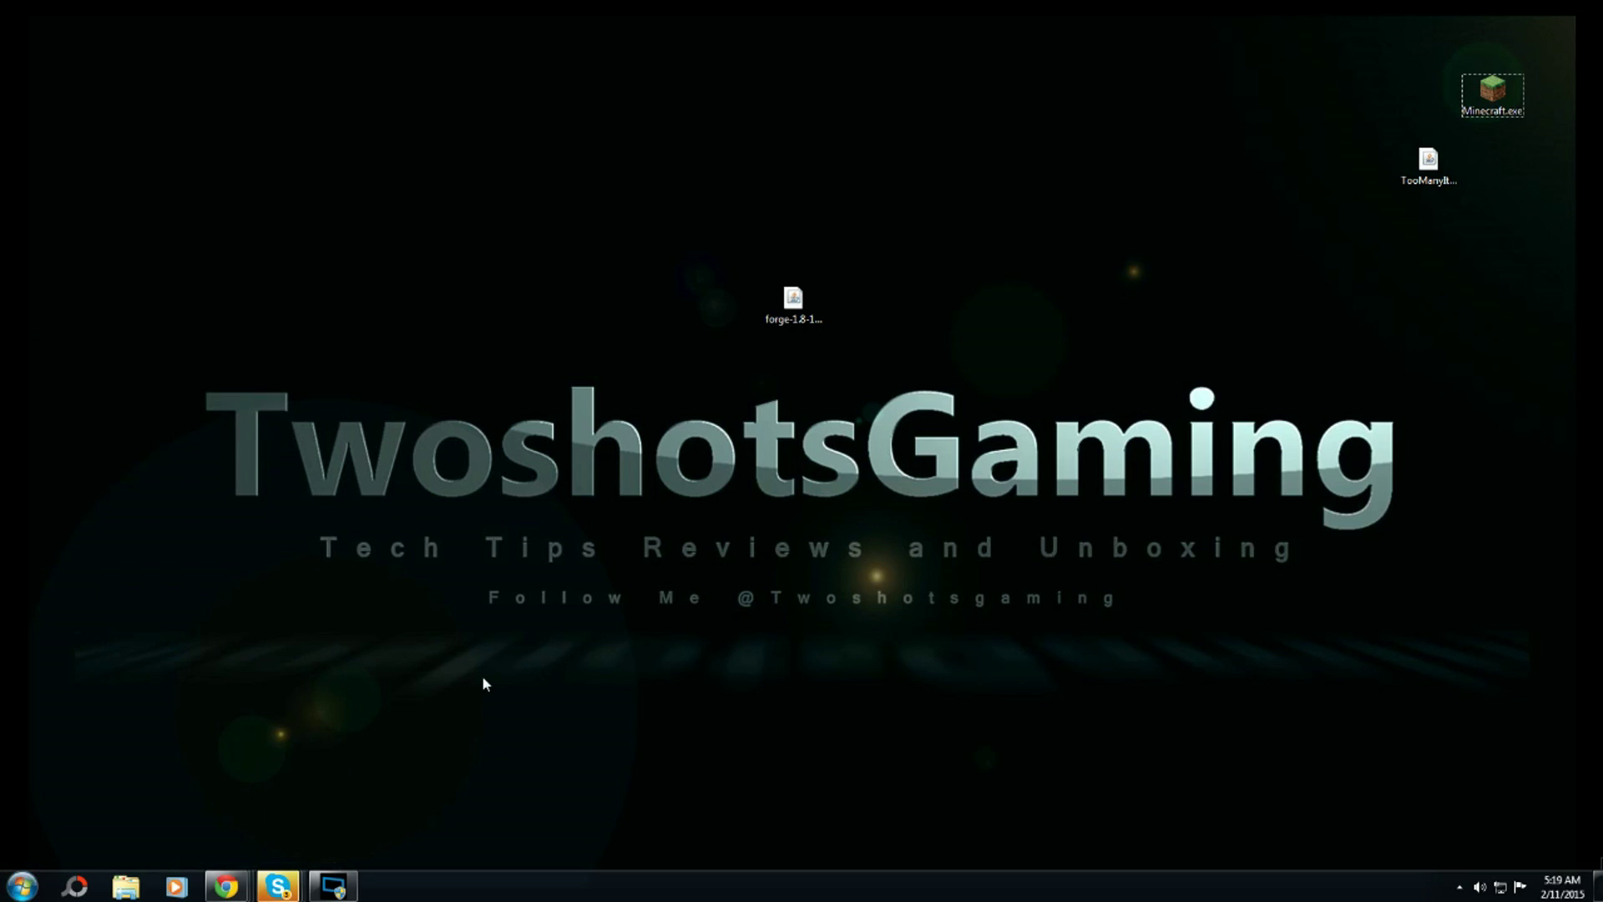
{"action": "key", "text": "super+r"}
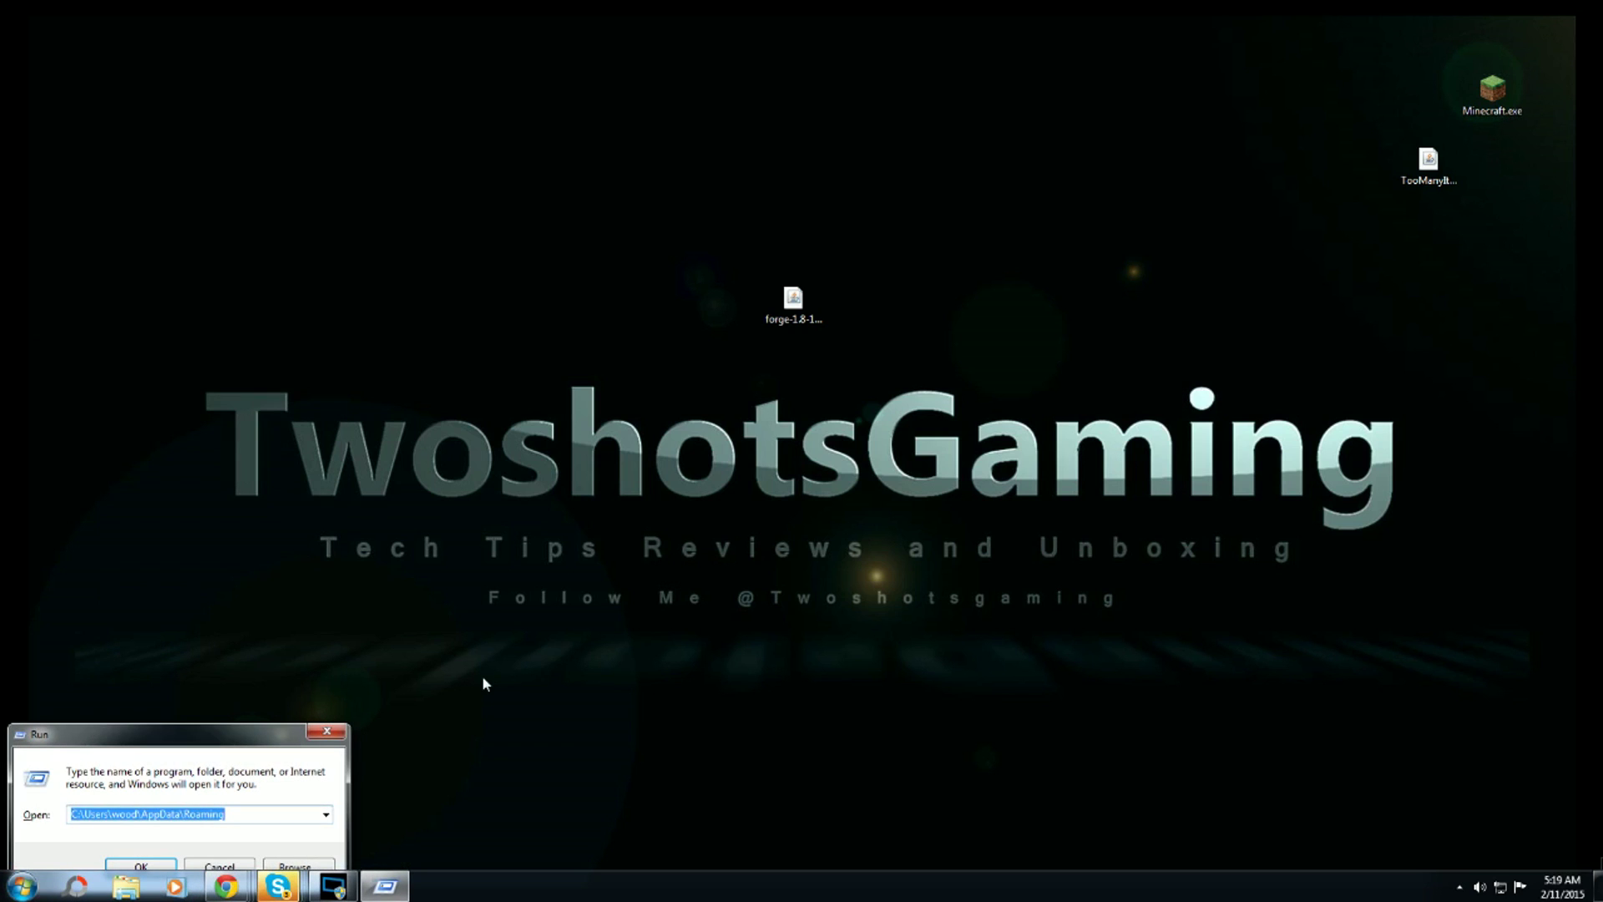
{"action": "left_click", "coordinate": [159, 864]}
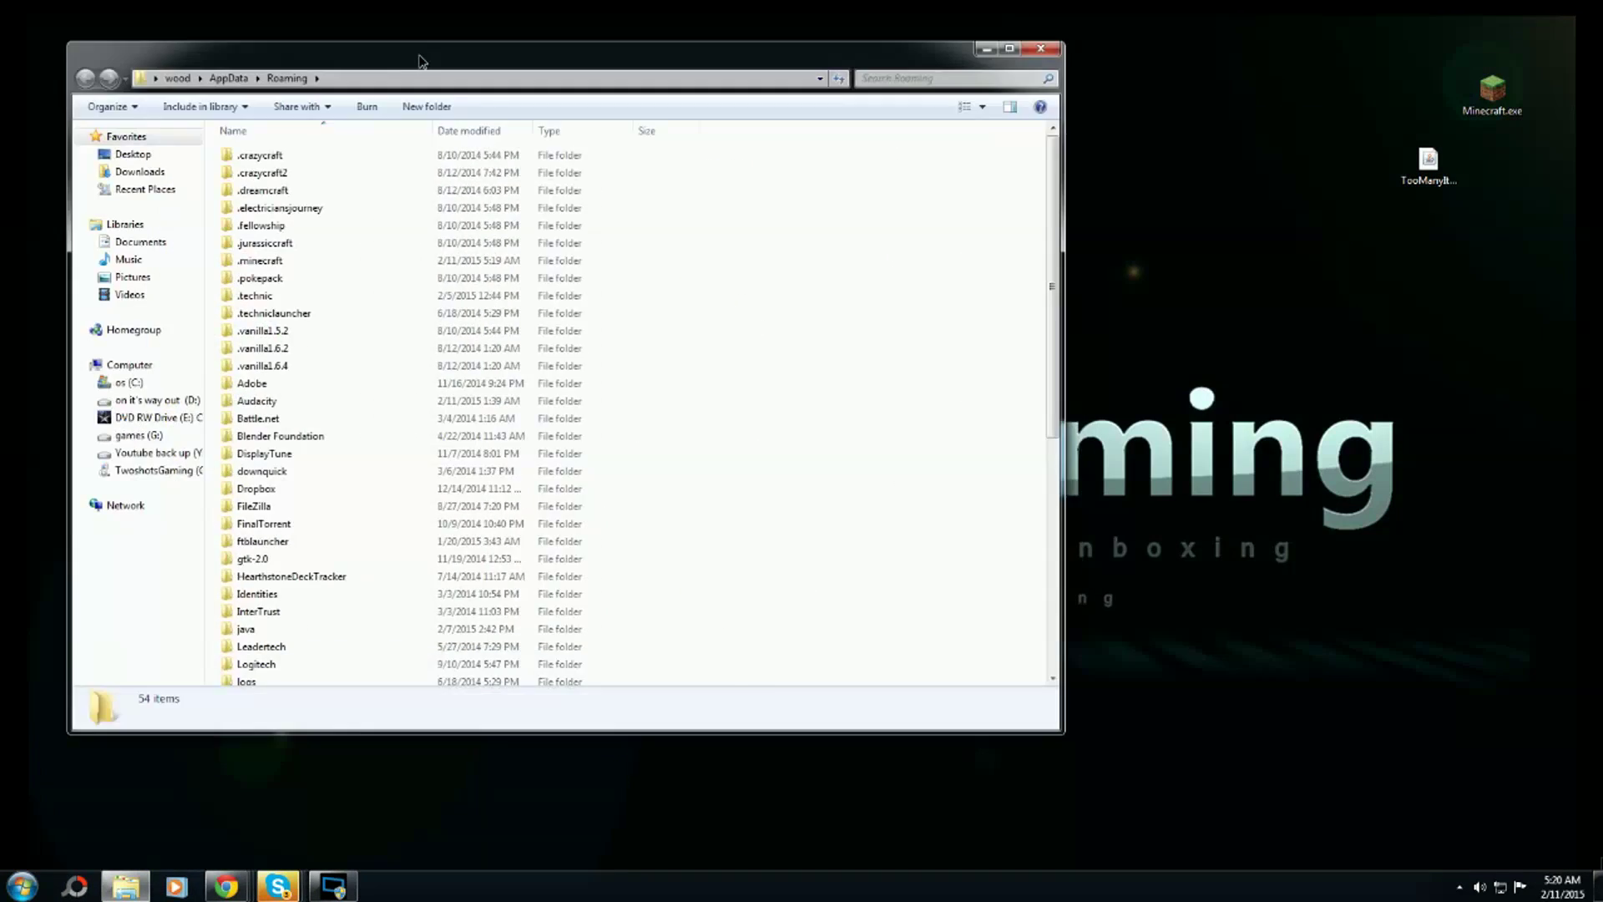
{"action": "left_click_drag", "start_coordinate": [501, 52], "coordinate": [724, 107]}
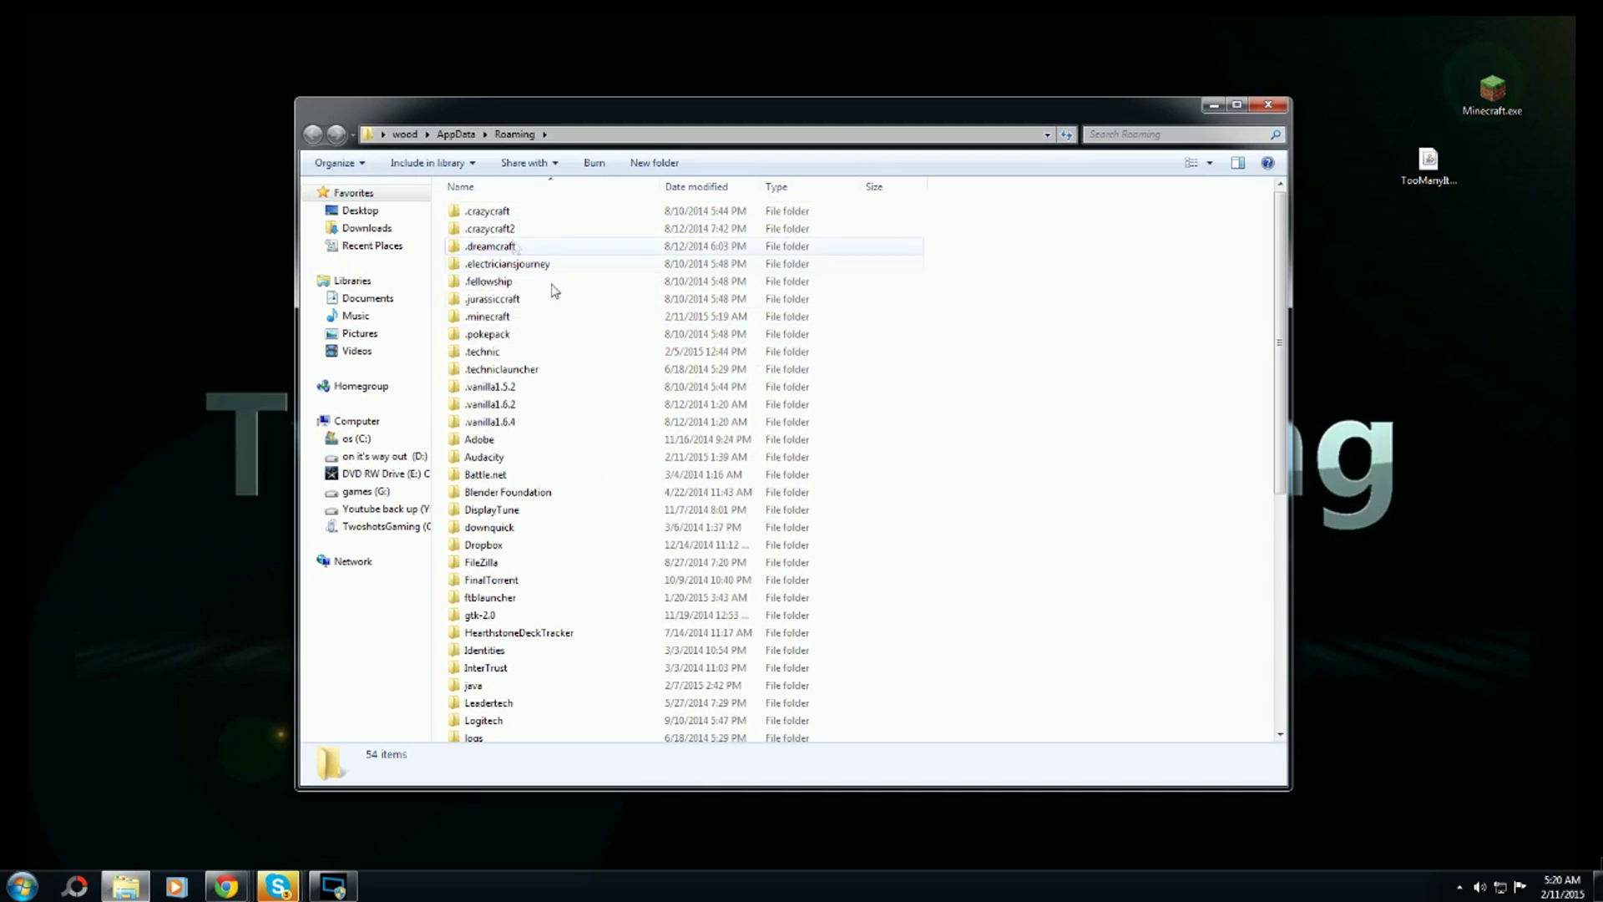
Step: Open .minecraft\mods, drag the TooManyItems jar into it, then close Explorer
{"action": "left_click", "coordinate": [485, 321]}
{"action": "double_click", "coordinate": [484, 320]}
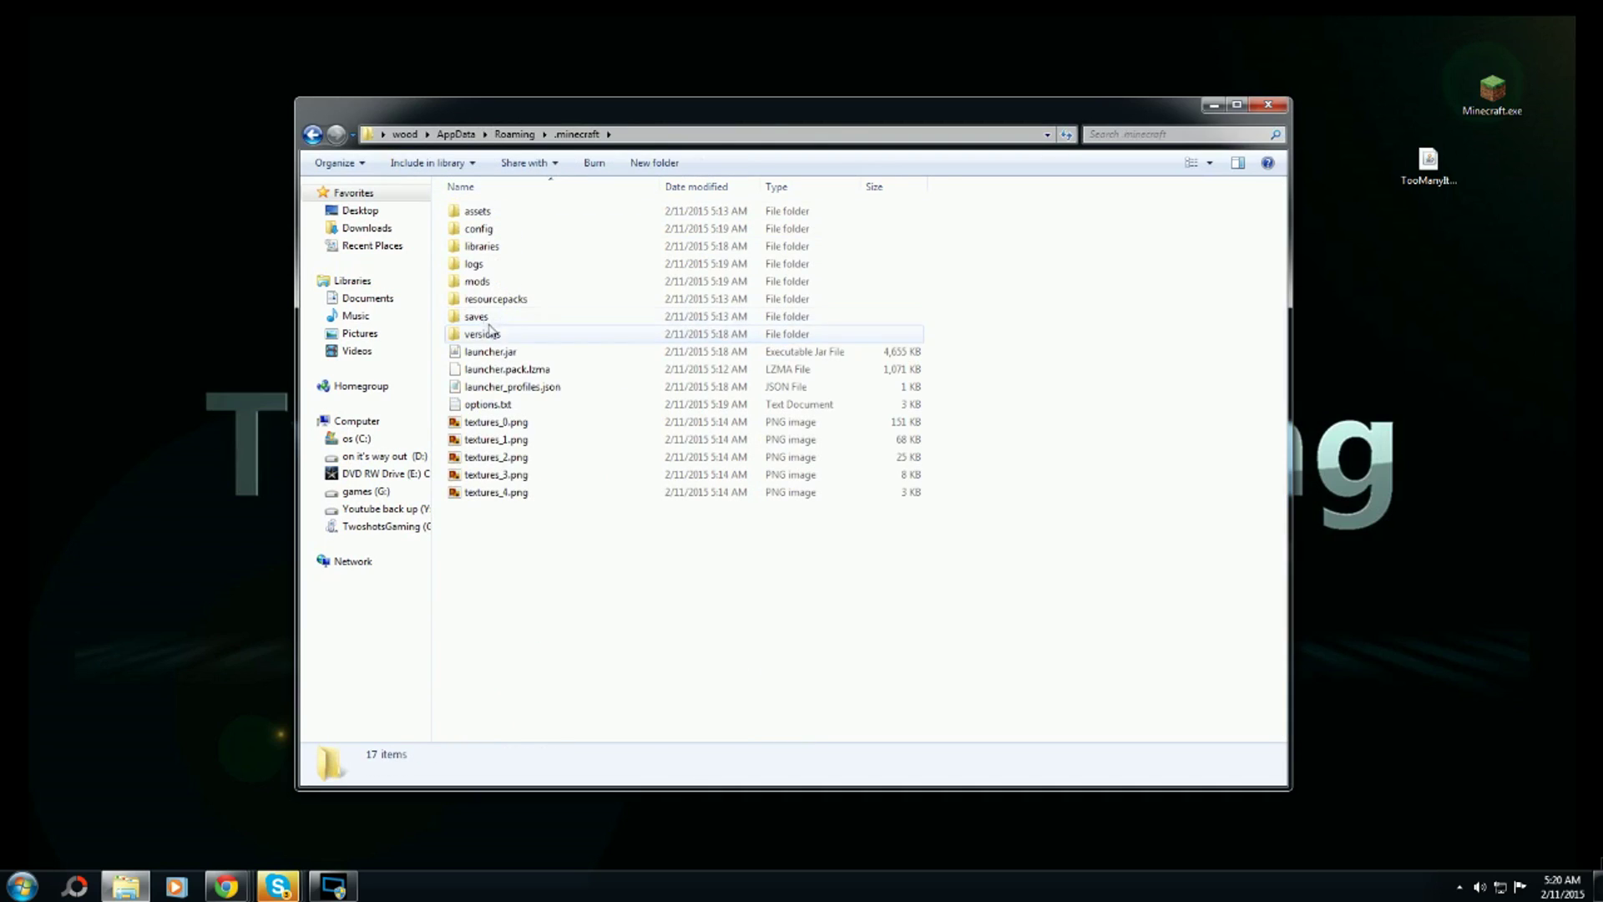
{"action": "double_click", "coordinate": [483, 284]}
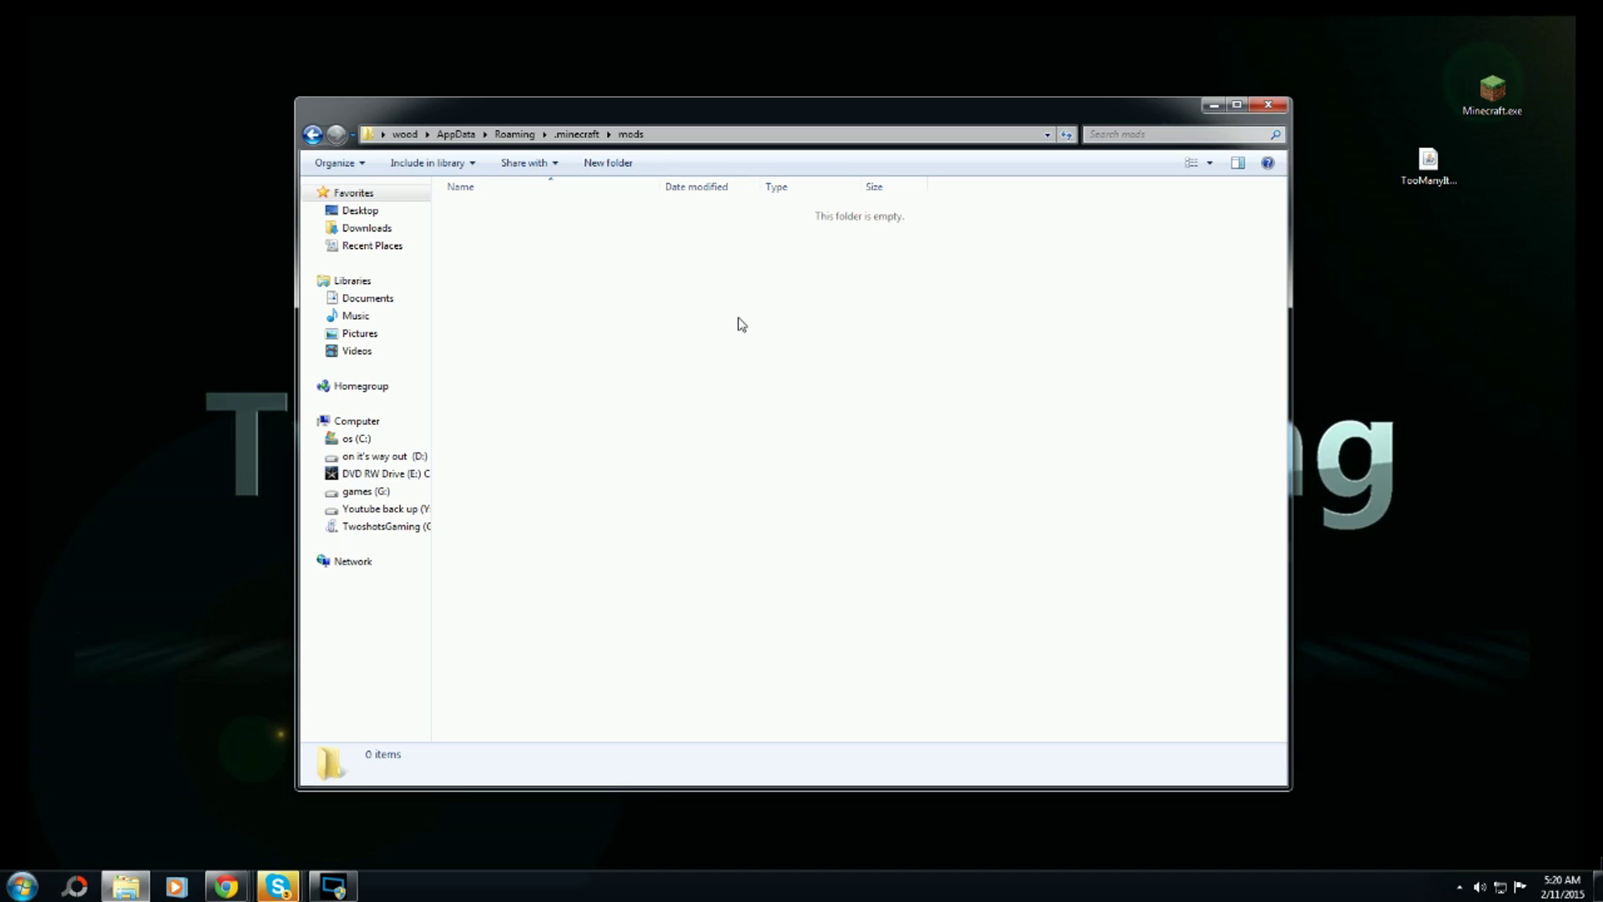
{"action": "left_click", "coordinate": [1430, 171]}
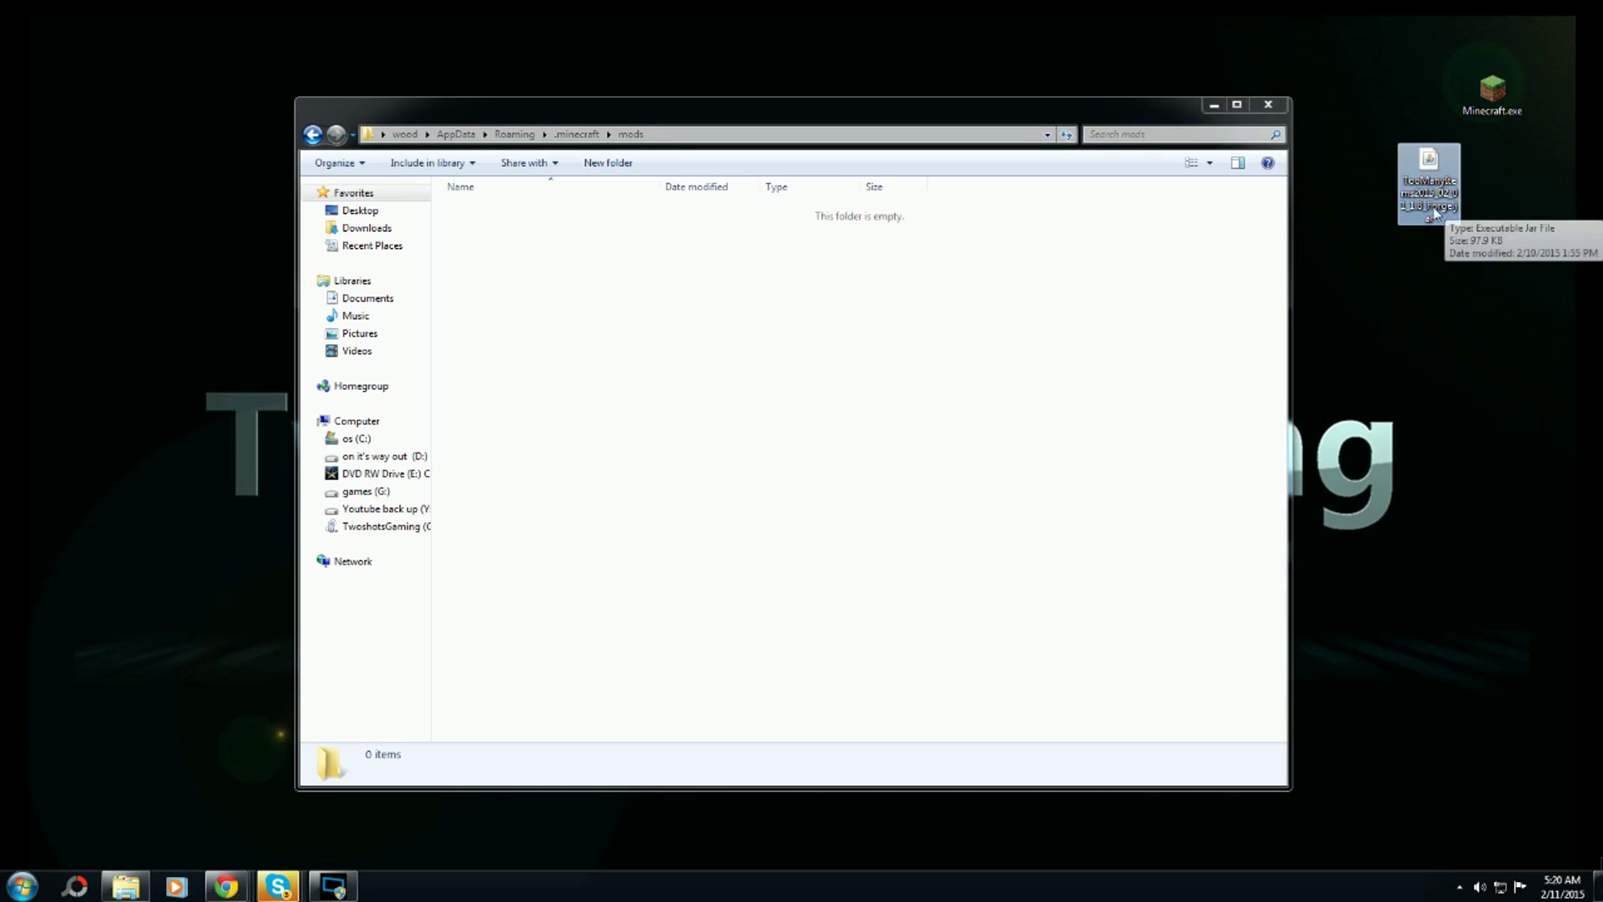
{"action": "left_click_drag", "start_coordinate": [1438, 164], "coordinate": [1111, 329]}
{"action": "left_click", "coordinate": [1269, 105]}
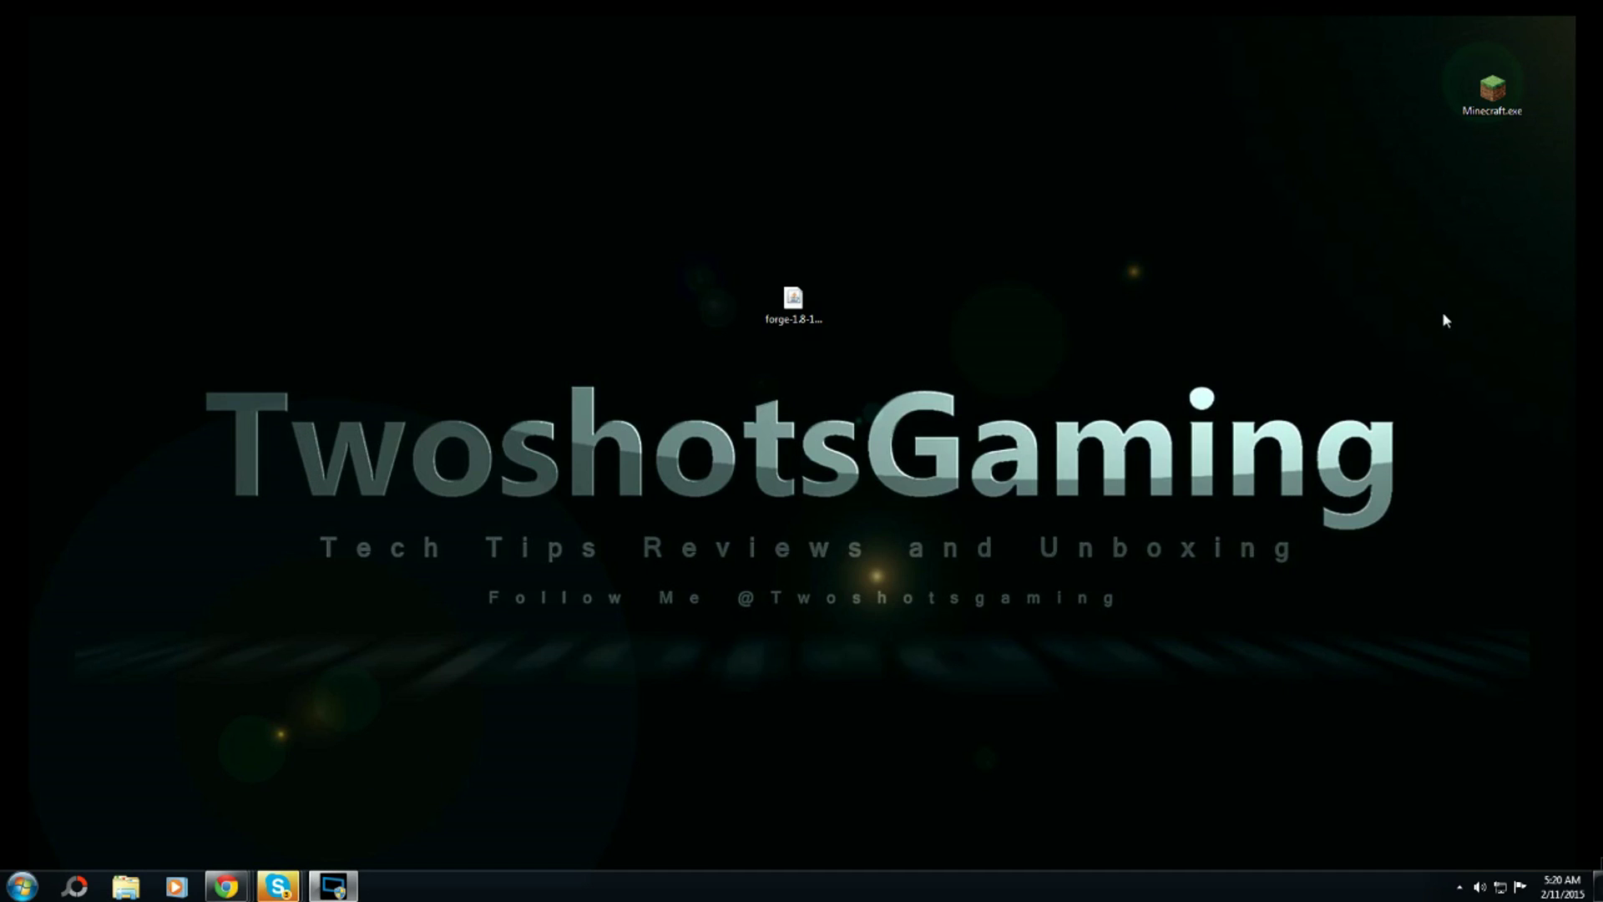
Step: Place the Forge installer icon under Minecraft.exe and open the Minecraft launcher
{"action": "left_click_drag", "start_coordinate": [794, 299], "coordinate": [1491, 215]}
{"action": "left_click", "coordinate": [1492, 90]}
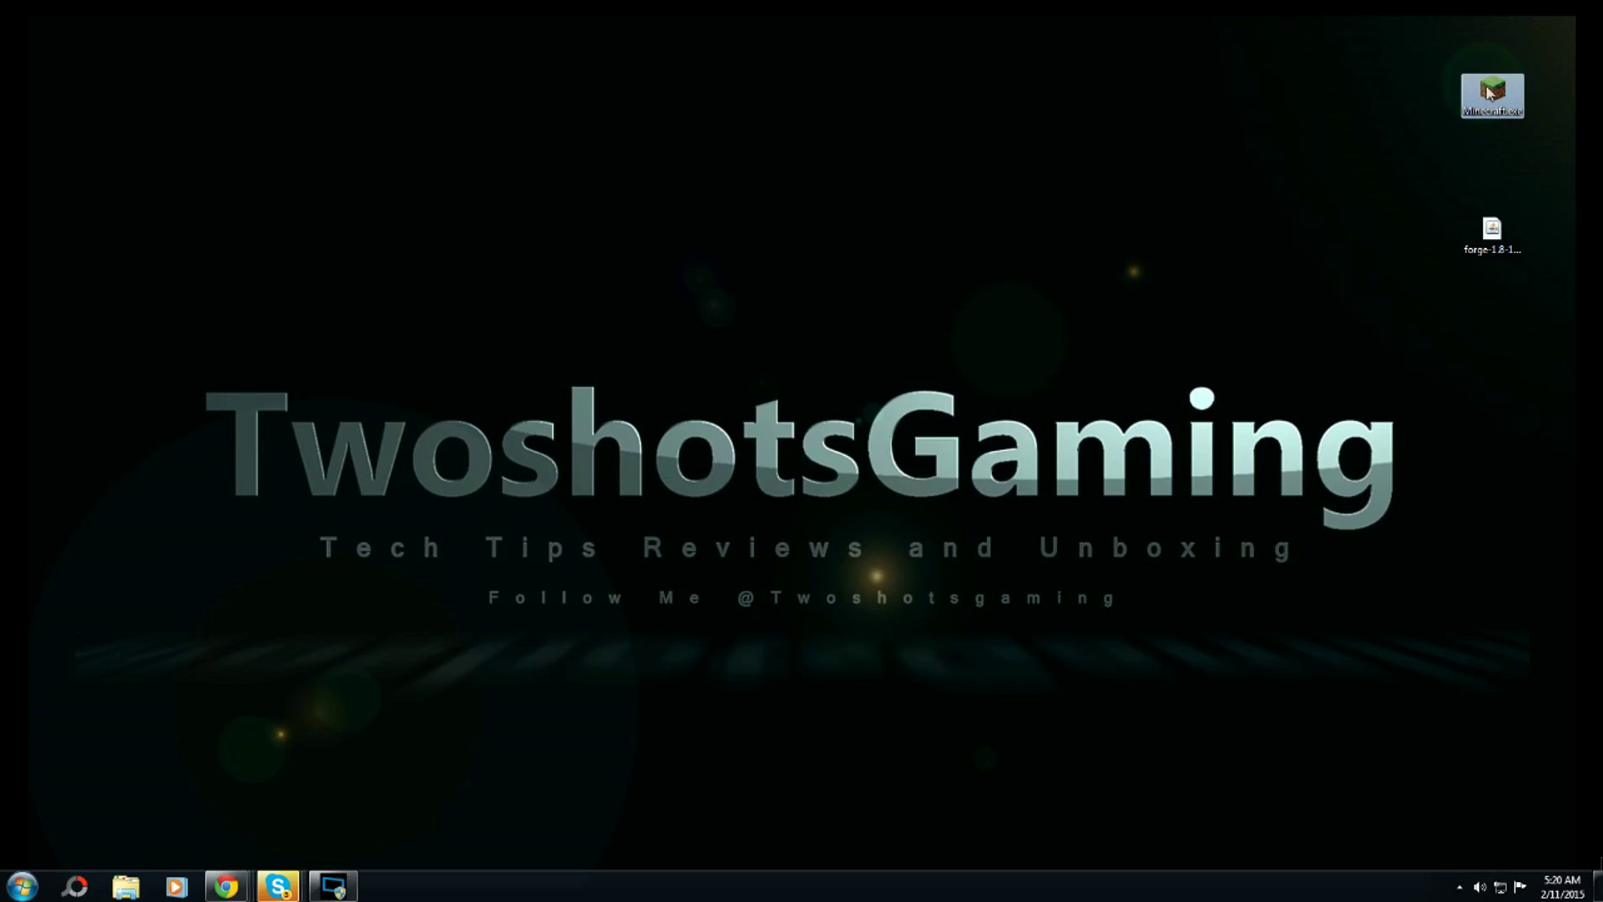
{"action": "left_click", "coordinate": [1294, 257]}
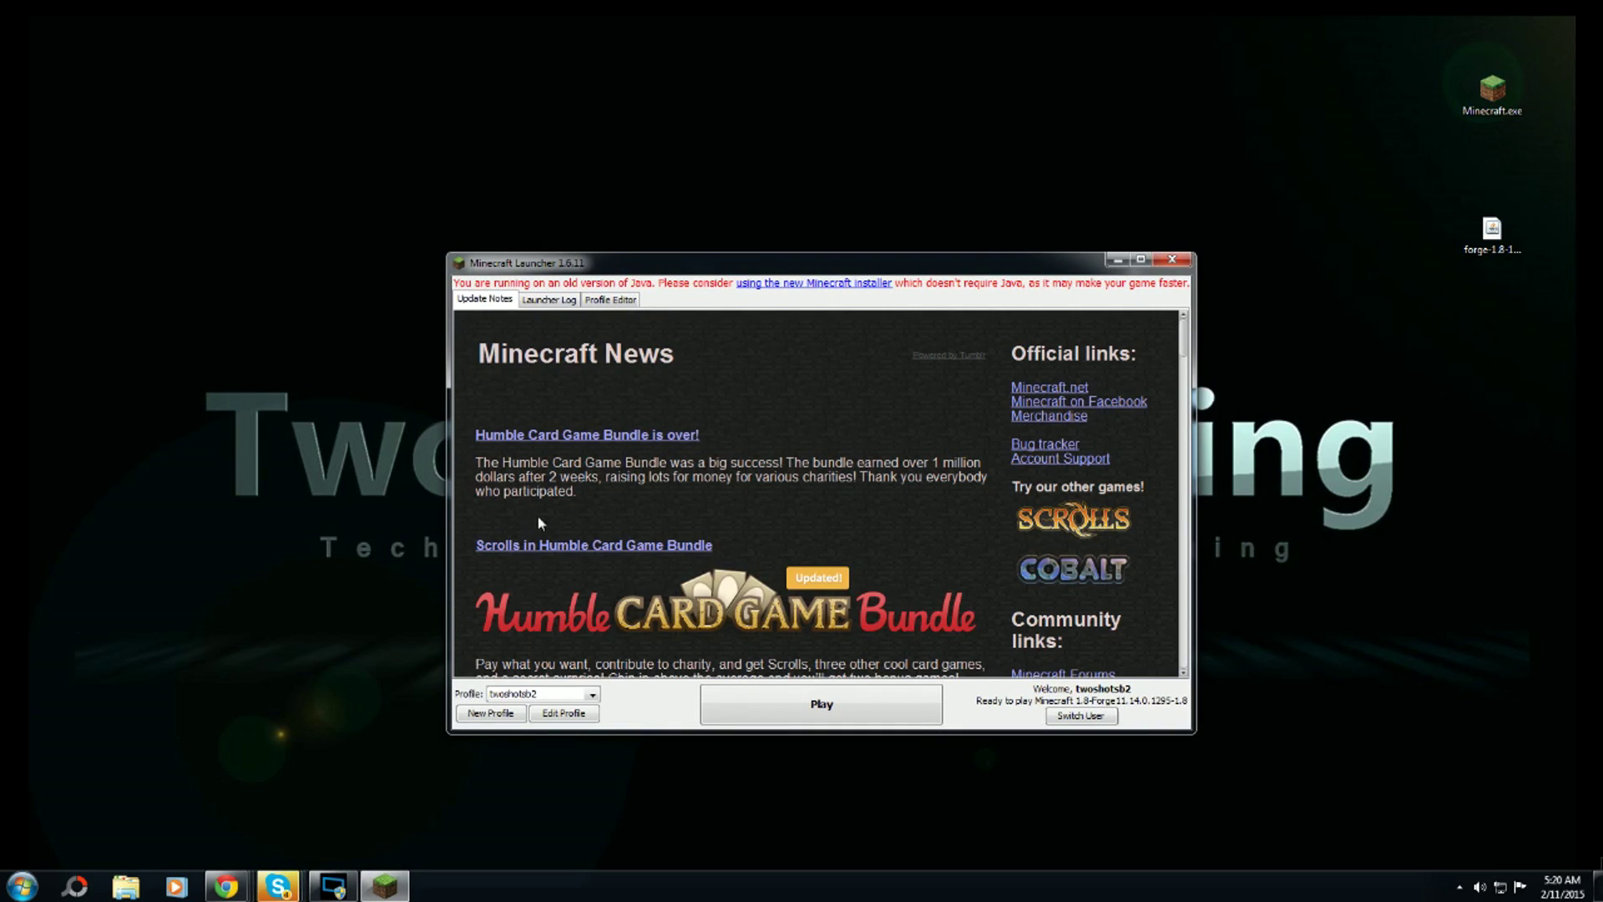
Step: Quit Skype, dismiss its sign-in window, and press Play to launch Minecraft with Forge
{"action": "right_click", "coordinate": [285, 890]}
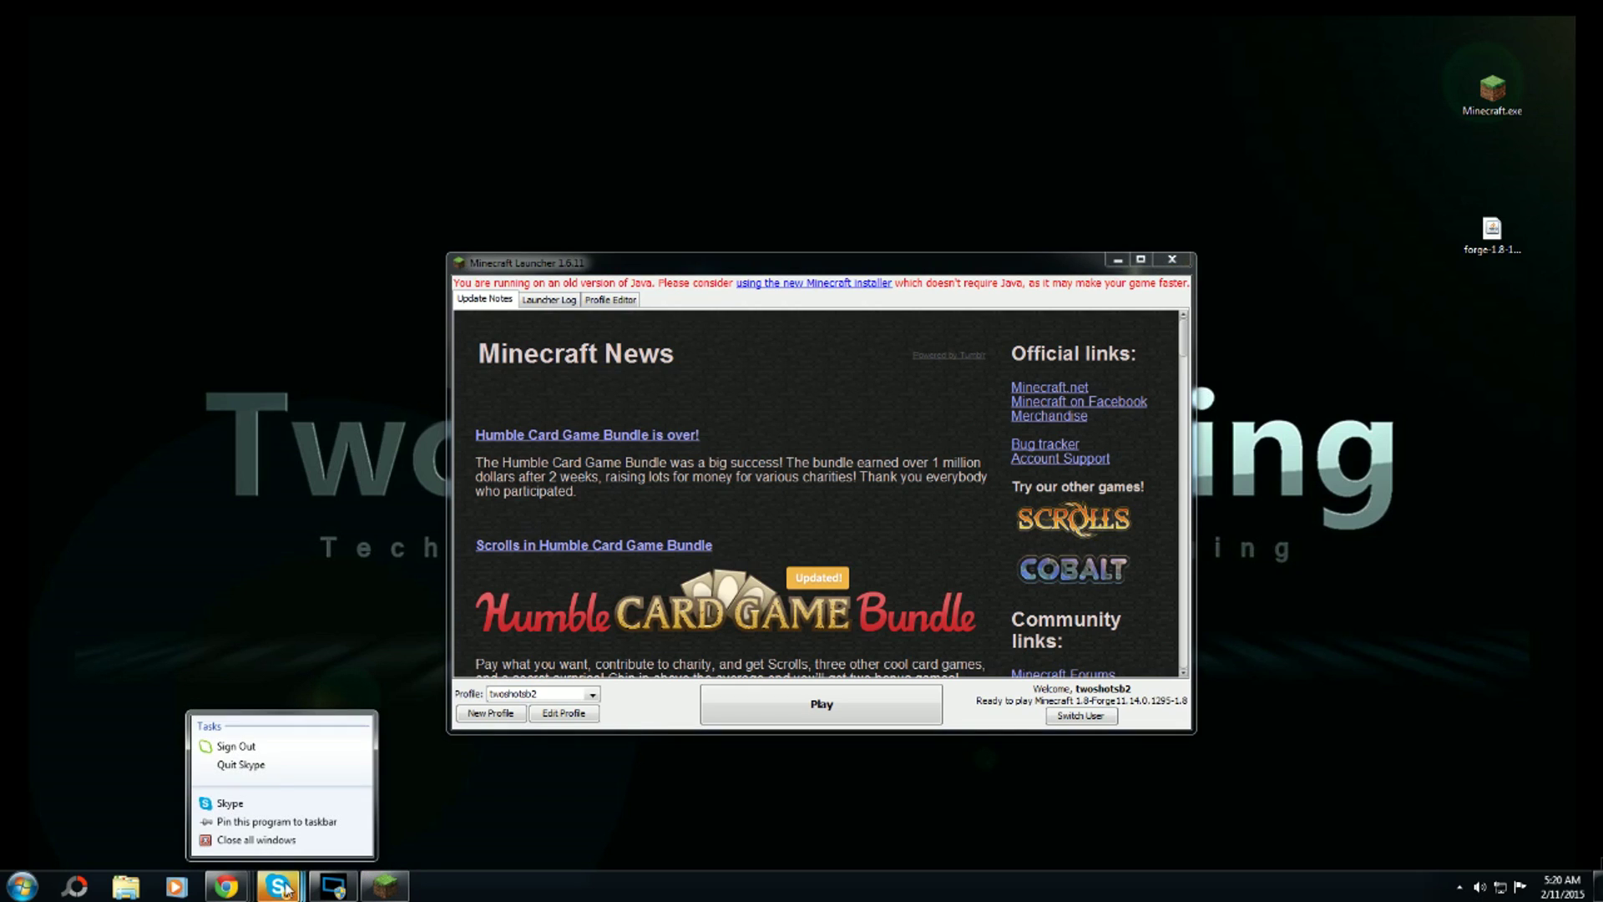
{"action": "left_click", "coordinate": [236, 764]}
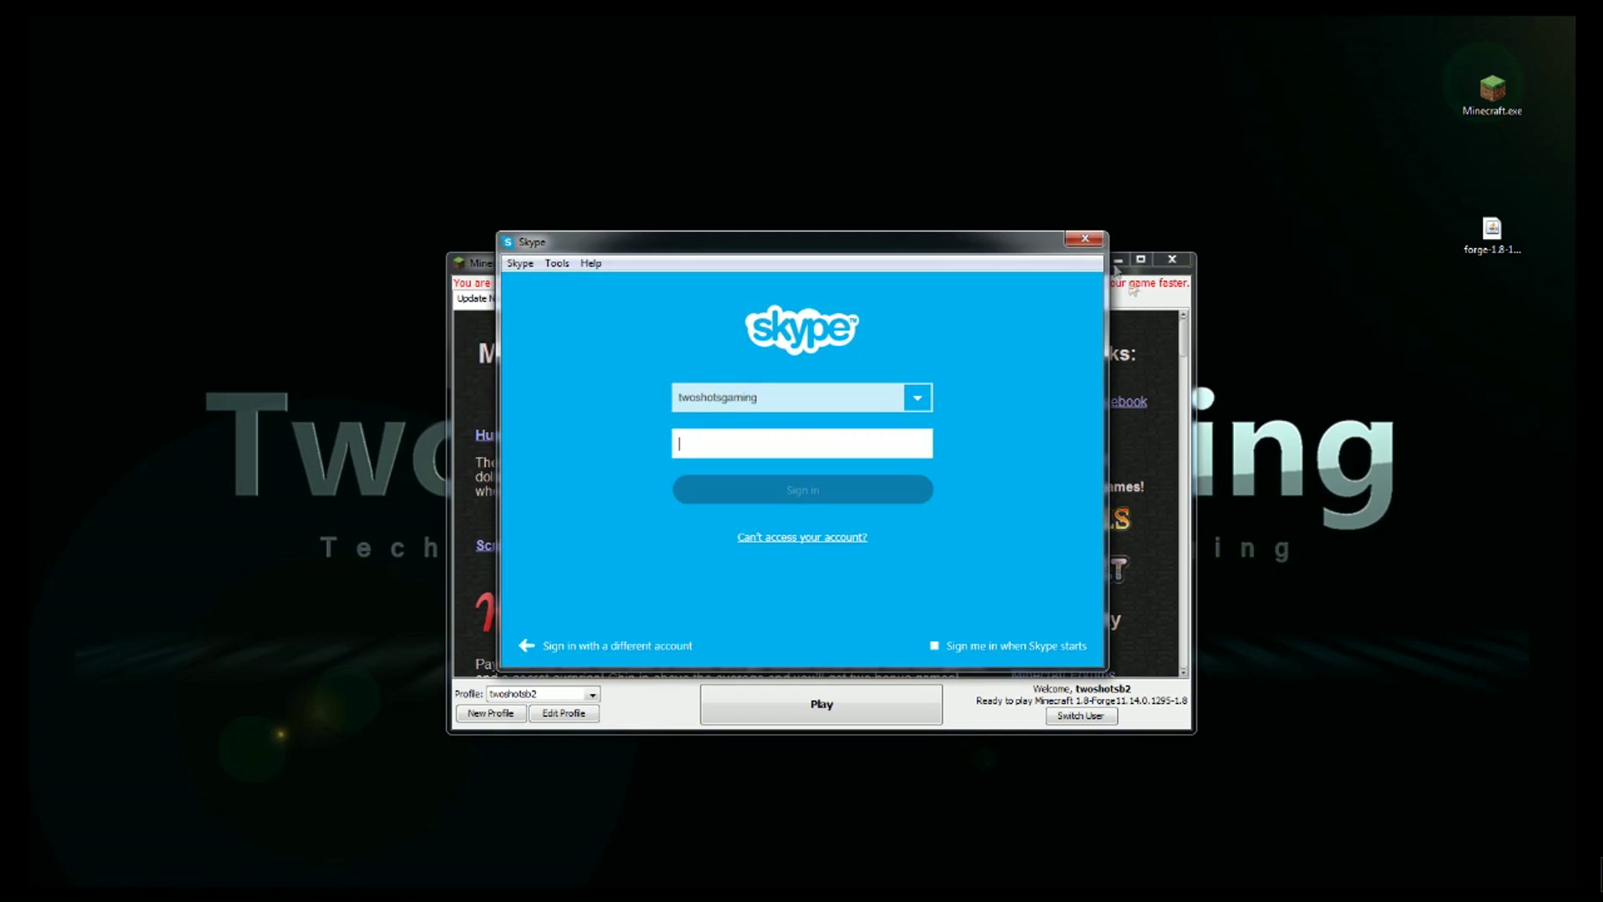
{"action": "left_click", "coordinate": [1099, 240]}
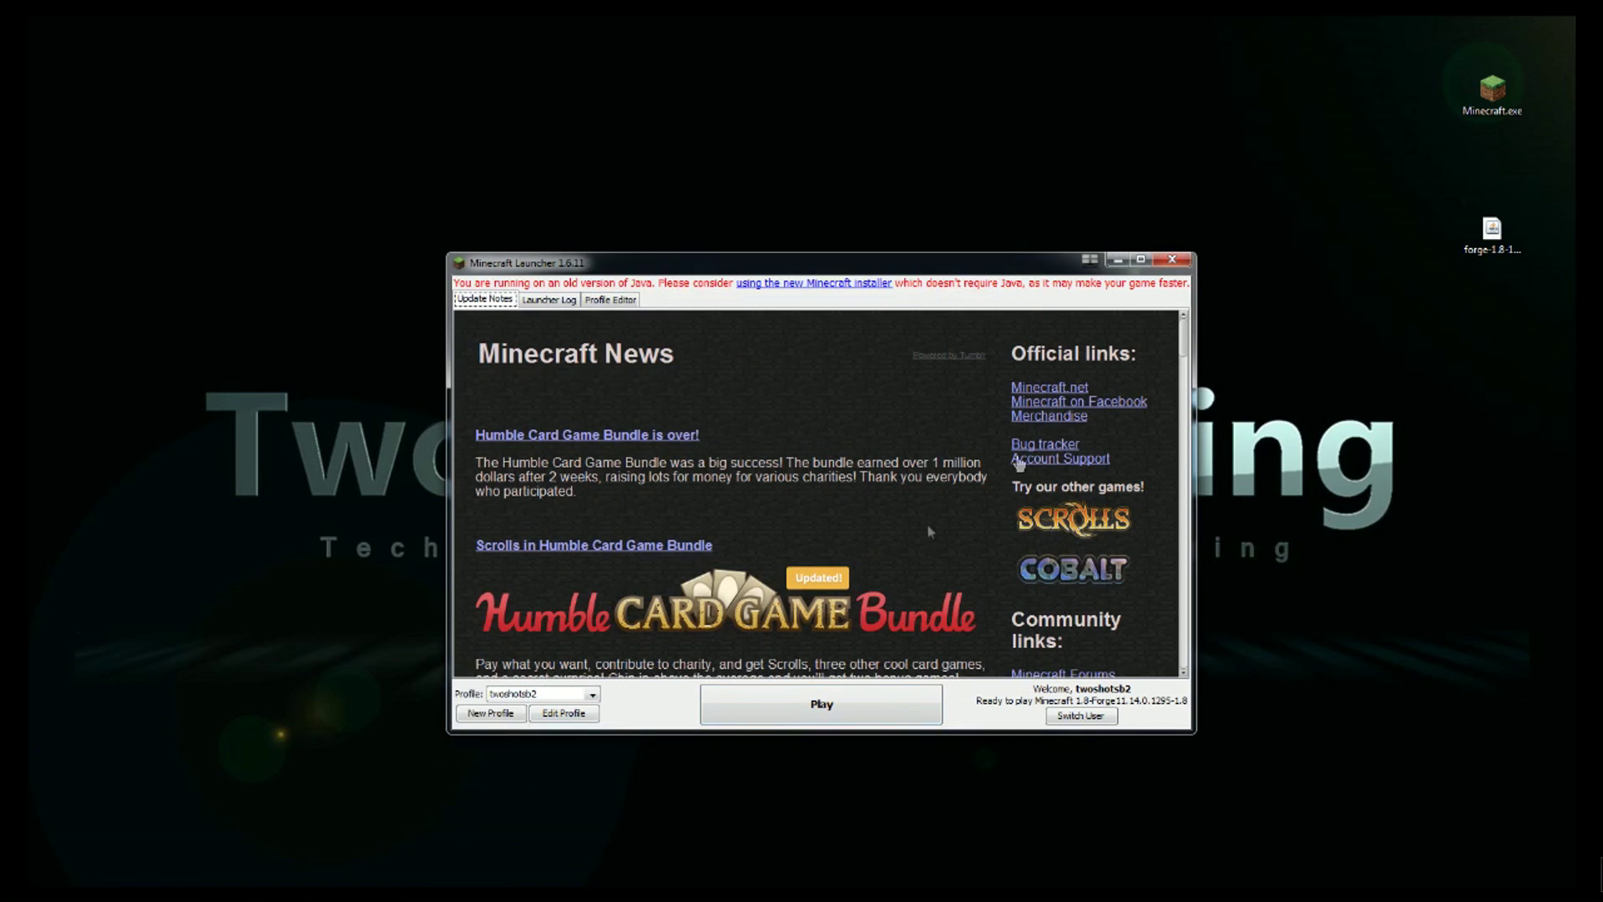
{"action": "left_click", "coordinate": [860, 720]}
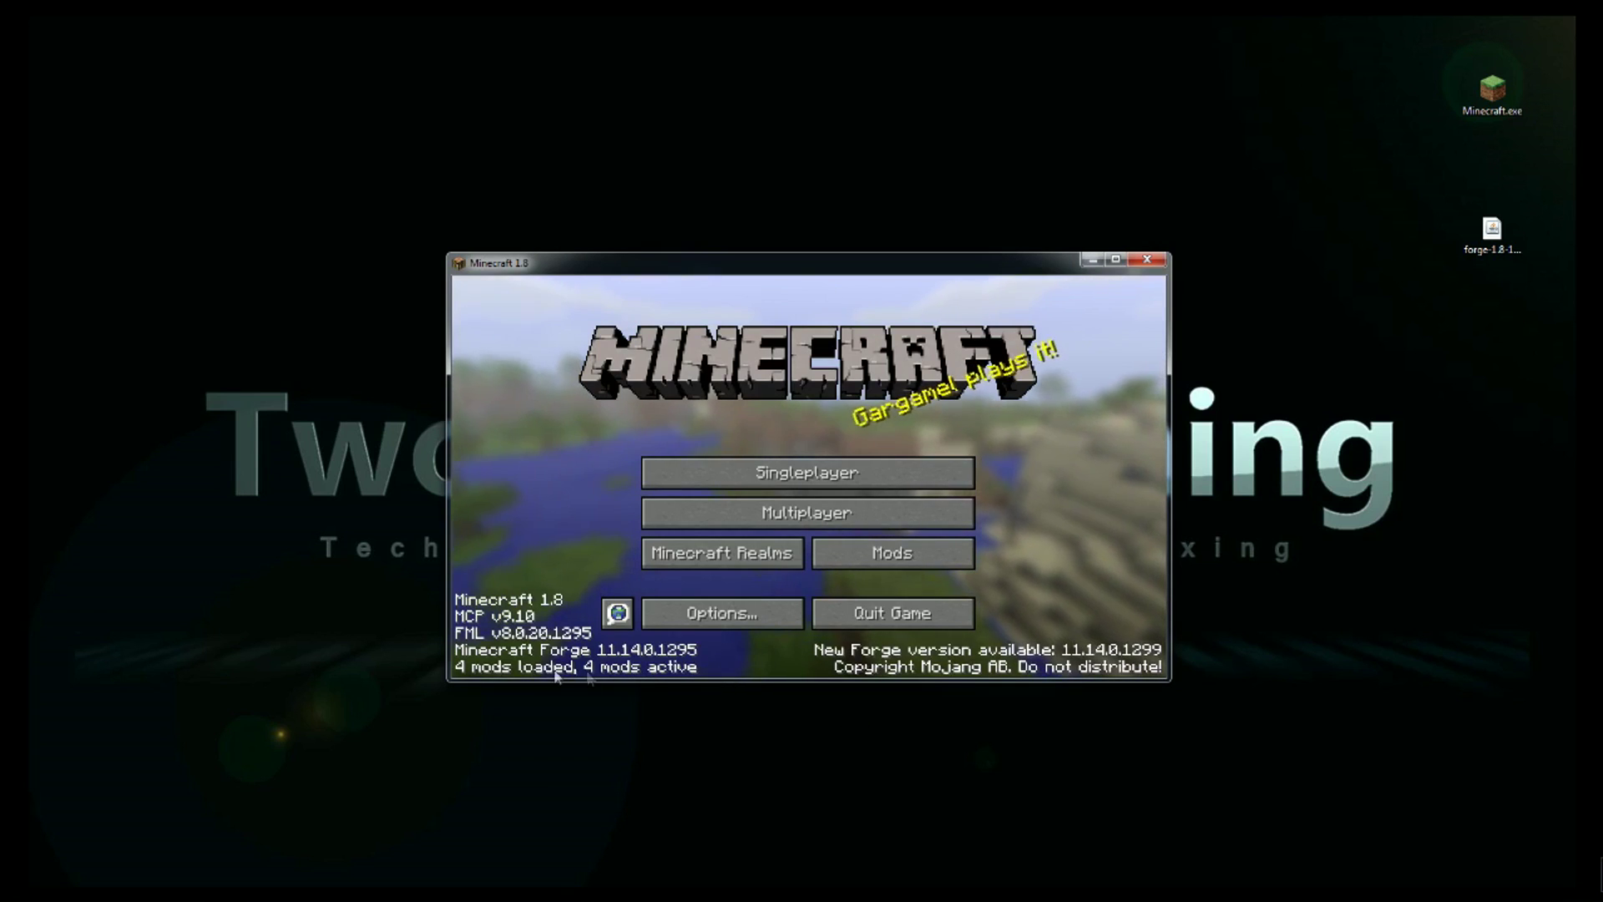
Step: Confirm TooManyItems appears in the mod list, then open Singleplayer in a maximized window
{"action": "left_click", "coordinate": [898, 555]}
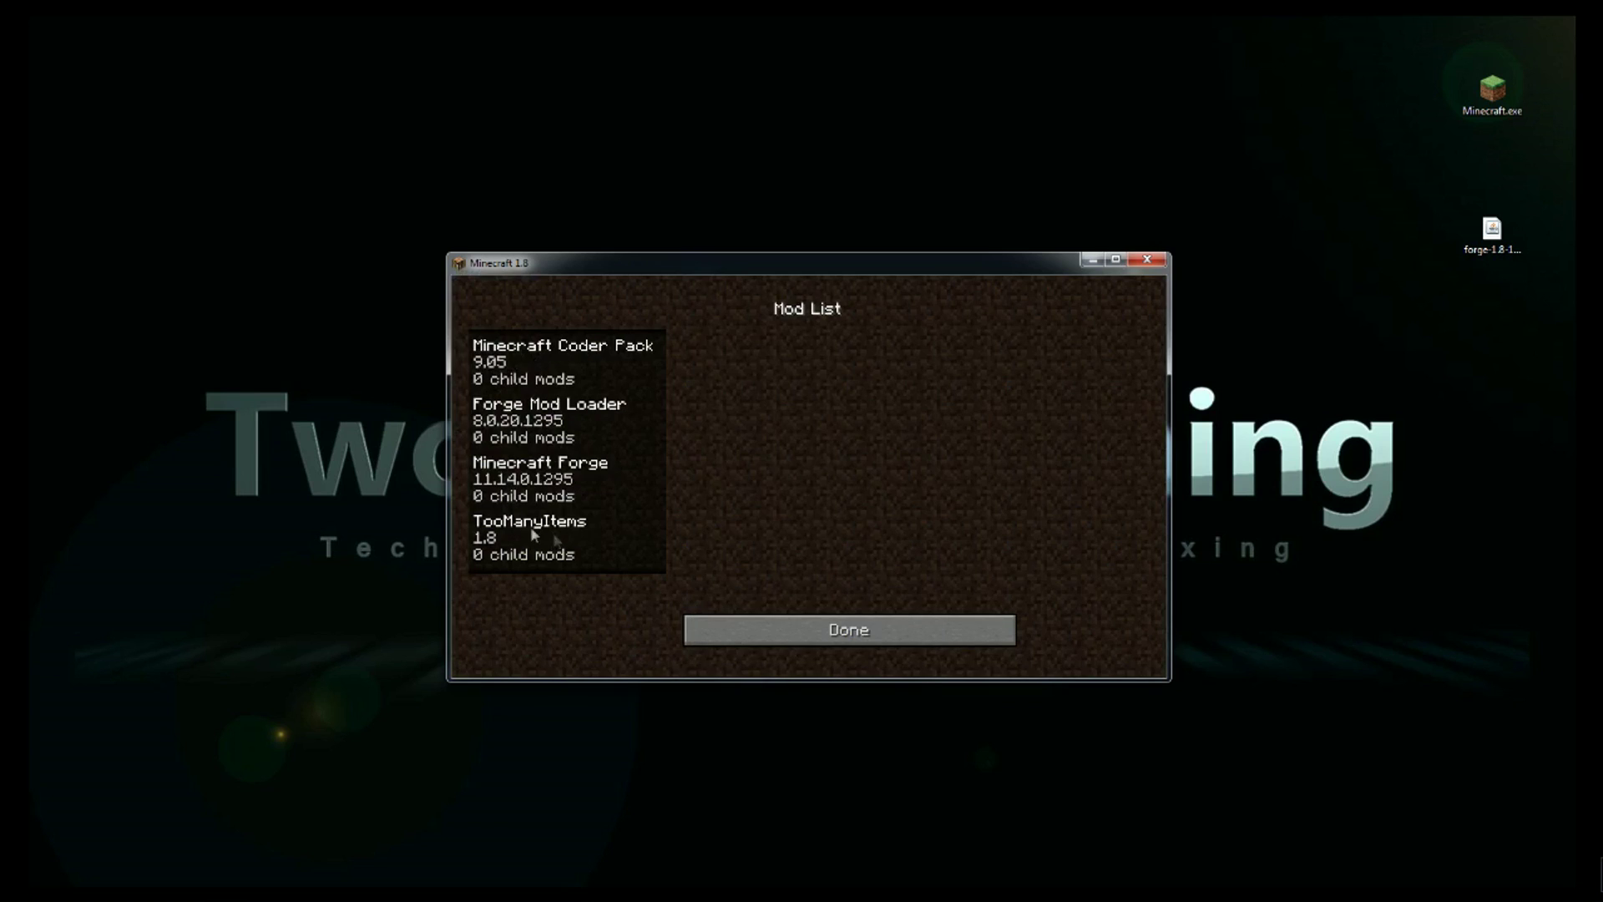
{"action": "left_click", "coordinate": [912, 643]}
{"action": "left_click", "coordinate": [870, 461]}
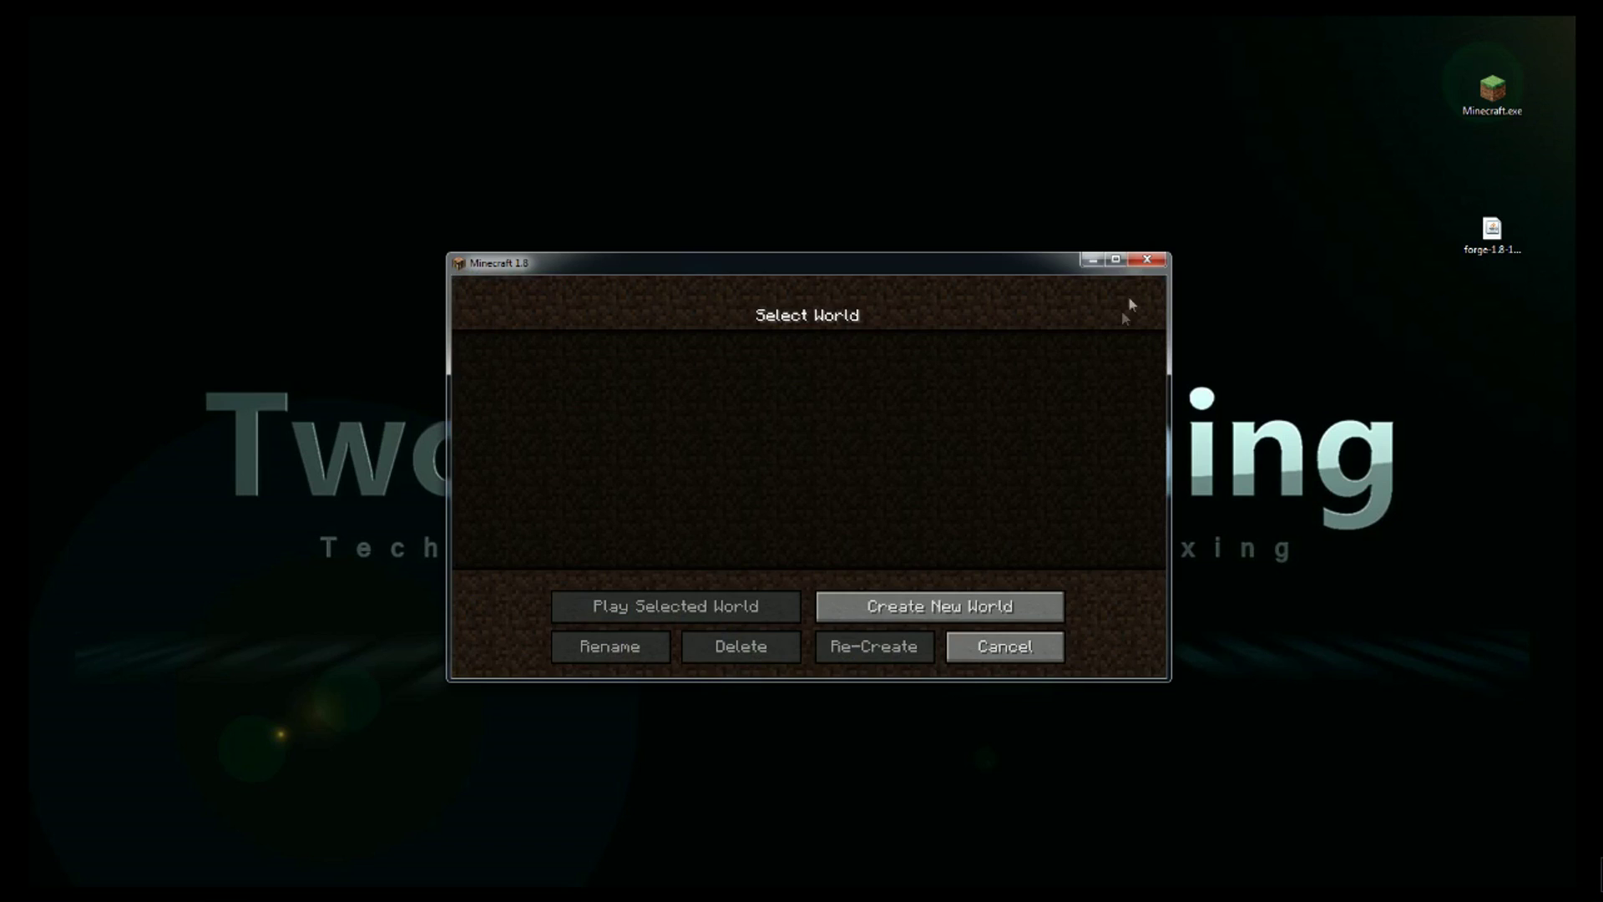
{"action": "left_click", "coordinate": [1115, 260]}
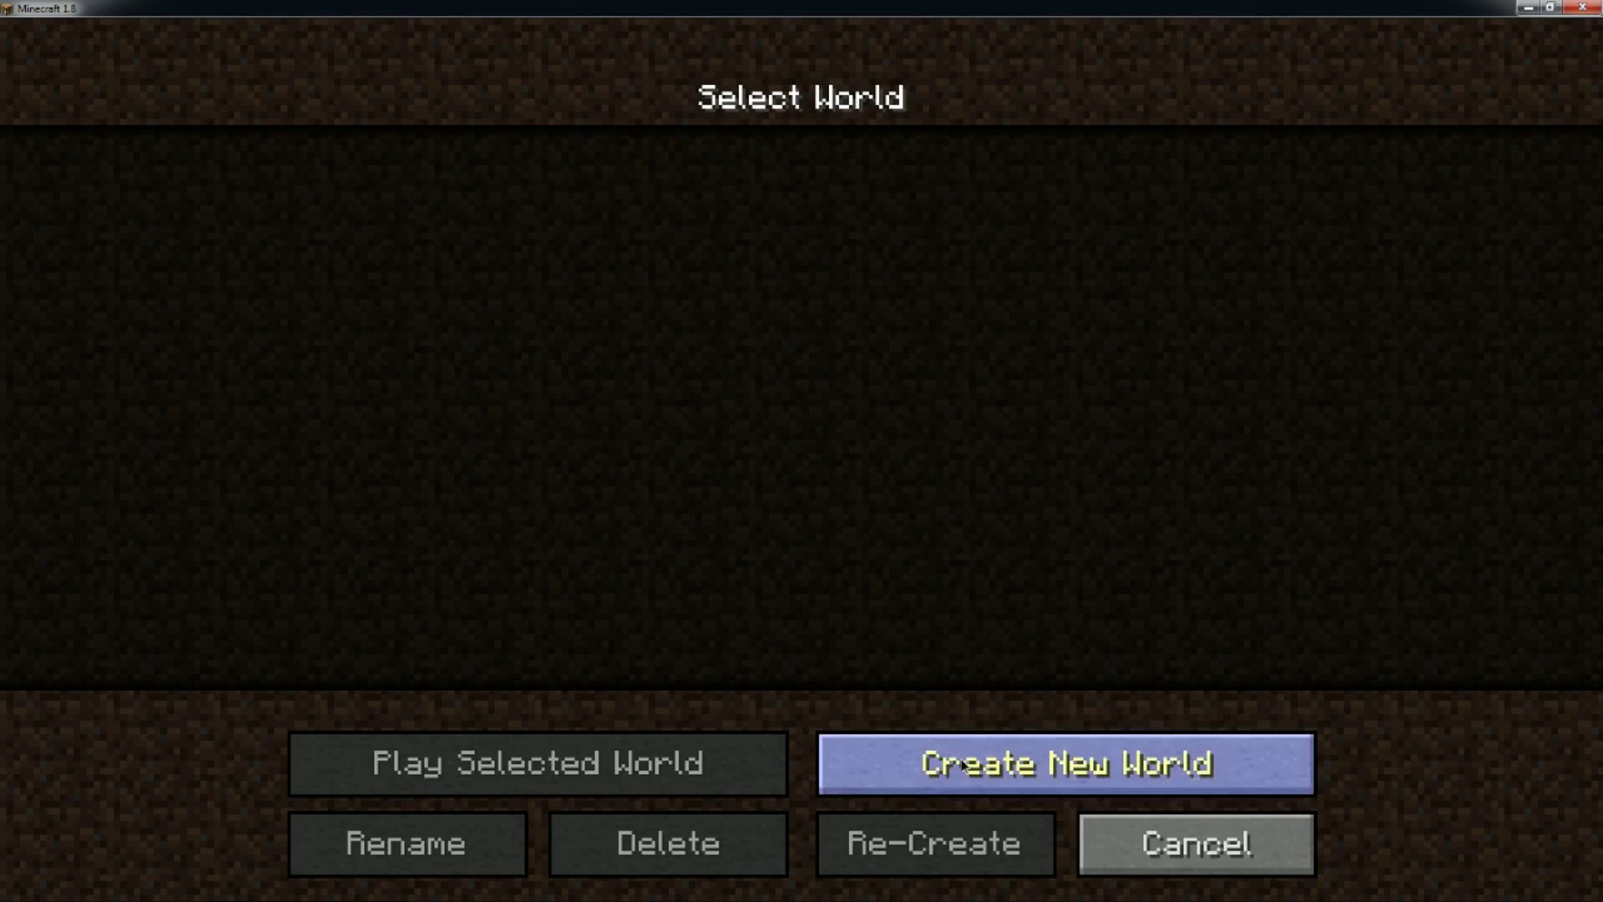
Step: Start a new world, cycling through the game modes and settling back on Survival
{"action": "left_click", "coordinate": [1077, 763]}
{"action": "left_click", "coordinate": [827, 438]}
{"action": "left_click", "coordinate": [845, 442]}
{"action": "left_click", "coordinate": [844, 434]}
{"action": "left_click", "coordinate": [825, 438]}
{"action": "left_click", "coordinate": [749, 440]}
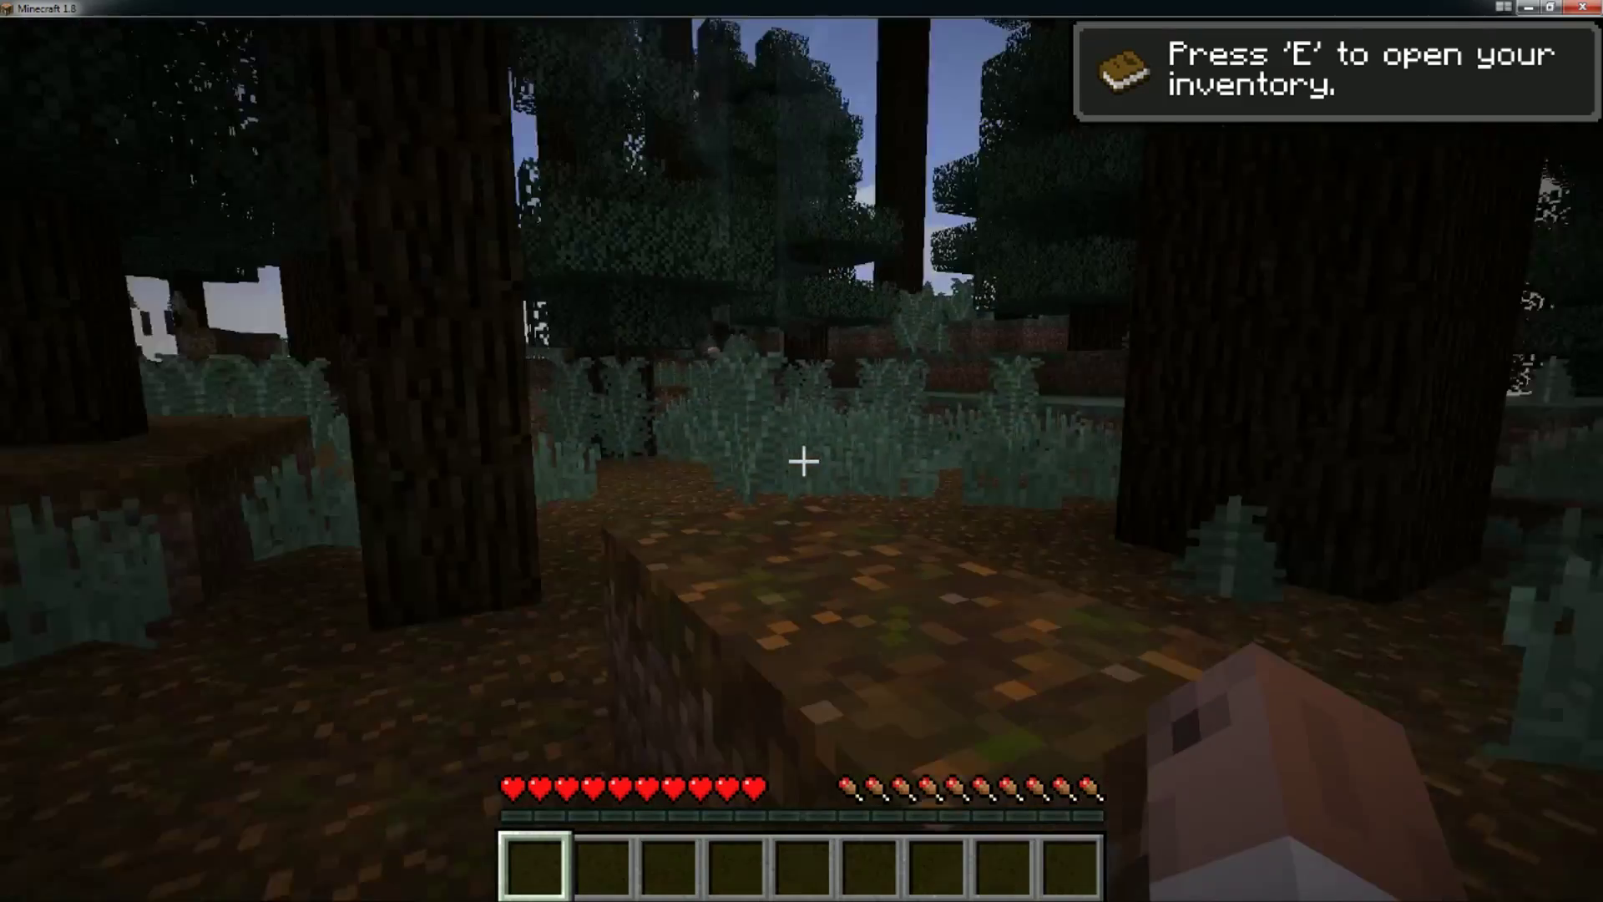
Step: Spawn full stacks of birch wood, snow, pink and other blocks from the TooManyItems list
{"action": "key", "text": "e"}
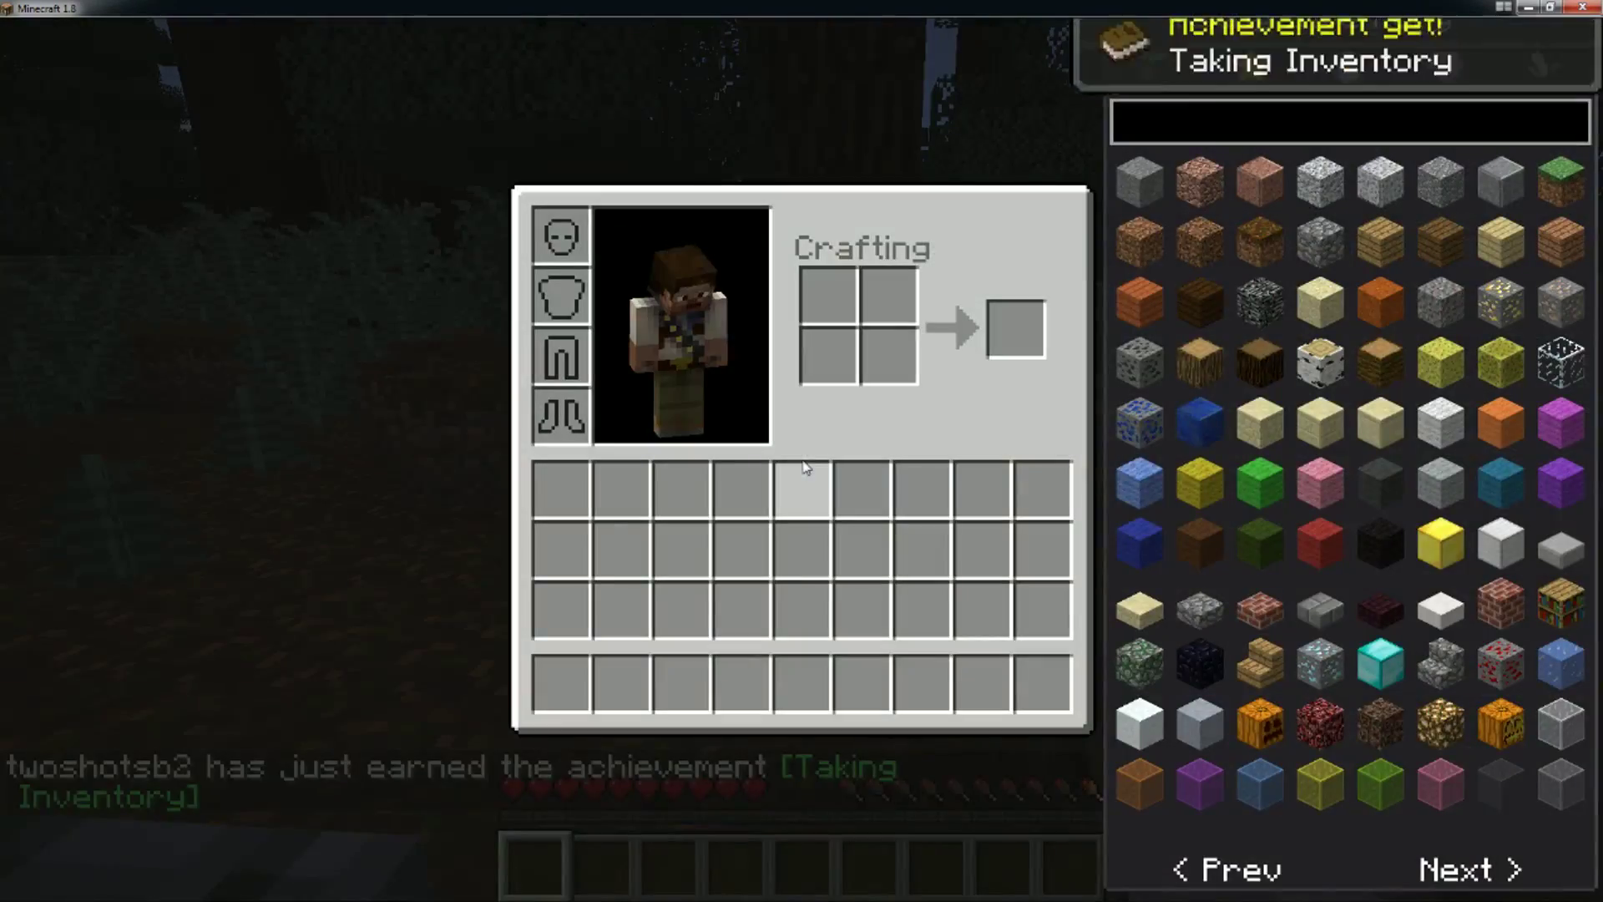
{"action": "left_click", "coordinate": [1320, 364]}
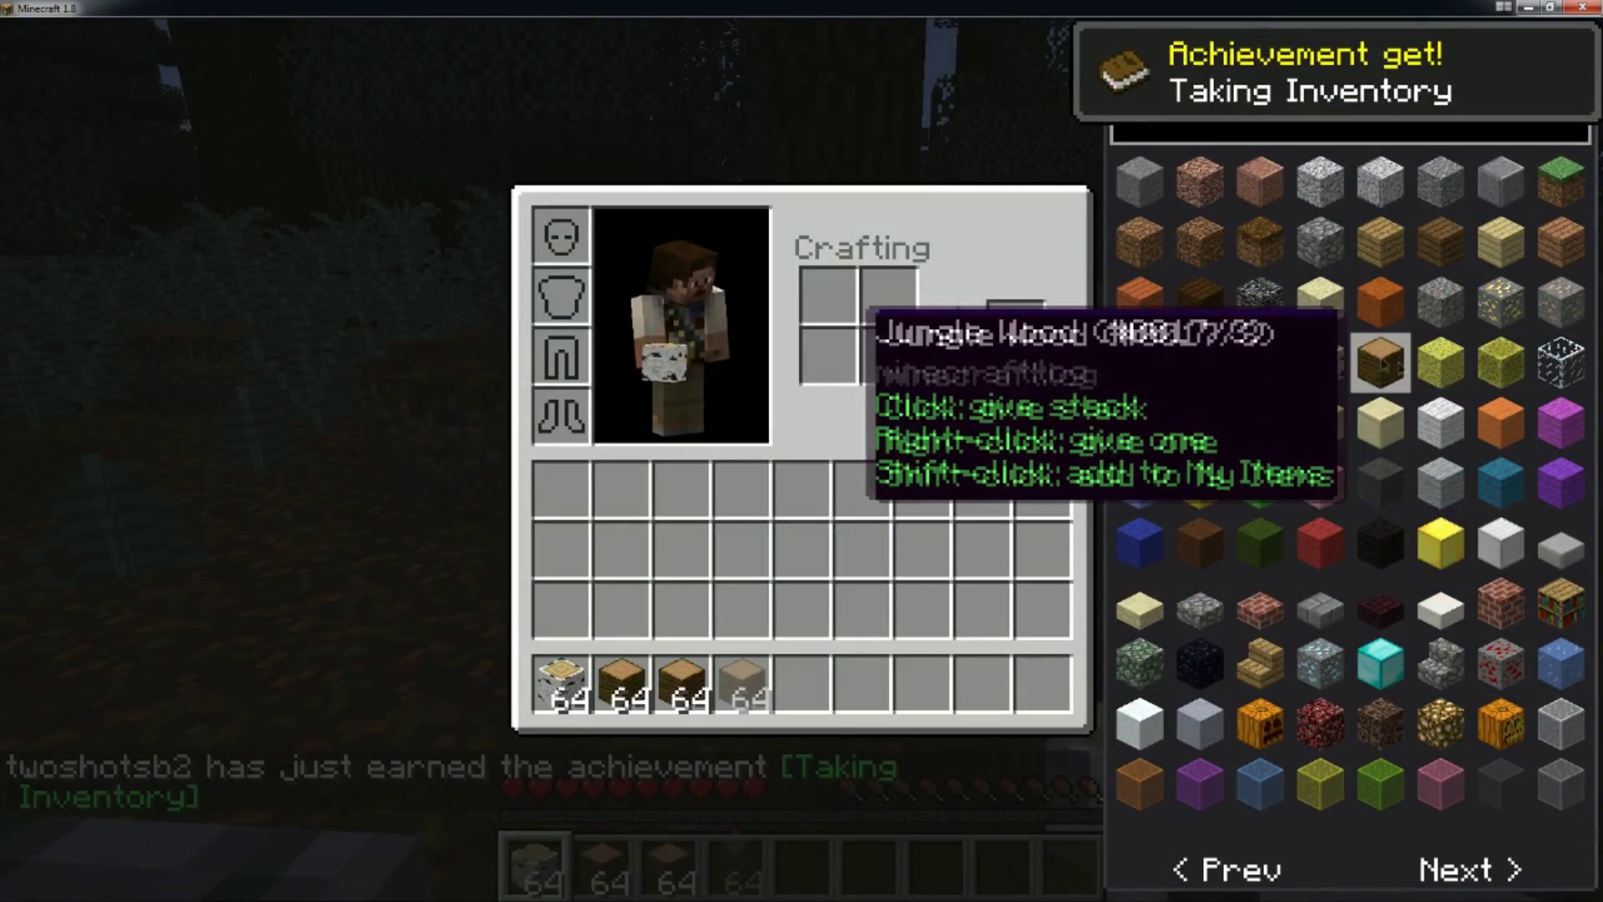
{"action": "left_click", "coordinate": [1380, 300]}
{"action": "left_click", "coordinate": [1440, 363]}
{"action": "left_click", "coordinate": [1320, 421]}
{"action": "left_click", "coordinate": [1260, 422]}
{"action": "left_click", "coordinate": [1320, 483]}
{"action": "left_click", "coordinate": [1260, 663]}
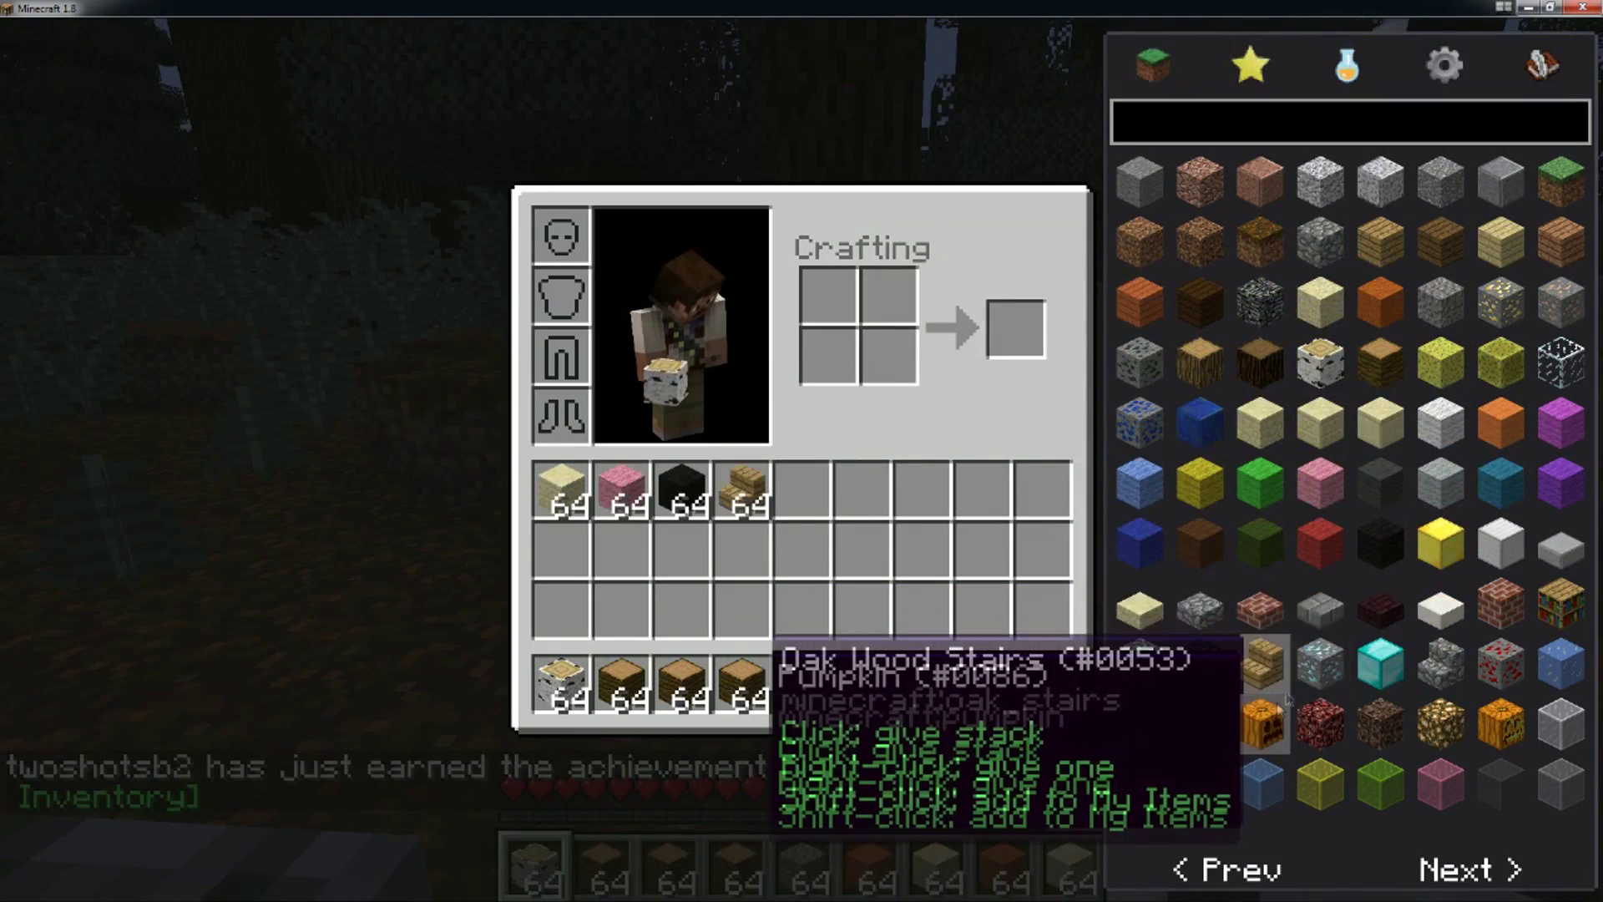
{"action": "left_click", "coordinate": [1260, 723]}
{"action": "left_click", "coordinate": [1380, 664]}
{"action": "left_click", "coordinate": [1441, 610]}
{"action": "left_click", "coordinate": [1320, 483]}
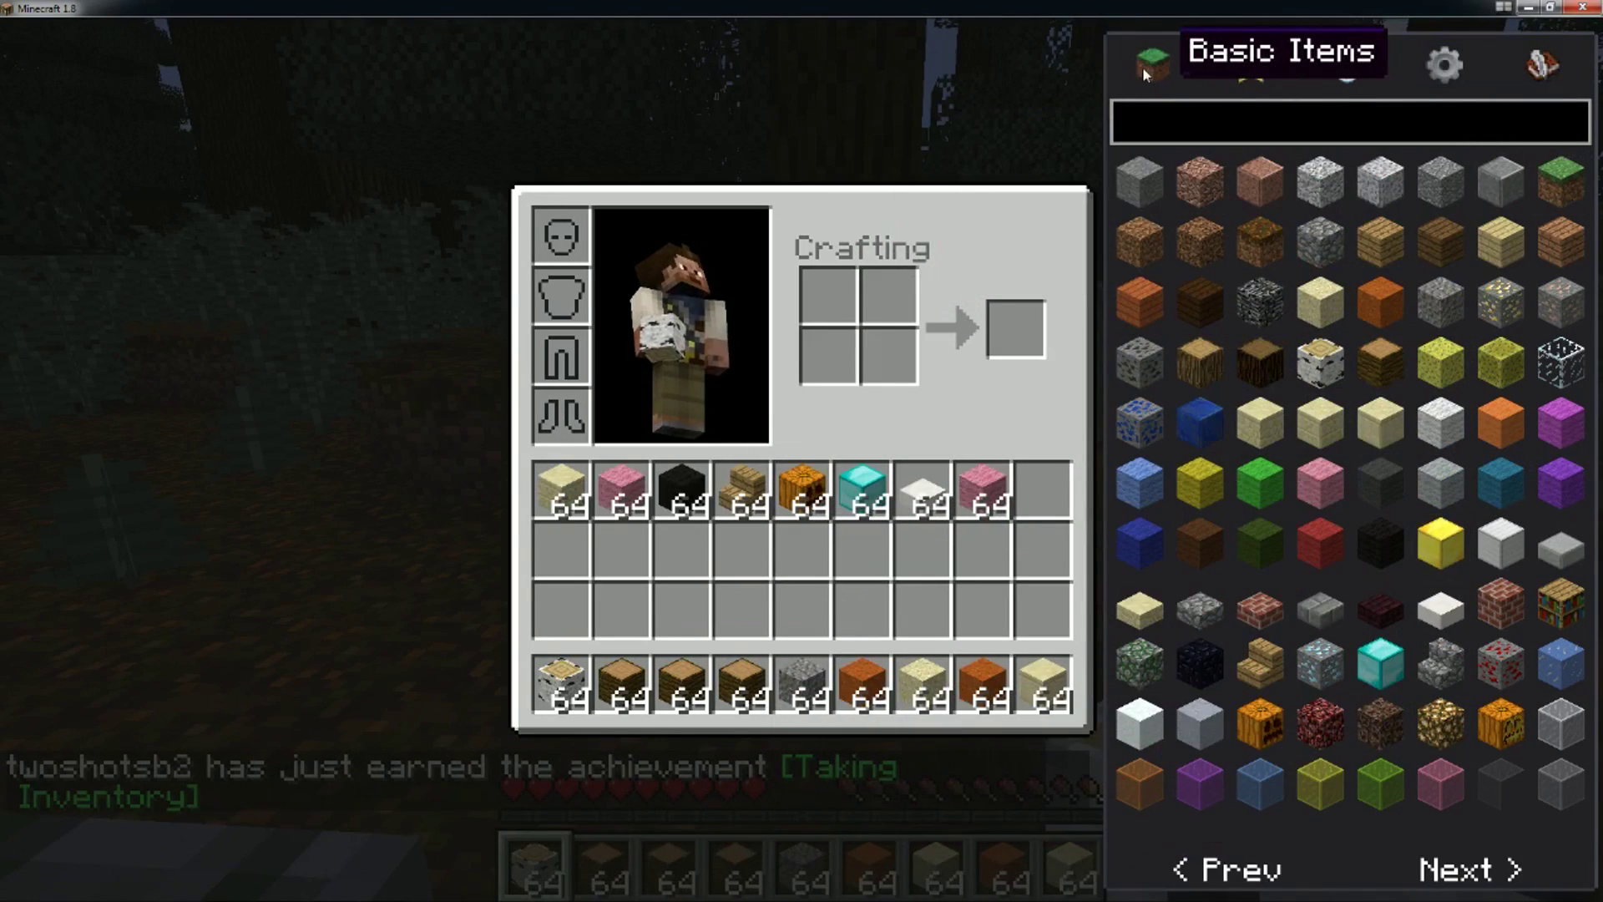
Step: View the TooManyItems controls panel, then spawn a stack of red sand
{"action": "left_click", "coordinate": [1344, 67]}
{"action": "left_click", "coordinate": [1435, 81]}
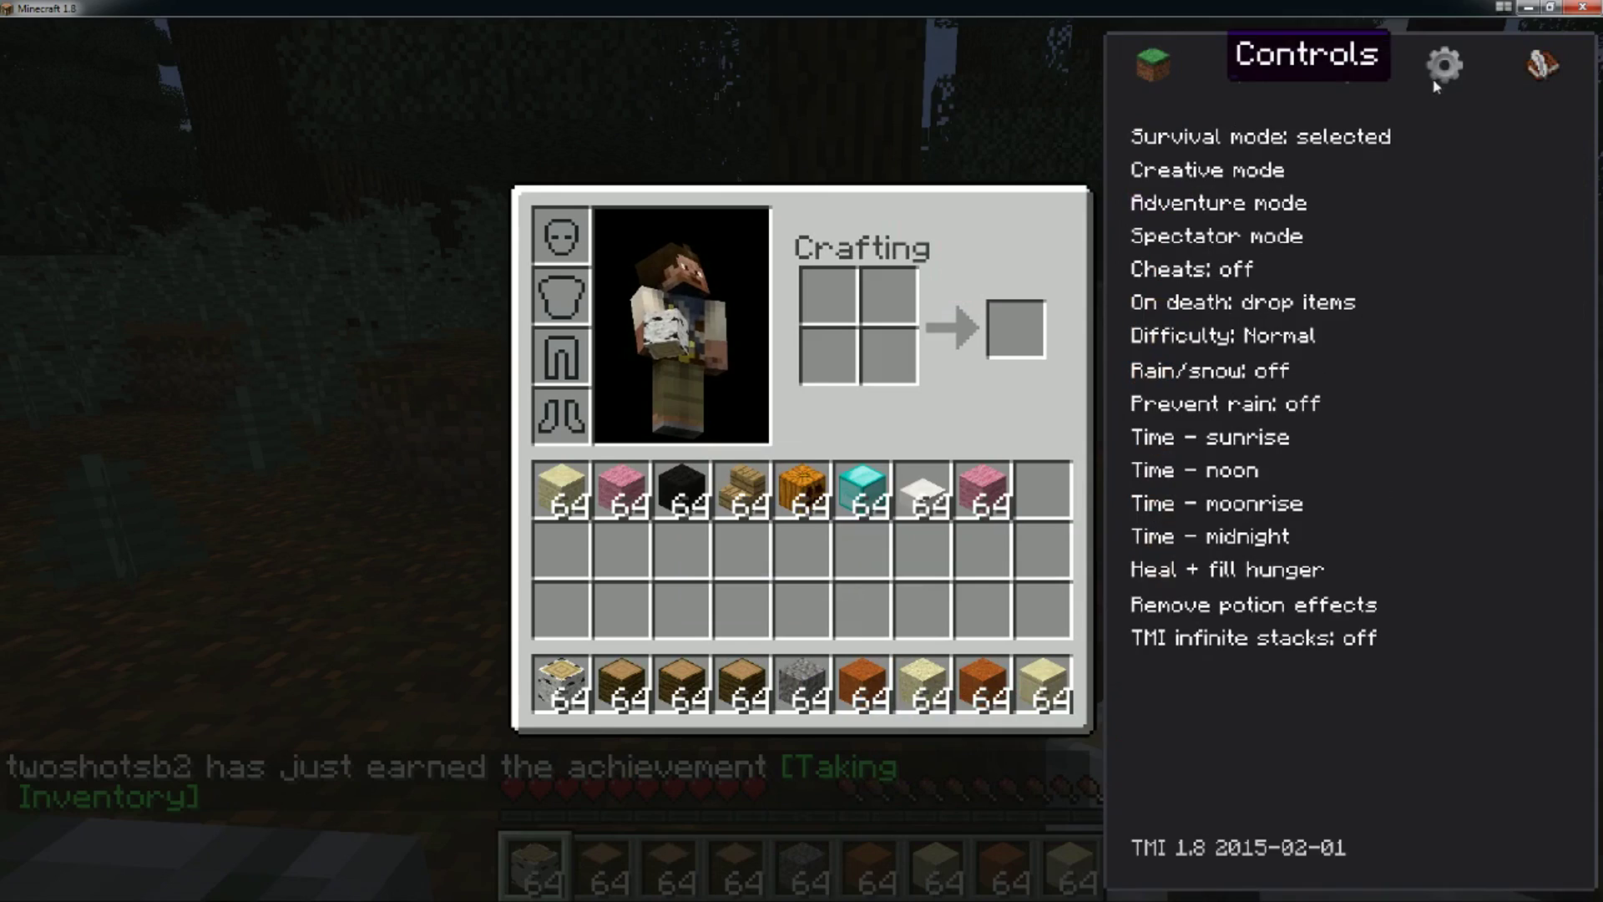
{"action": "left_click", "coordinate": [1180, 62]}
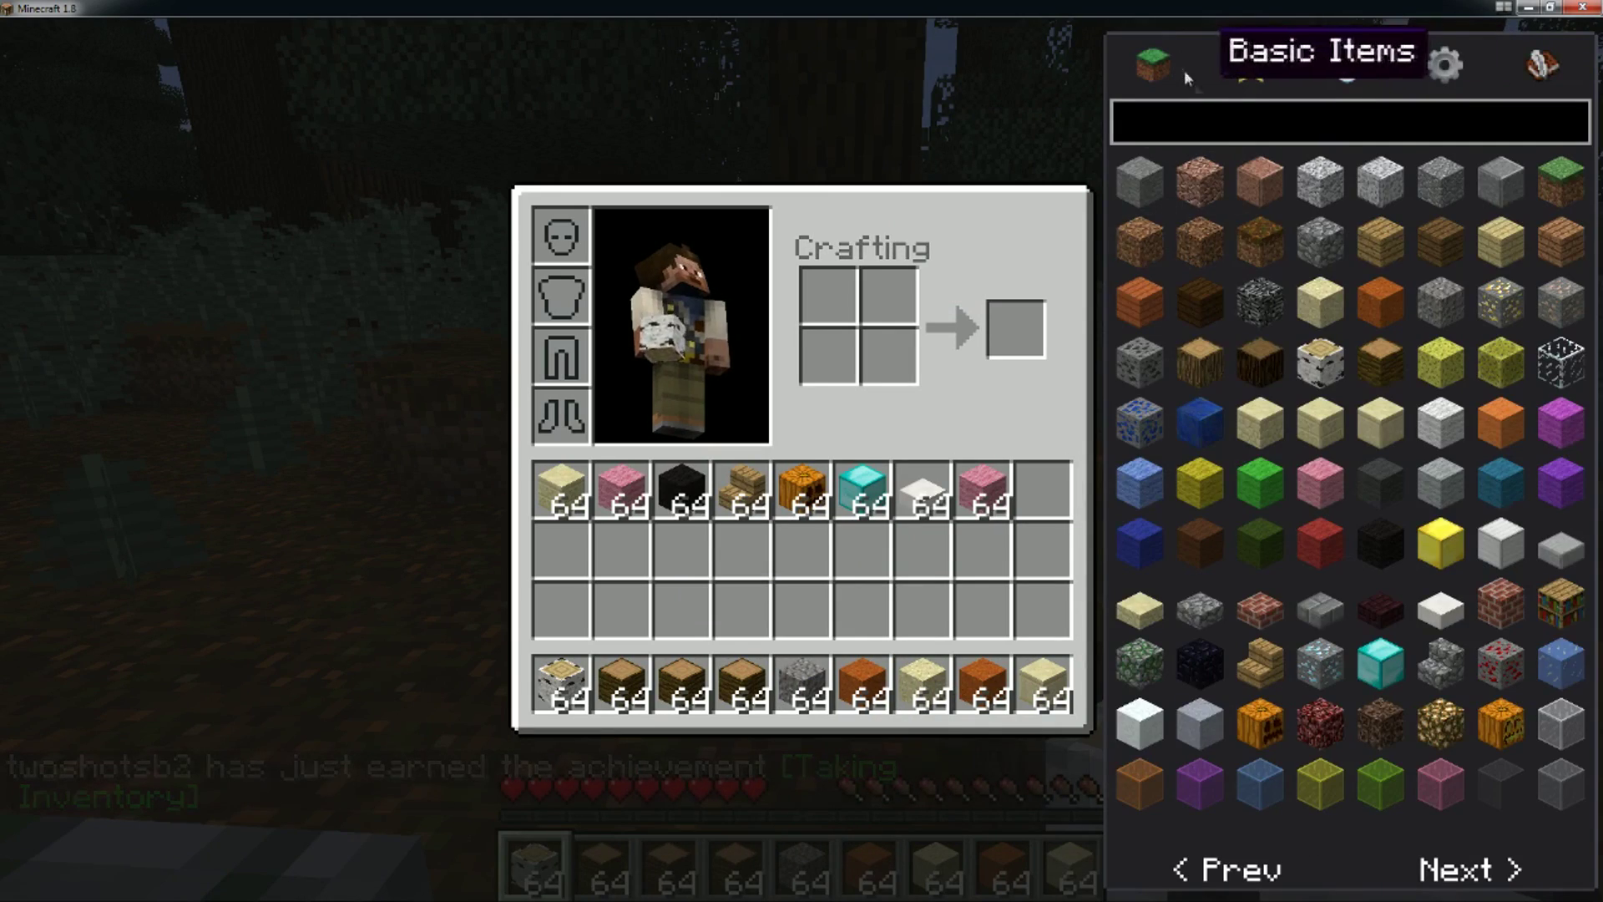
{"action": "left_click", "coordinate": [1380, 300]}
Step: Page three times through the item list and spawn glass bottles and three potions
{"action": "left_click", "coordinate": [1467, 871]}
{"action": "left_click", "coordinate": [1467, 870]}
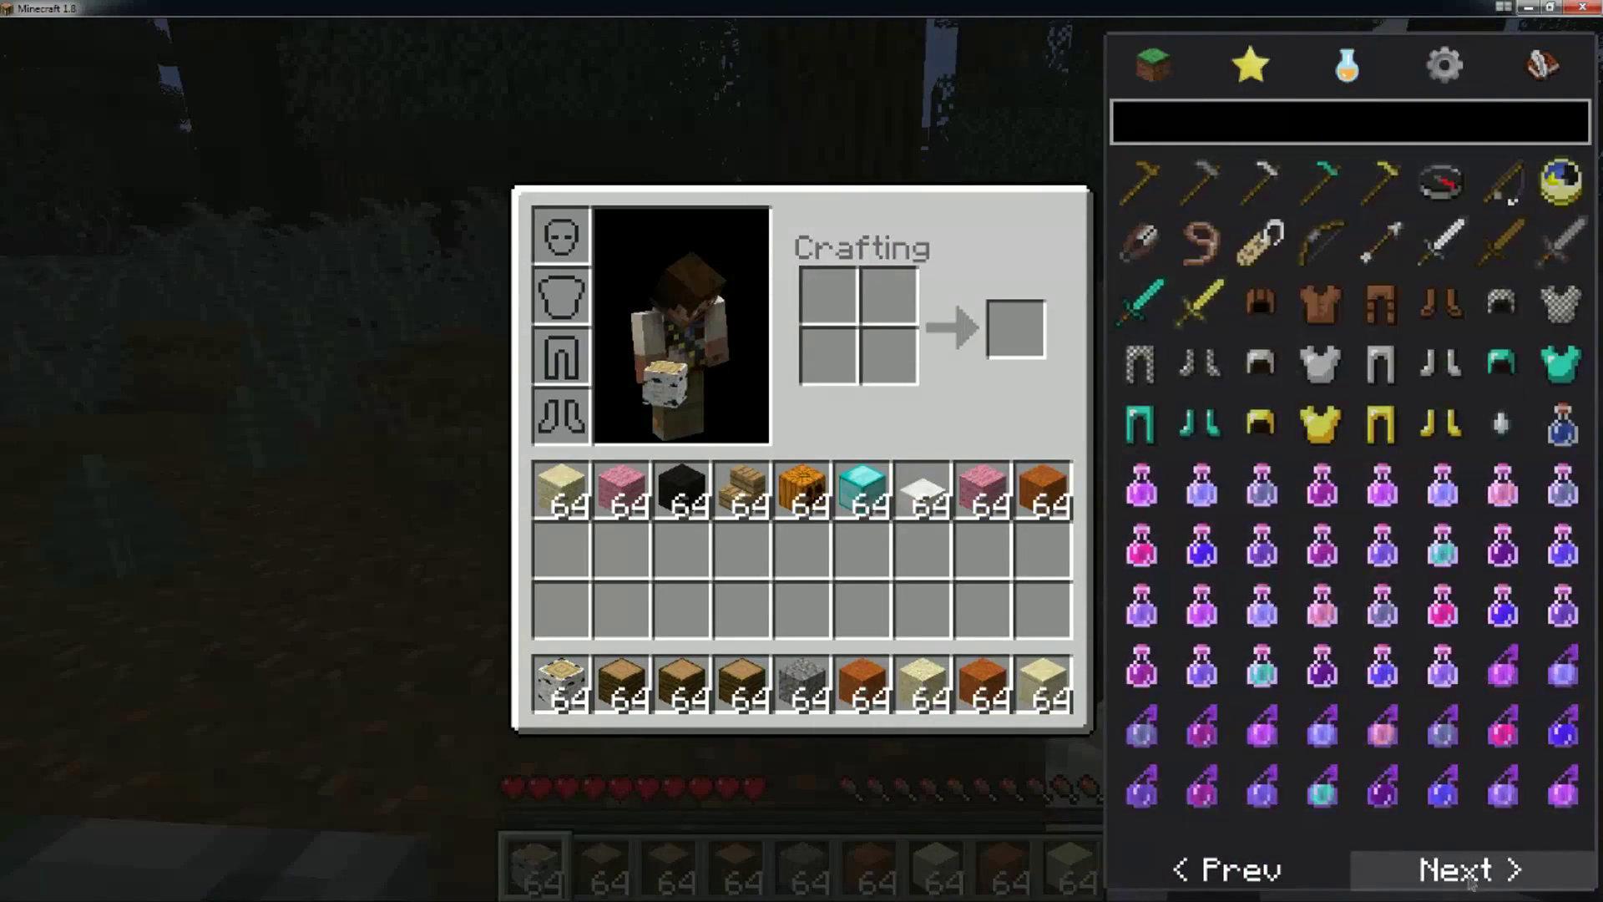
{"action": "left_click", "coordinate": [1467, 870]}
{"action": "left_click", "coordinate": [1382, 250]}
{"action": "left_click", "coordinate": [1263, 242]}
{"action": "left_click", "coordinate": [1322, 242]}
{"action": "left_click", "coordinate": [1382, 182]}
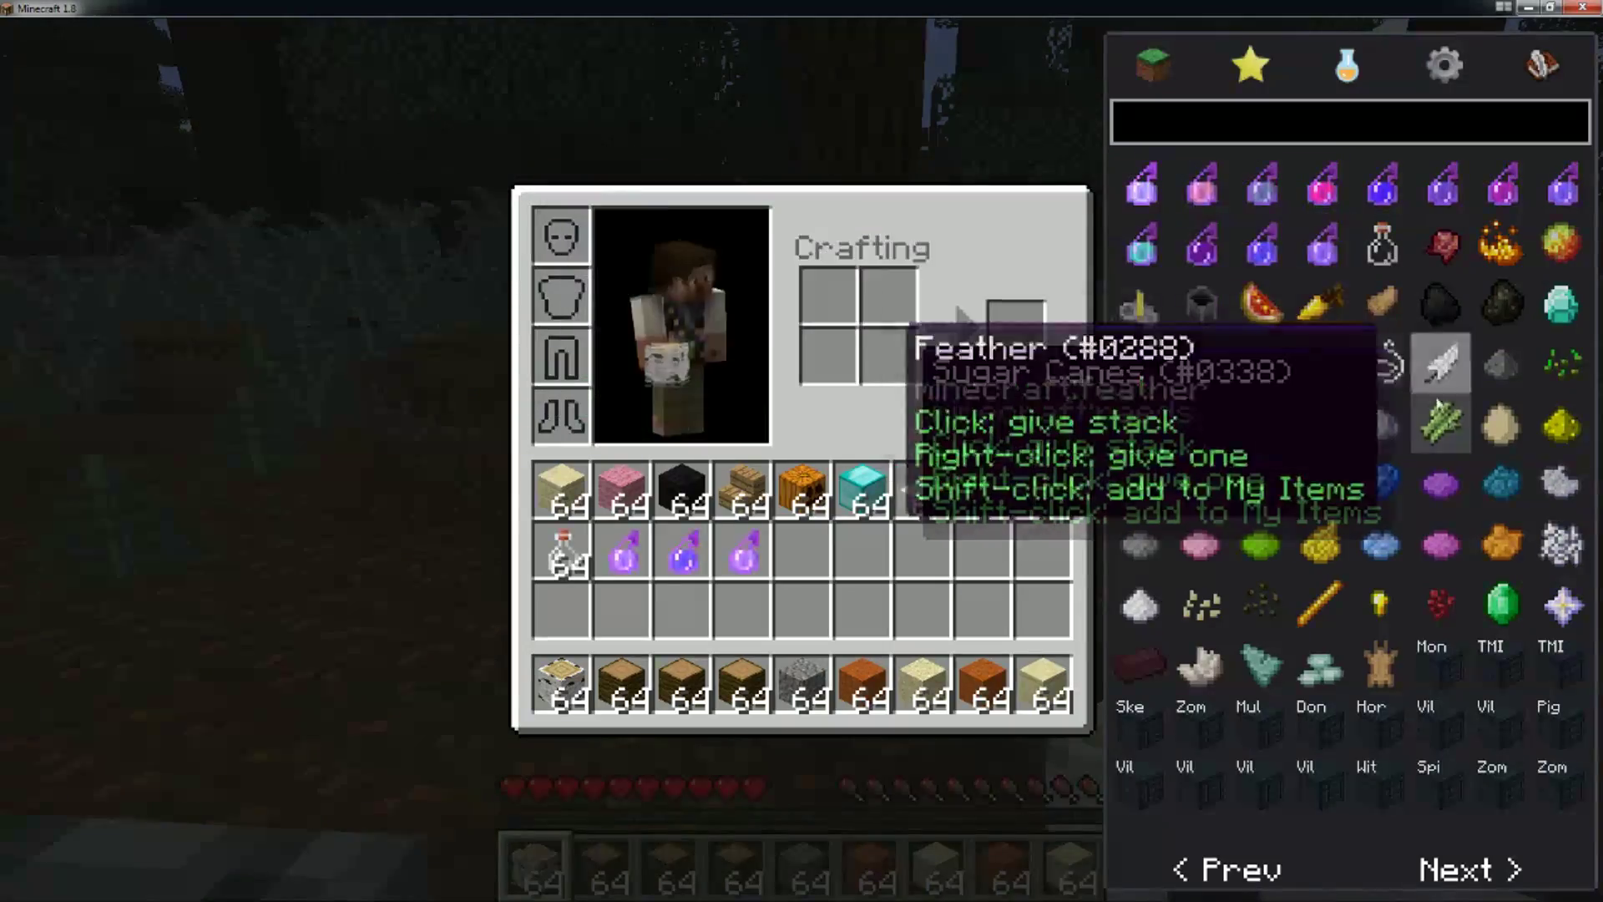
Step: Close the inventory and place birch logs from the first hotbar slot in a row along the forest floor
{"action": "key", "text": "e"}
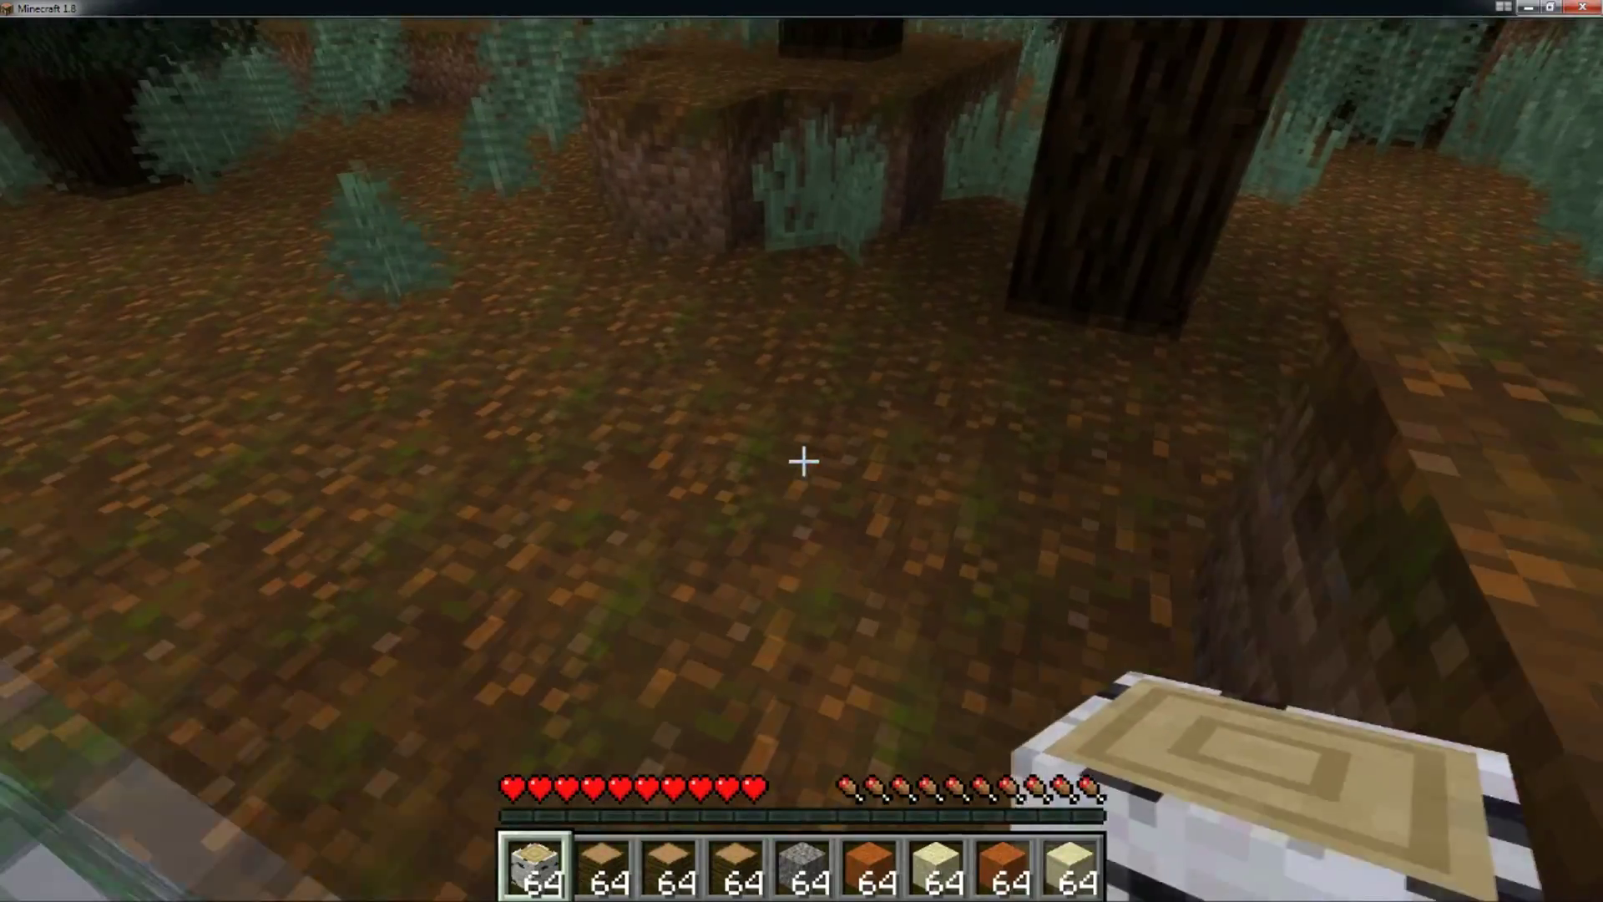
{"action": "right_click", "coordinate": [803, 461]}
{"action": "right_click", "coordinate": [803, 461]}
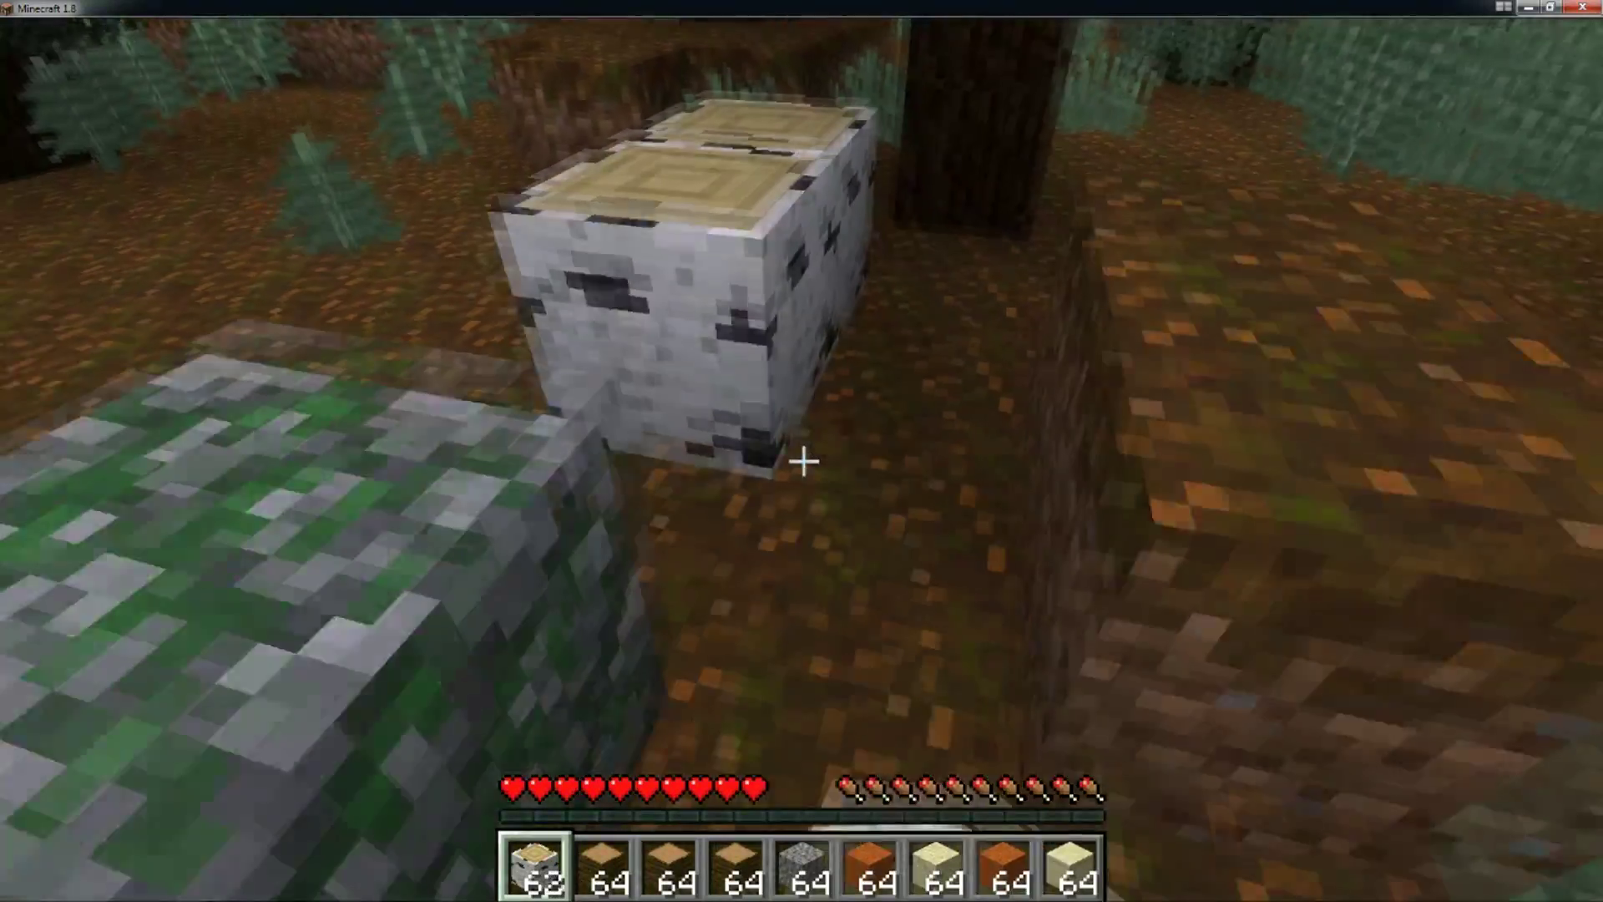
{"action": "right_click", "coordinate": [802, 461]}
{"action": "right_click", "coordinate": [802, 461]}
{"action": "right_click", "coordinate": [803, 461]}
{"action": "right_click", "coordinate": [800, 461]}
{"action": "right_click", "coordinate": [800, 461]}
{"action": "right_click", "coordinate": [800, 461]}
{"action": "right_click", "coordinate": [800, 461]}
{"action": "right_click", "coordinate": [800, 461]}
{"action": "right_click", "coordinate": [800, 461]}
{"action": "right_click", "coordinate": [800, 461]}
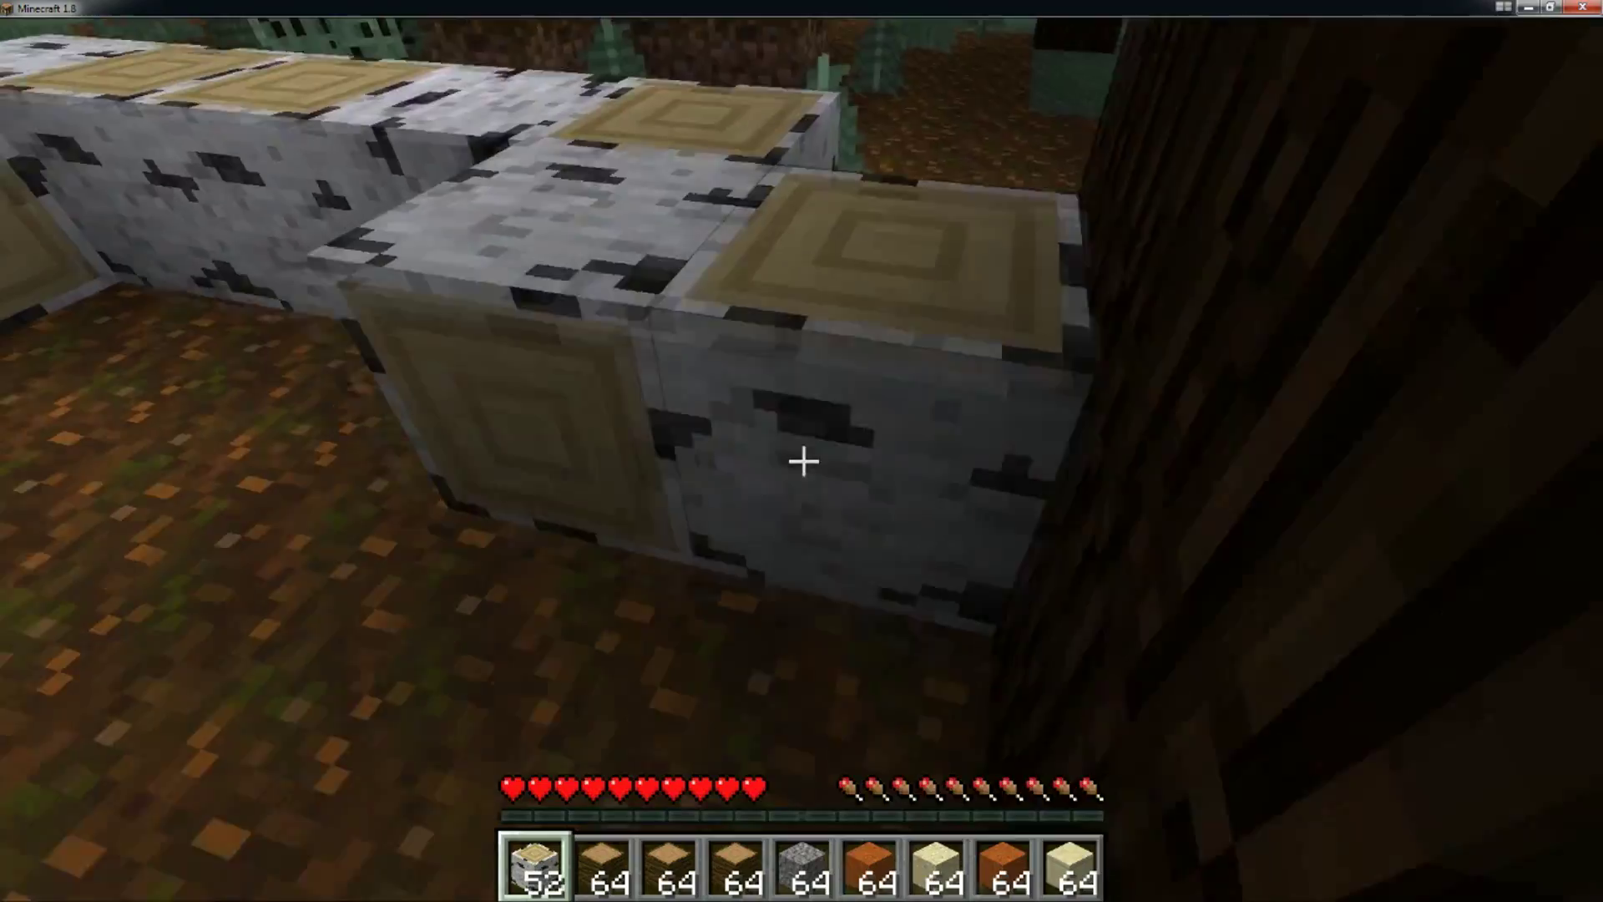
{"action": "right_click", "coordinate": [801, 460]}
{"action": "right_click", "coordinate": [800, 461]}
{"action": "right_click", "coordinate": [802, 461]}
{"action": "right_click", "coordinate": [802, 461]}
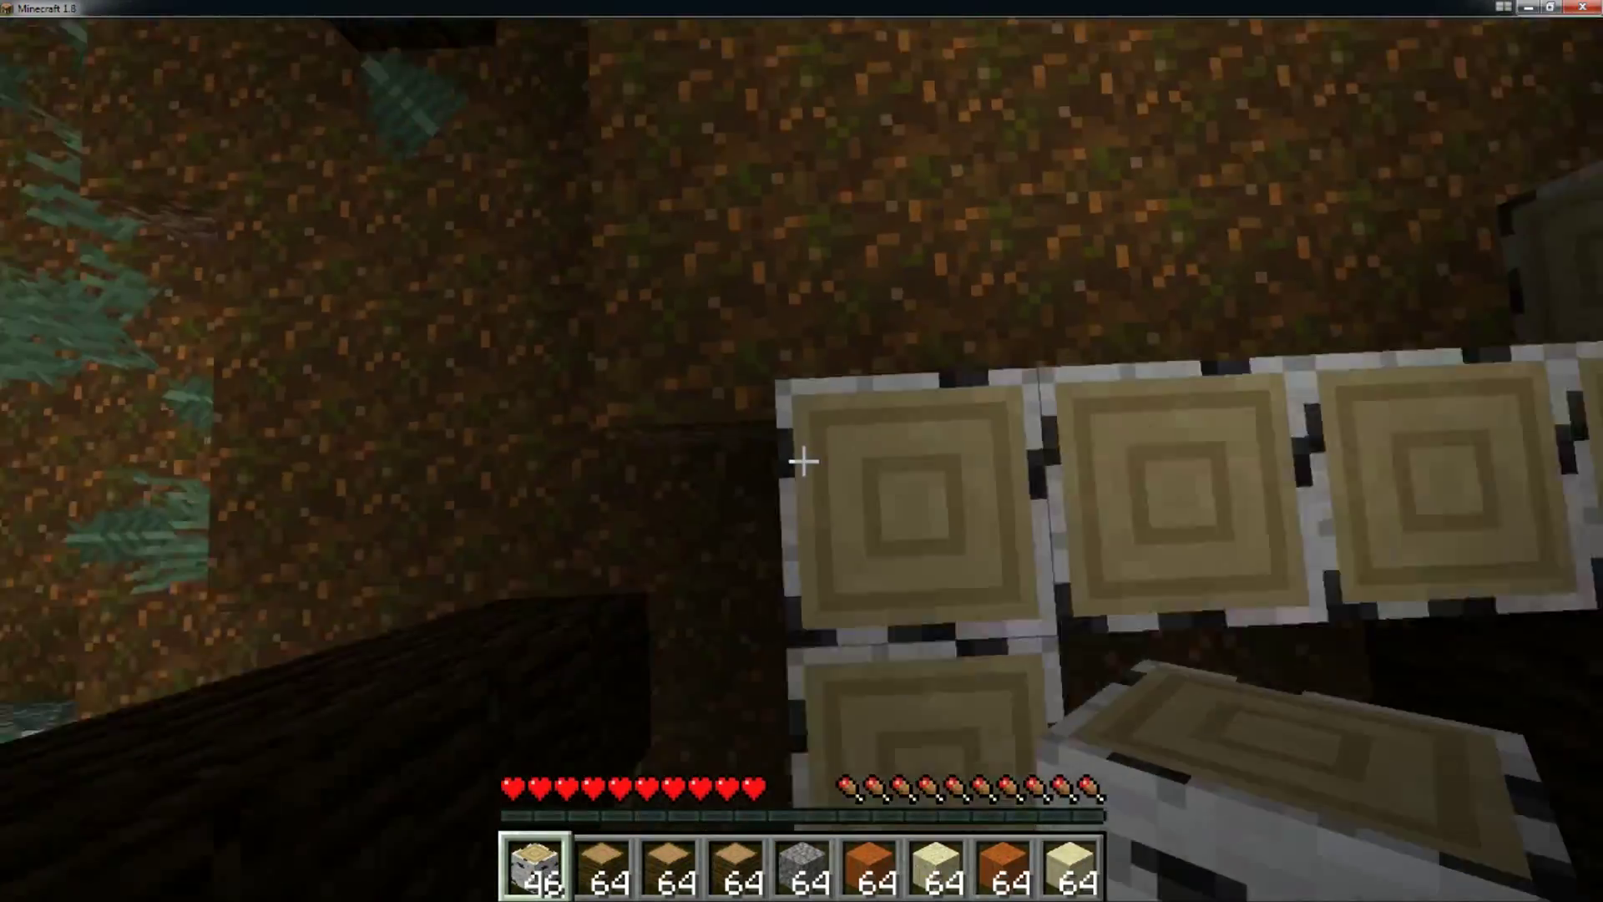
{"action": "right_click", "coordinate": [803, 461]}
{"action": "right_click", "coordinate": [803, 461]}
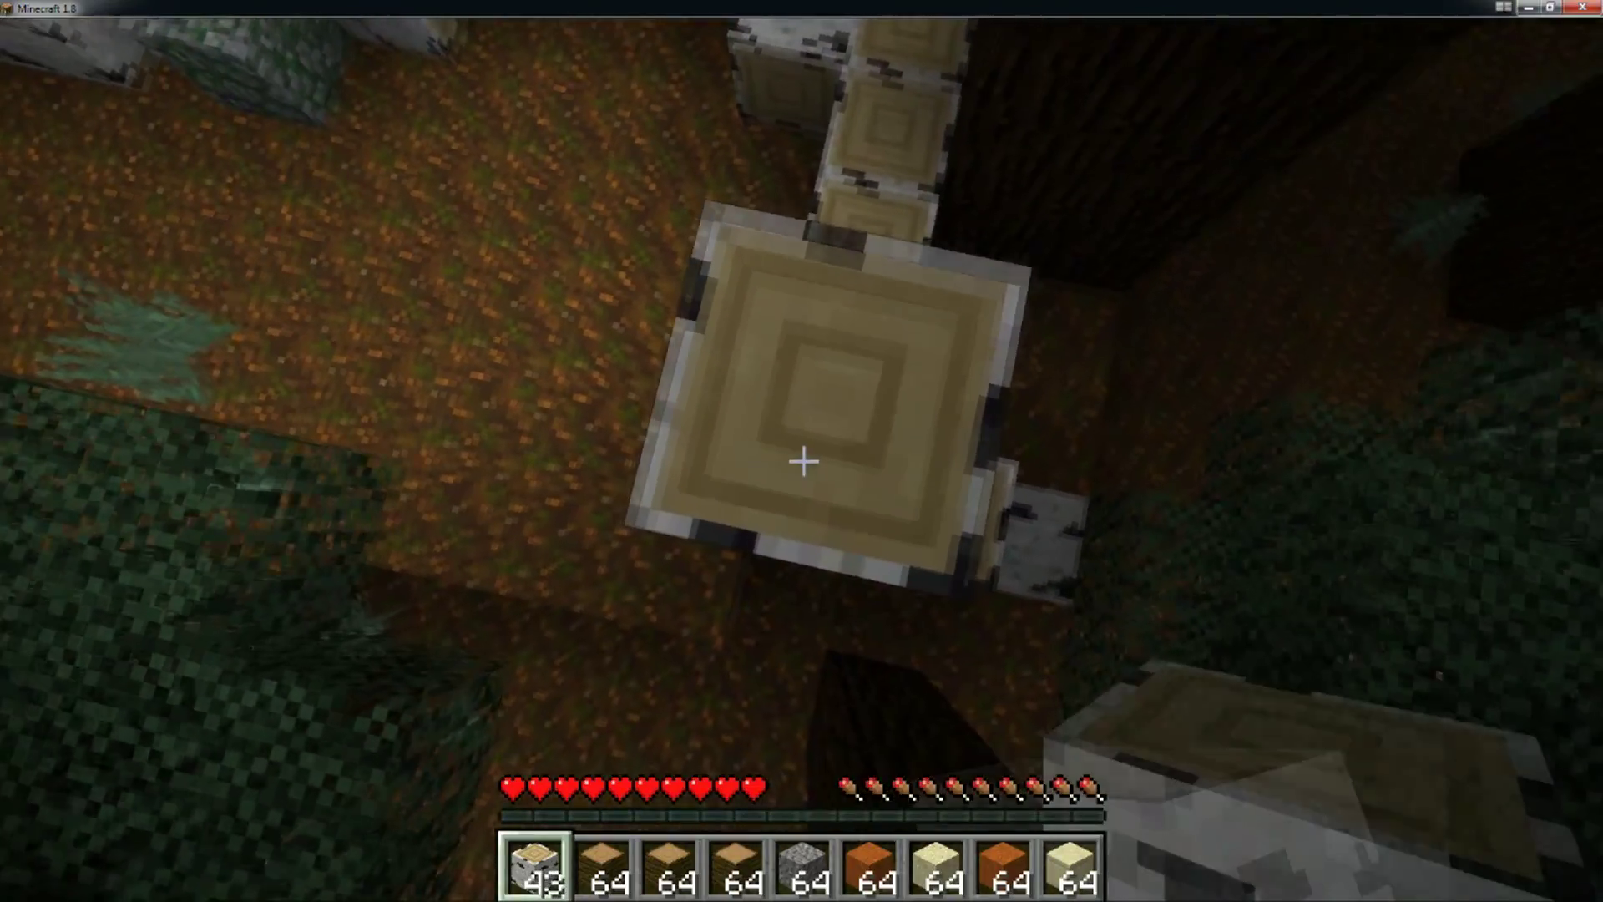